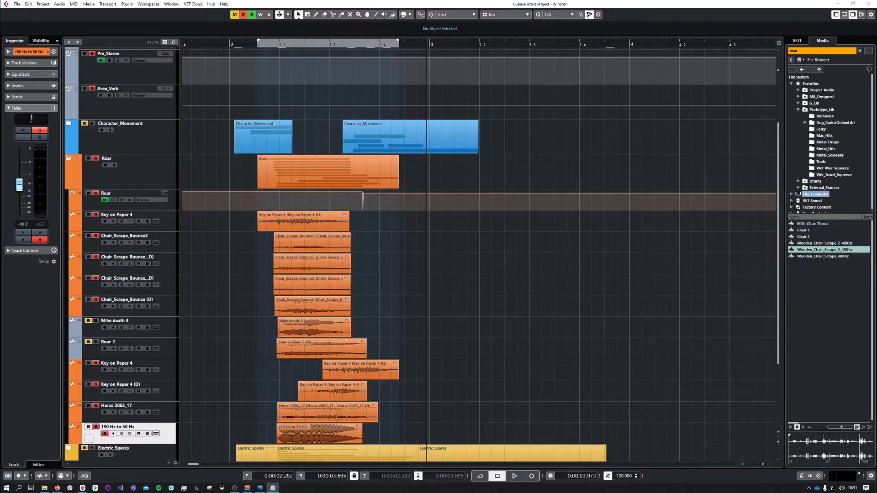
Show the project video and play back the soloed Roar section against the picture from its start
{"action": "key", "text": "F8"}
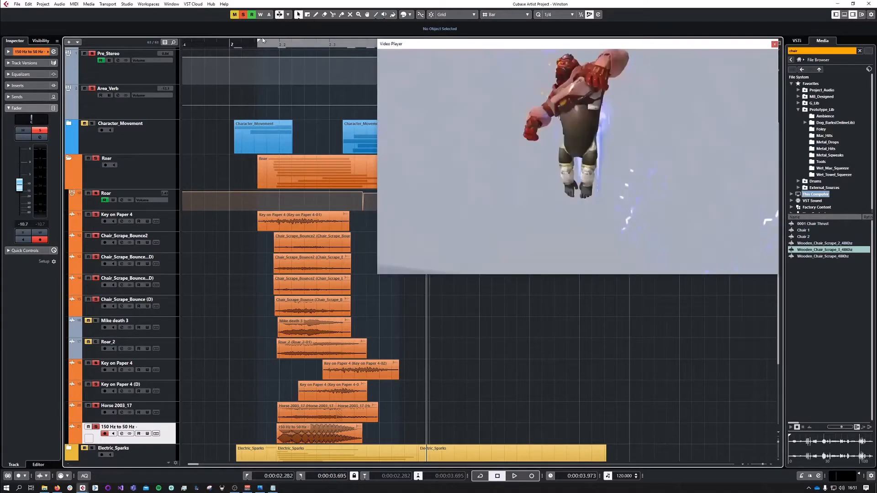
{"action": "left_click_drag", "start_coordinate": [251, 45], "coordinate": [251, 51]}
{"action": "scroll", "coordinate": [288, 222], "scroll_direction": "down", "scroll_amount": 3}
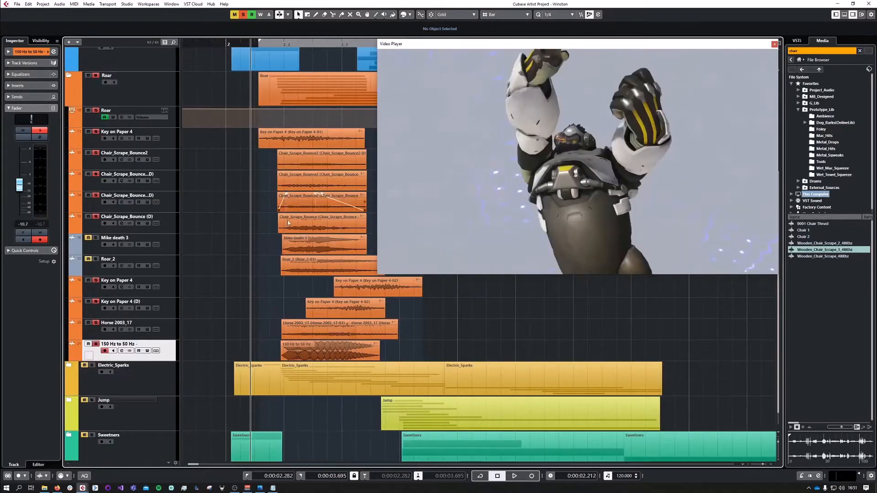
{"action": "scroll", "coordinate": [287, 220], "scroll_direction": "up", "scroll_amount": 3}
{"action": "key", "text": "space"}
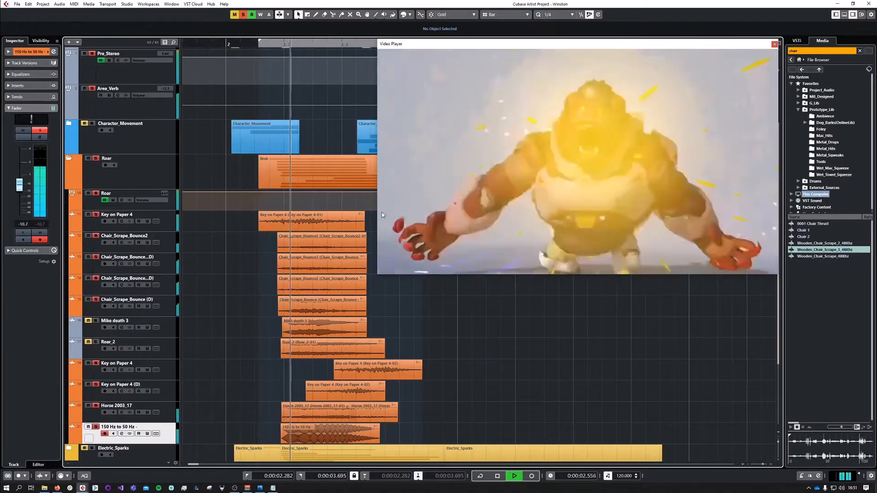
{"action": "key", "text": "space"}
{"action": "key", "text": "space"}
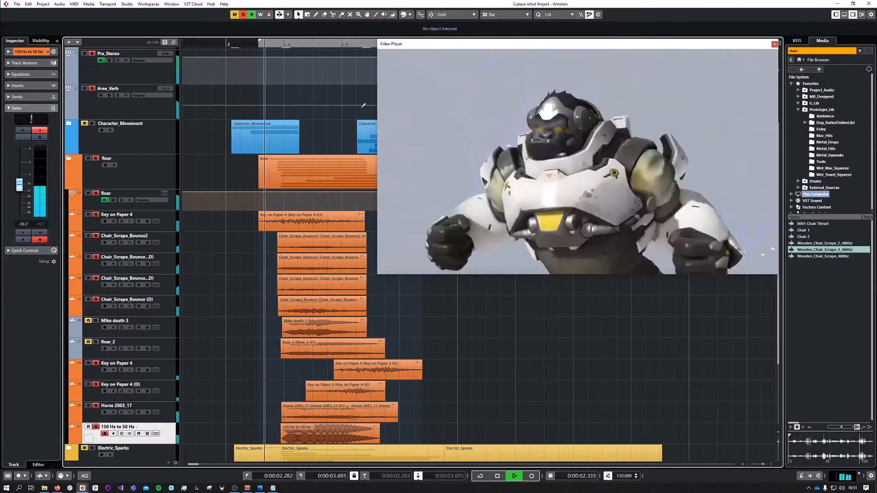
{"action": "key", "text": "space"}
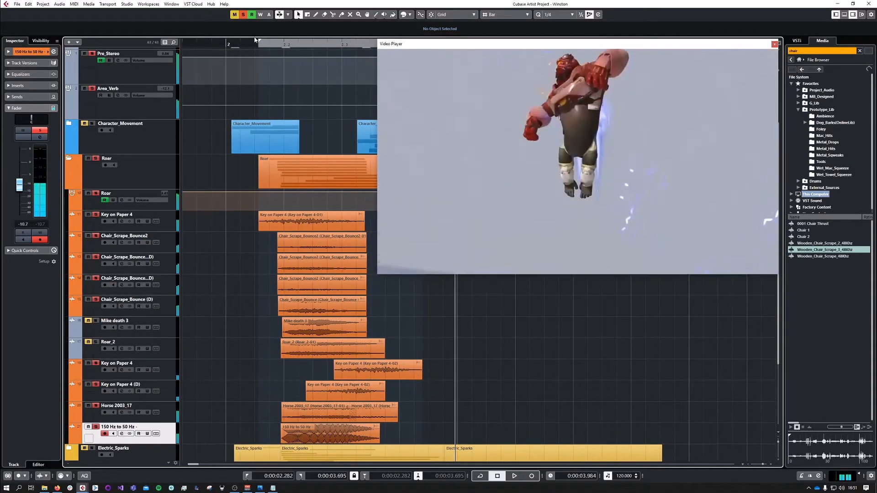
{"action": "left_click", "coordinate": [257, 41]}
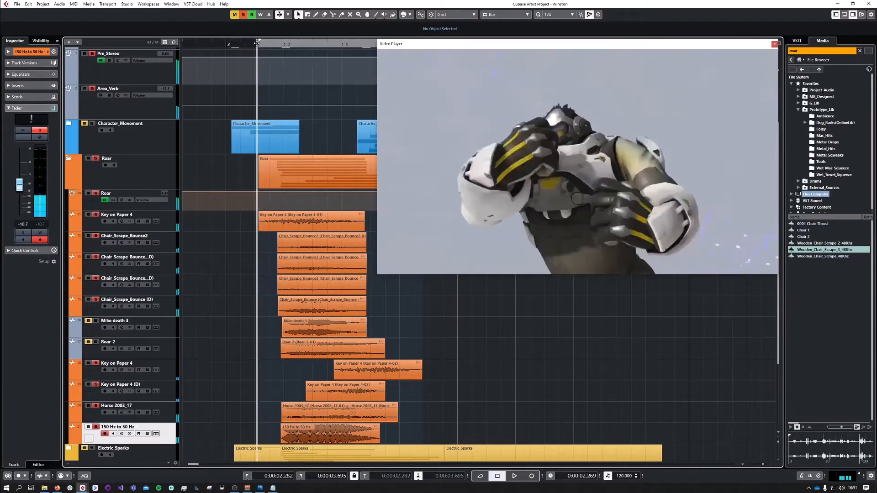
Solo only the first Key on Paper 4 track instead of the Roar folder and listen to it
{"action": "left_click", "coordinate": [96, 158]}
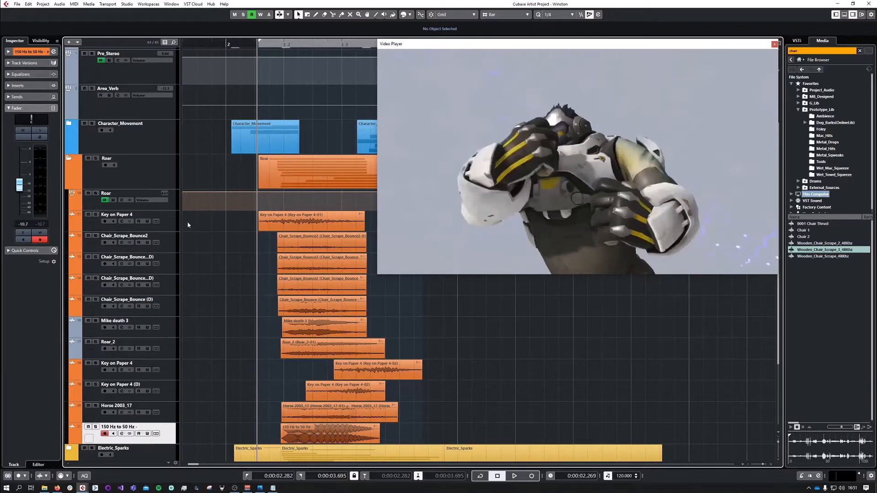
{"action": "left_click", "coordinate": [155, 227]}
{"action": "left_click", "coordinate": [96, 215]}
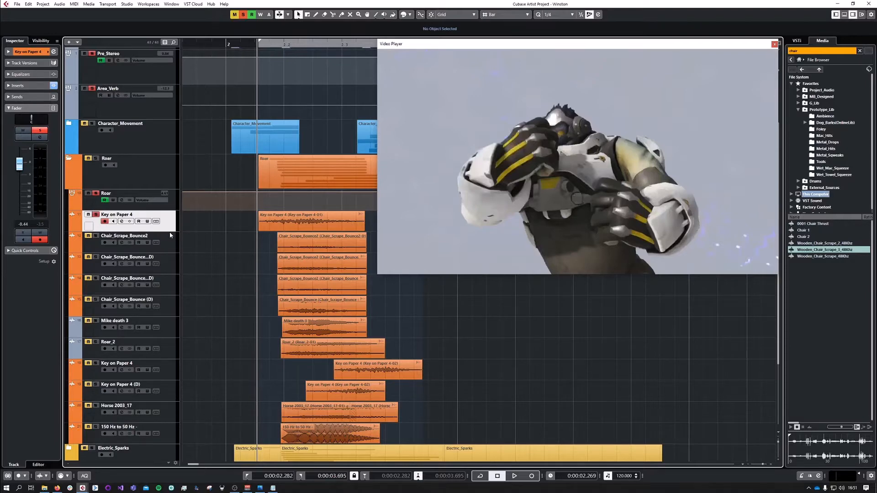
{"action": "key", "text": "space"}
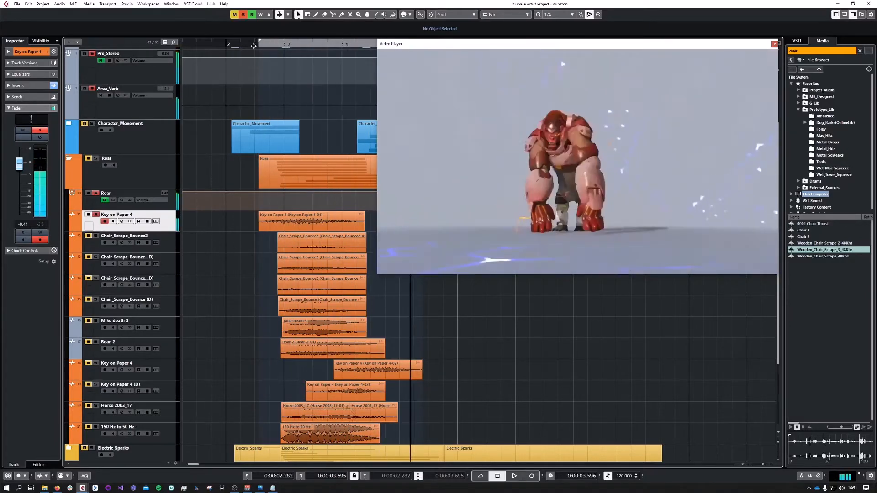
{"action": "key", "text": "space"}
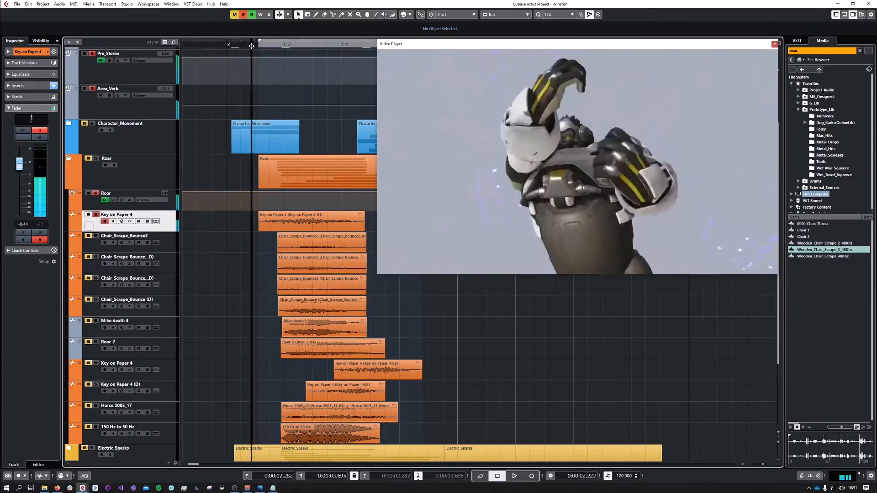
Show the inserts of the Key on Paper 4 track and examine its StudioEQ curve, closing the plug-in again
{"action": "left_click", "coordinate": [39, 86]}
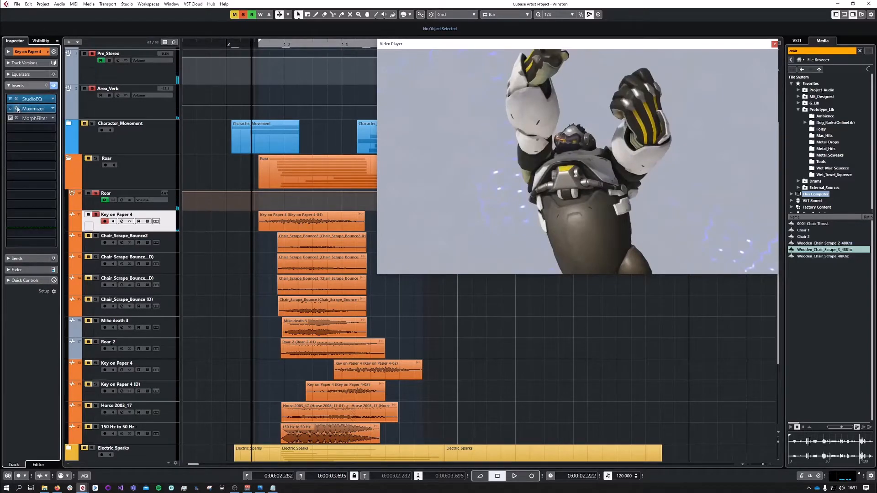
{"action": "left_click", "coordinate": [11, 99]}
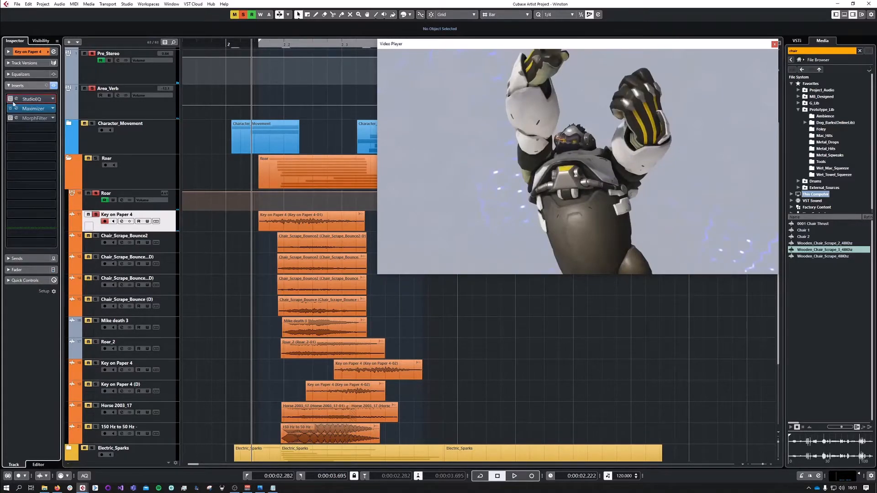
{"action": "left_click", "coordinate": [11, 100]}
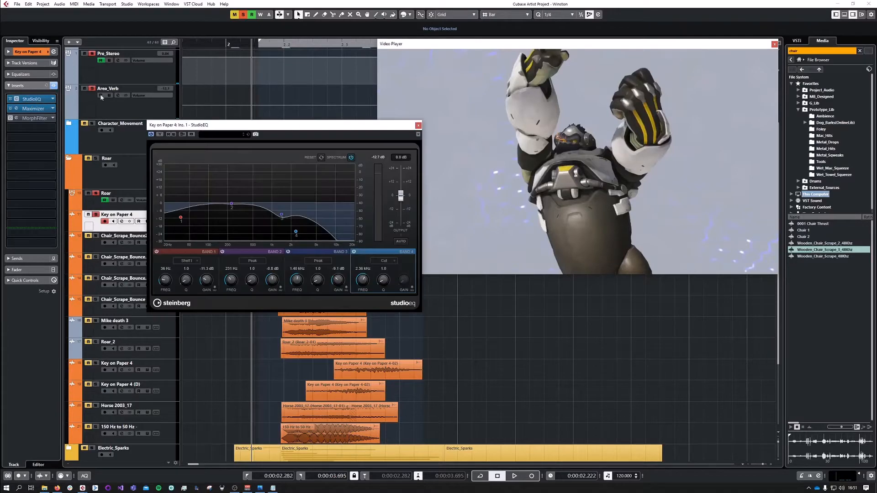
{"action": "left_click", "coordinate": [419, 126]}
Play the soloed Key on Paper 4 track from the start of the roar against the video
{"action": "left_click_drag", "start_coordinate": [276, 44], "coordinate": [262, 46]}
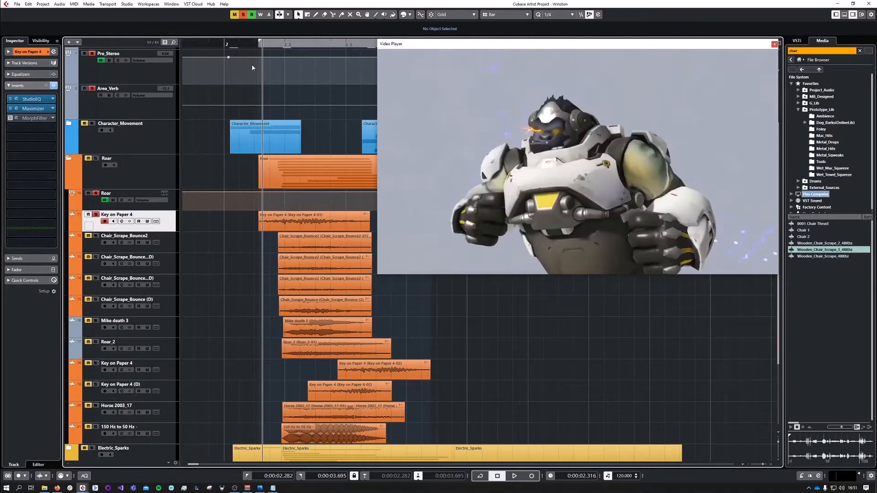
{"action": "key", "text": "space"}
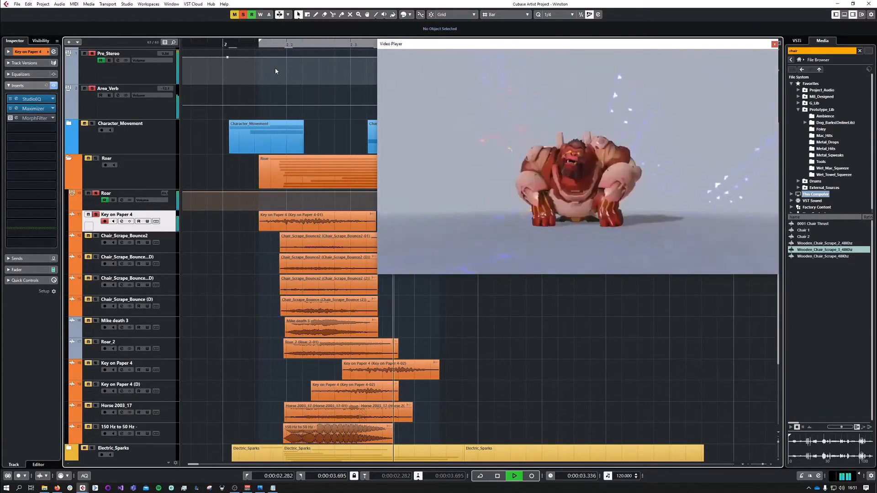
{"action": "key", "text": "space"}
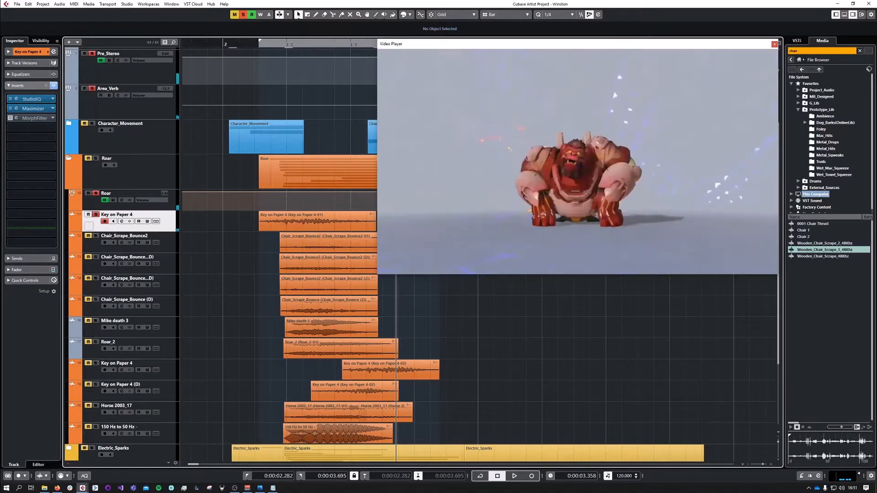
{"action": "key", "text": "alt+Tab"}
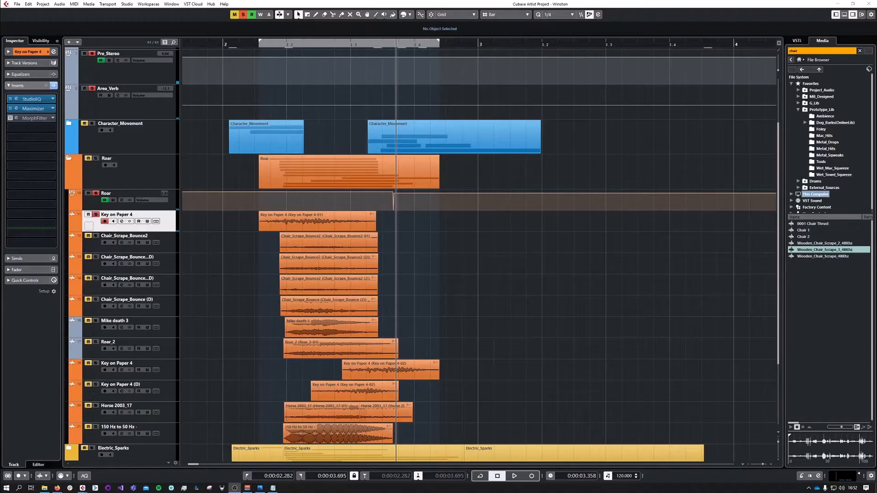
{"action": "key", "text": "alt+Tab"}
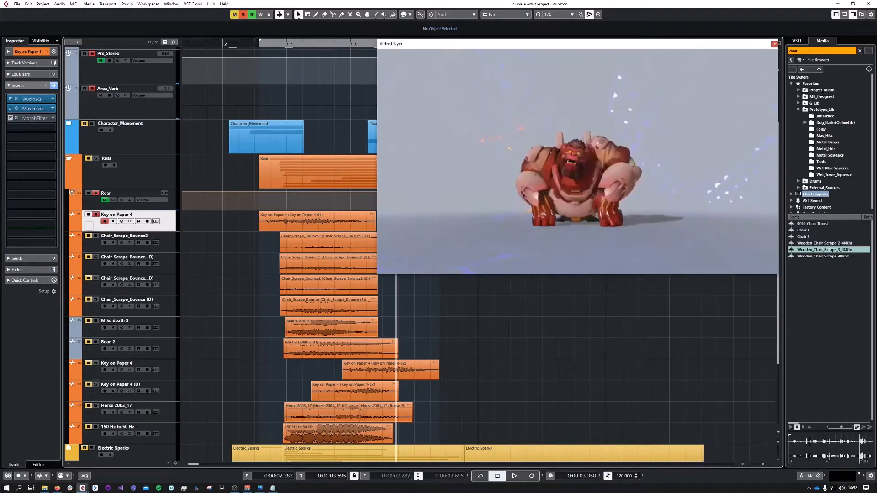
{"action": "key", "text": "alt+Tab"}
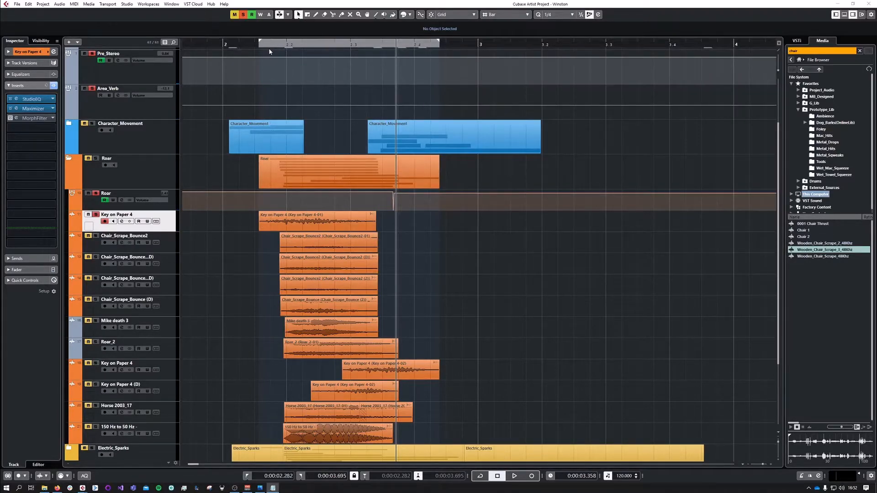
Solo the Mike death 3 track in place of Key on Paper 4 and listen to it from the roar's start
{"action": "left_click", "coordinate": [260, 47]}
{"action": "scroll", "coordinate": [267, 127], "scroll_direction": "down", "scroll_amount": 3}
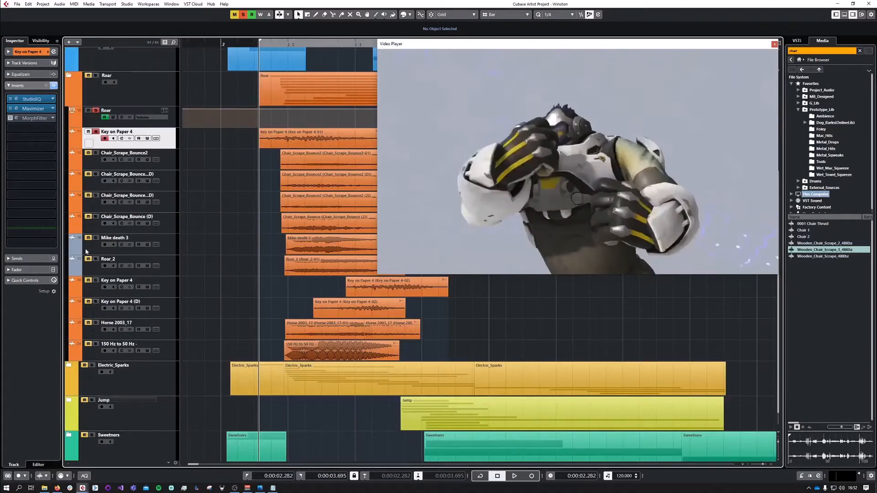
{"action": "left_click", "coordinate": [96, 131]}
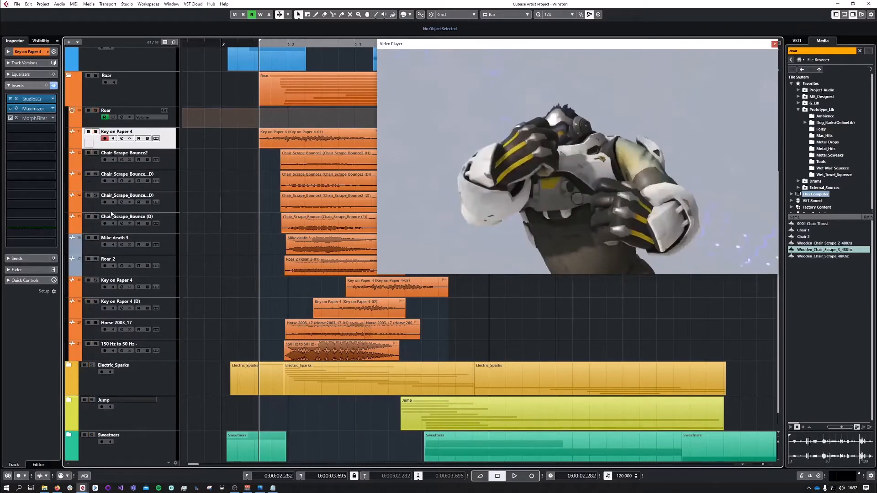
{"action": "left_click", "coordinate": [96, 237]}
{"action": "left_click_drag", "start_coordinate": [267, 44], "coordinate": [260, 52]}
{"action": "scroll", "coordinate": [296, 160], "scroll_direction": "right", "scroll_amount": 1}
{"action": "scroll", "coordinate": [275, 179], "scroll_direction": "down", "scroll_amount": 2}
{"action": "scroll", "coordinate": [275, 177], "scroll_direction": "down", "scroll_amount": 3}
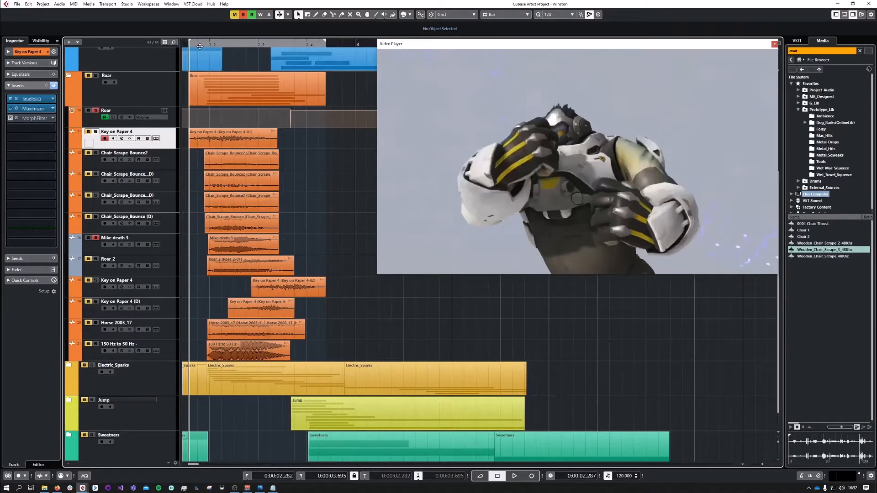
{"action": "key", "text": "space"}
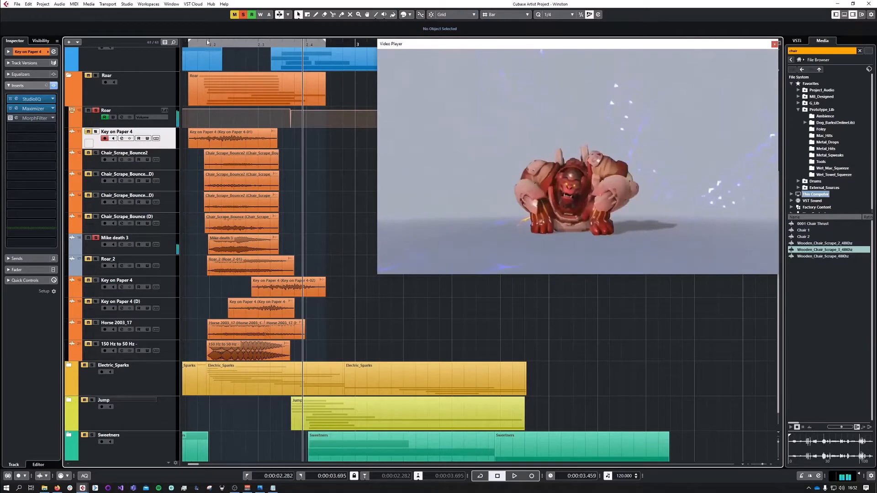
{"action": "left_click_drag", "start_coordinate": [206, 44], "coordinate": [206, 45]}
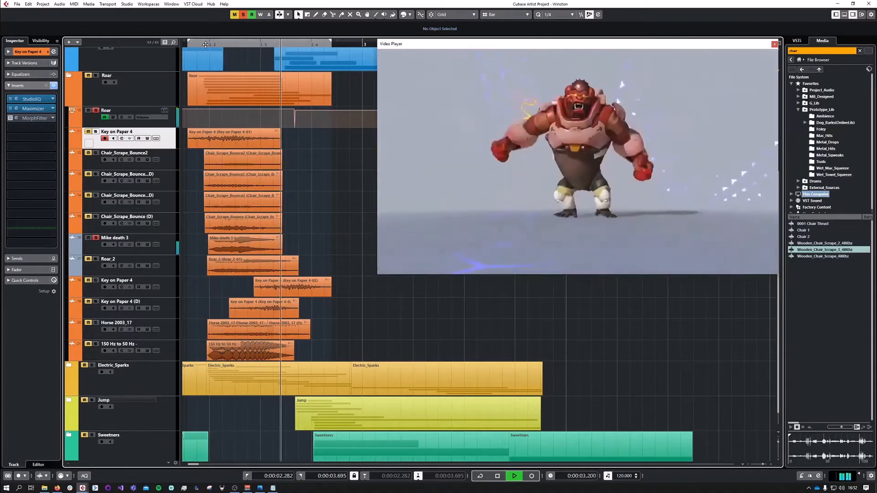
{"action": "key", "text": "space"}
Solo the Roar_2 track in place of Mike death 3, listen to it against the video, and unsolo it
{"action": "left_click_drag", "start_coordinate": [236, 47], "coordinate": [268, 54]}
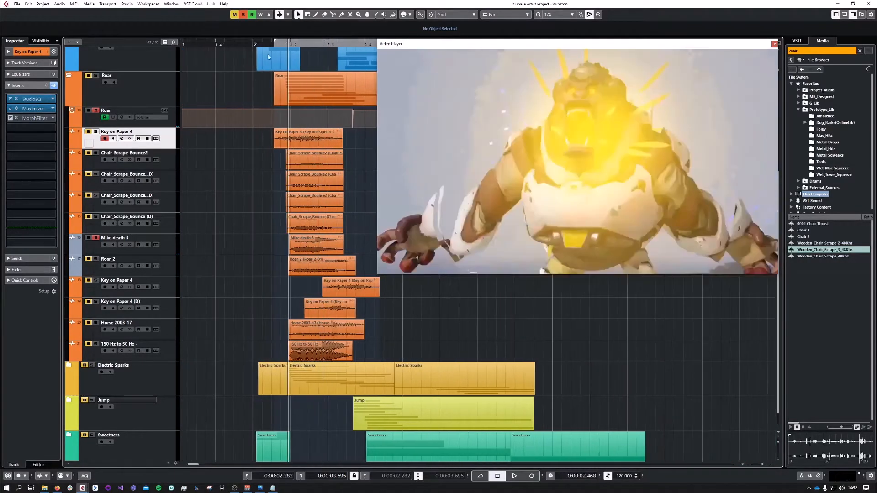
{"action": "left_click", "coordinate": [96, 259]}
{"action": "left_click", "coordinate": [96, 238]}
{"action": "key", "text": "space"}
{"action": "key", "text": "space"}
{"action": "left_click", "coordinate": [96, 259]}
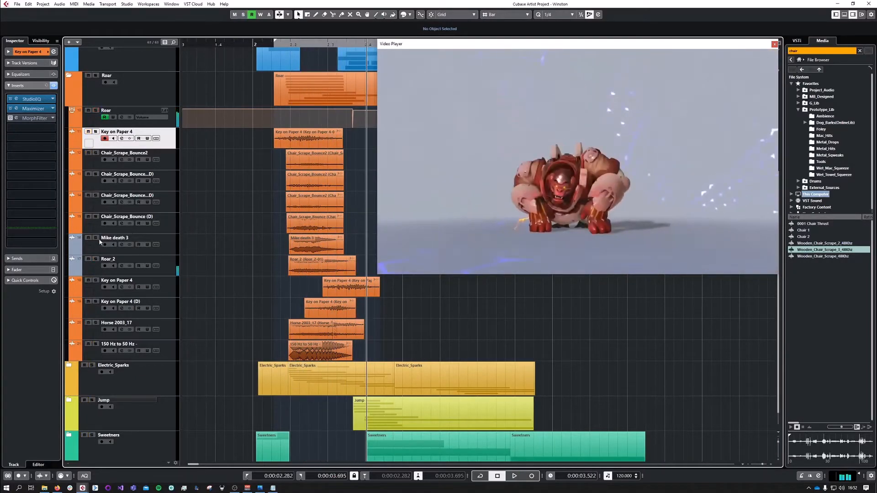
Mute the Roar_2 and Mike death 3 tracks
{"action": "left_click", "coordinate": [156, 250]}
{"action": "left_click", "coordinate": [165, 261]}
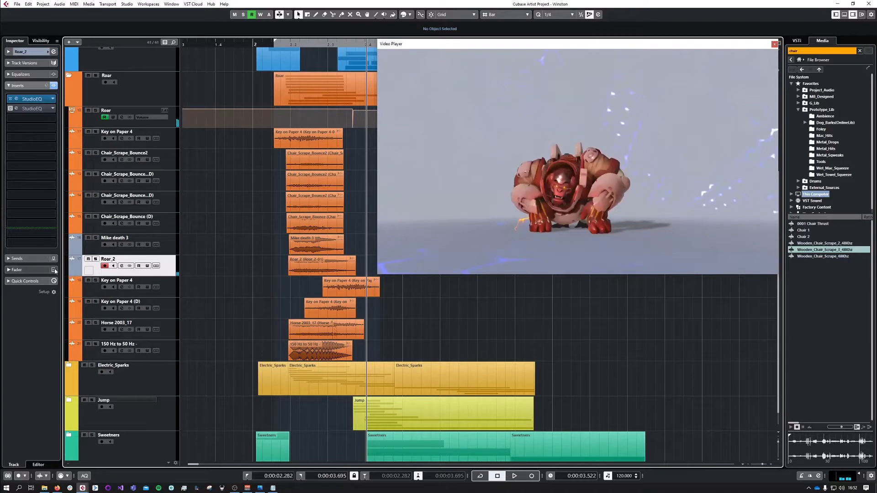
{"action": "left_click", "coordinate": [88, 259]}
{"action": "left_click", "coordinate": [89, 238]}
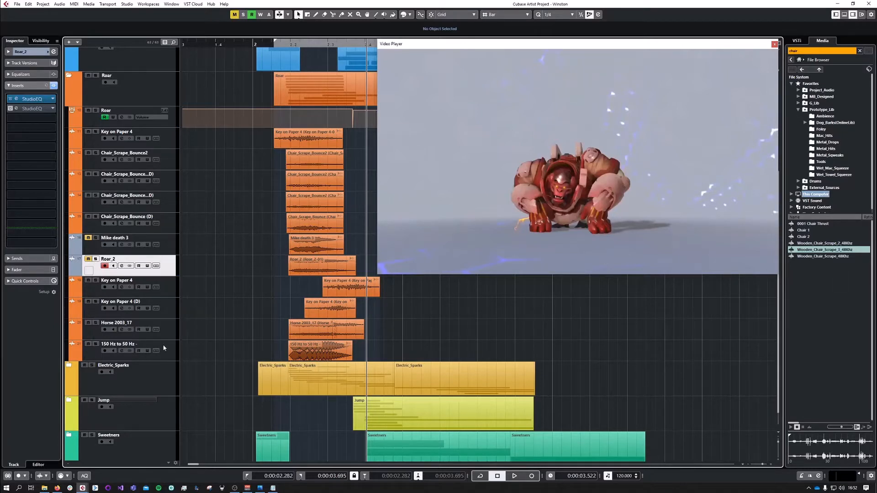
Solo the Horse 2003_17 track and play it repeatedly from the start of the roar
{"action": "left_click", "coordinate": [155, 324]}
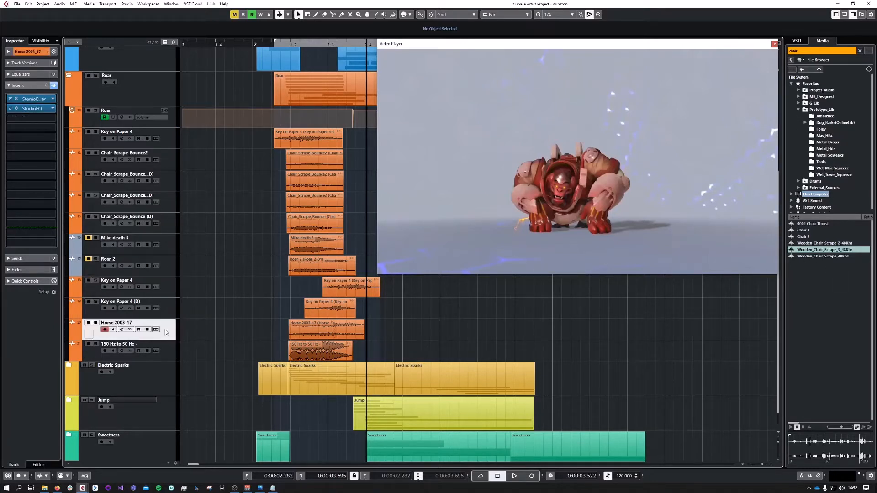
{"action": "left_click", "coordinate": [95, 323]}
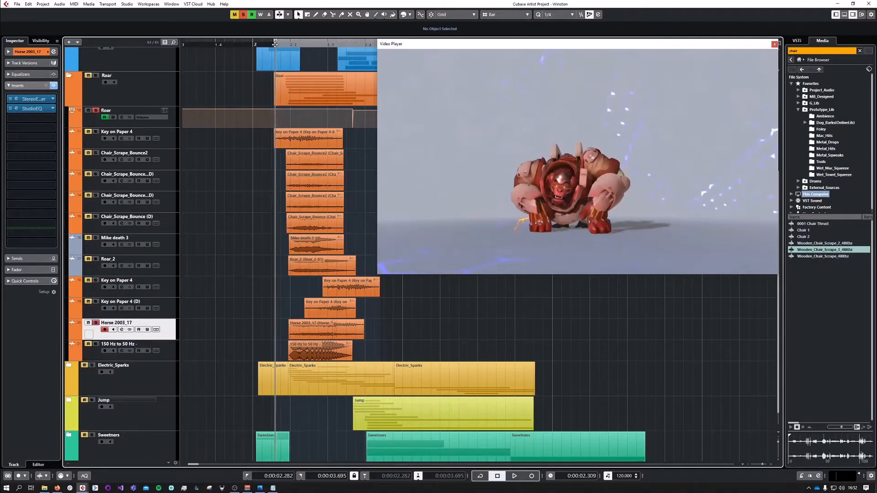
{"action": "left_click", "coordinate": [275, 44]}
{"action": "key", "text": "space"}
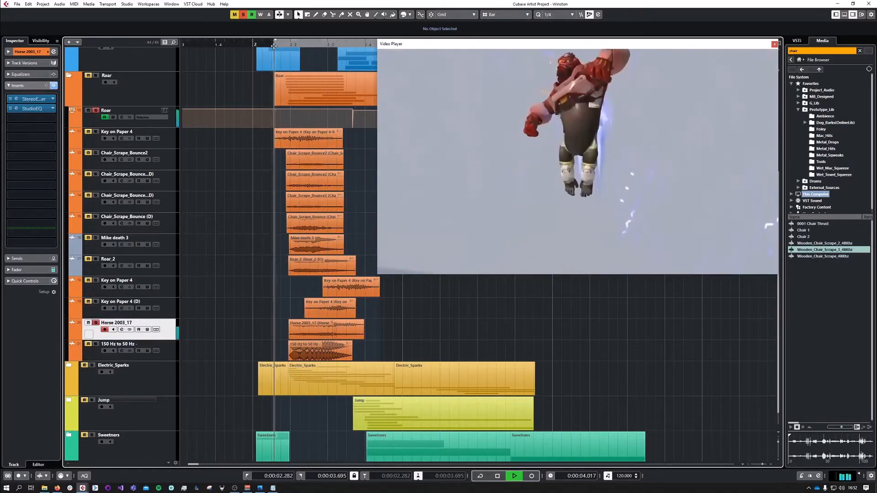
{"action": "left_click", "coordinate": [274, 44]}
{"action": "key", "text": "space"}
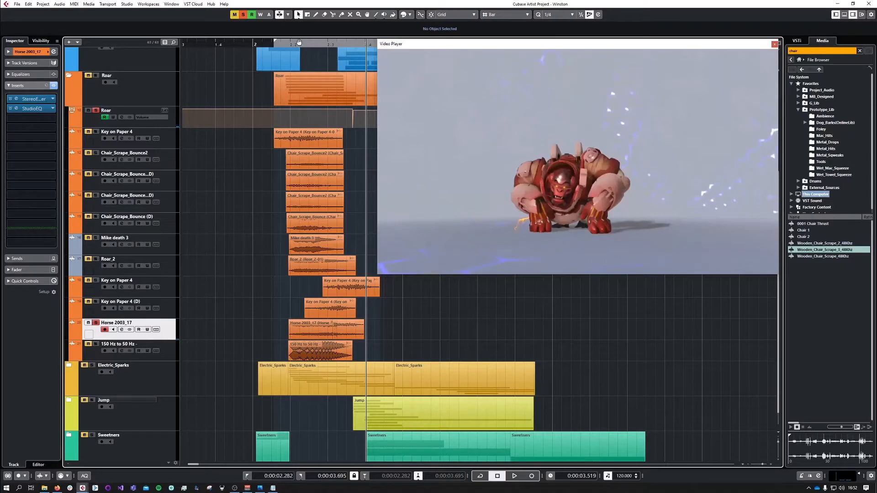
{"action": "left_click", "coordinate": [277, 45]}
{"action": "key", "text": "space"}
{"action": "key", "text": "space"}
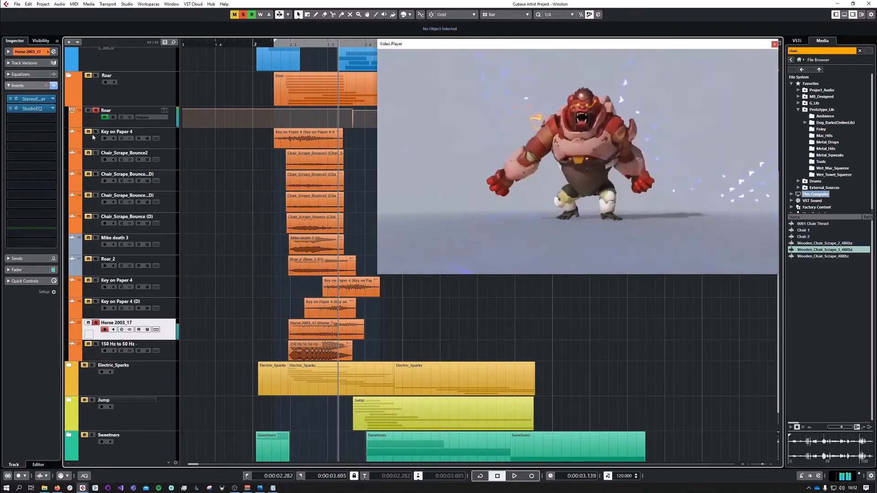
Add both Key on Paper 4 tracks to the soloed Horse 2003_17 track and listen to them together from the roar's start
{"action": "left_click", "coordinate": [96, 132]}
{"action": "left_click", "coordinate": [96, 280]}
{"action": "left_click_drag", "start_coordinate": [277, 45], "coordinate": [277, 58]}
{"action": "key", "text": "space"}
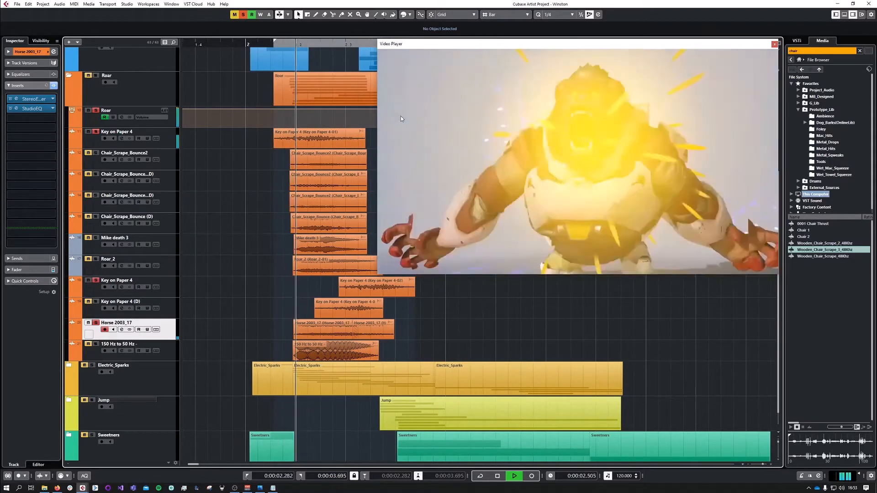
{"action": "key", "text": "space"}
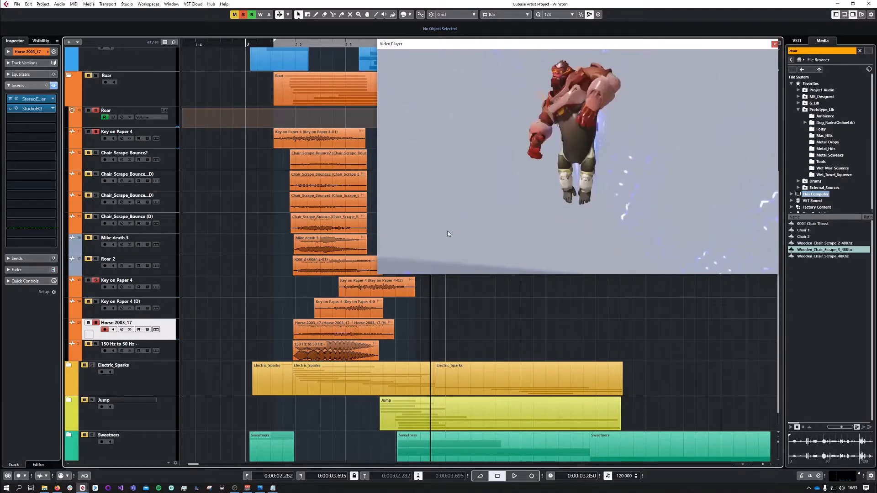
Replay the soloed Key on Paper 4 and Horse 2003_17 tracks from the roar's start, and unsolo all three
{"action": "left_click", "coordinate": [269, 46]}
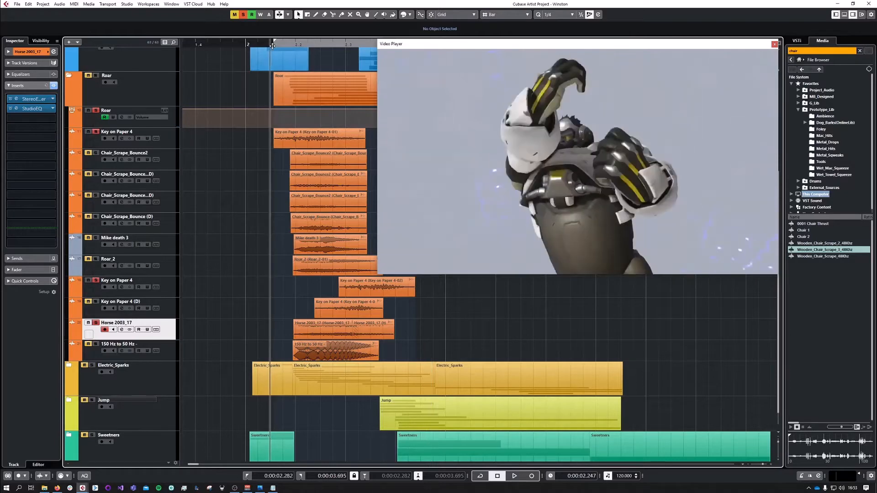
{"action": "key", "text": "space"}
{"action": "key", "text": "space"}
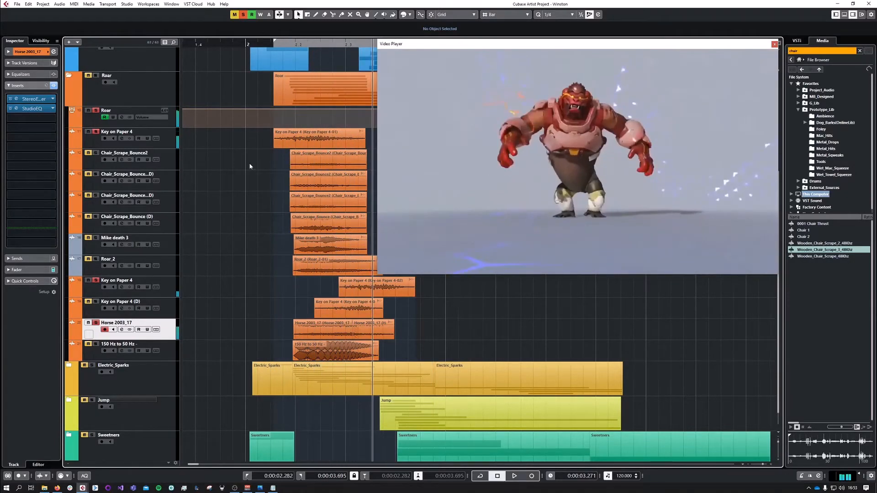
{"action": "left_click", "coordinate": [97, 132]}
{"action": "left_click", "coordinate": [96, 281]}
{"action": "left_click", "coordinate": [96, 323]}
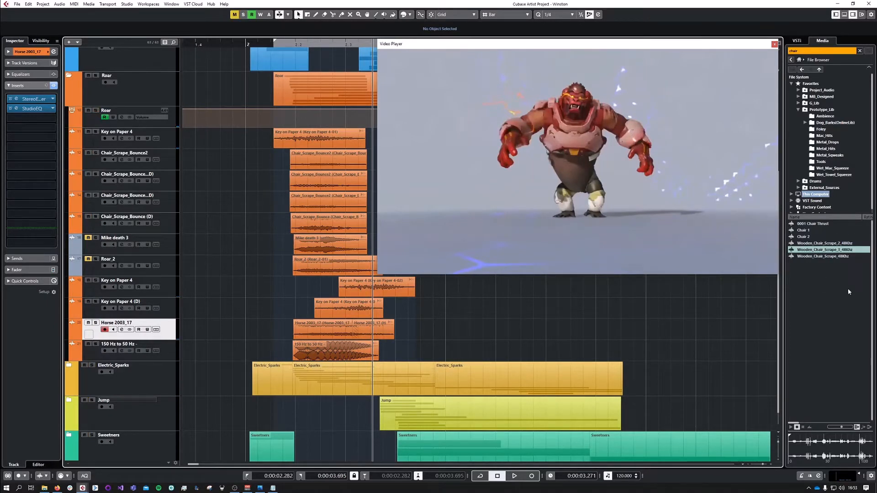
Preview the Wooden_Chair_Scrape_2_48Khz sample from the chair search at several points of its waveform
{"action": "left_click", "coordinate": [817, 243]}
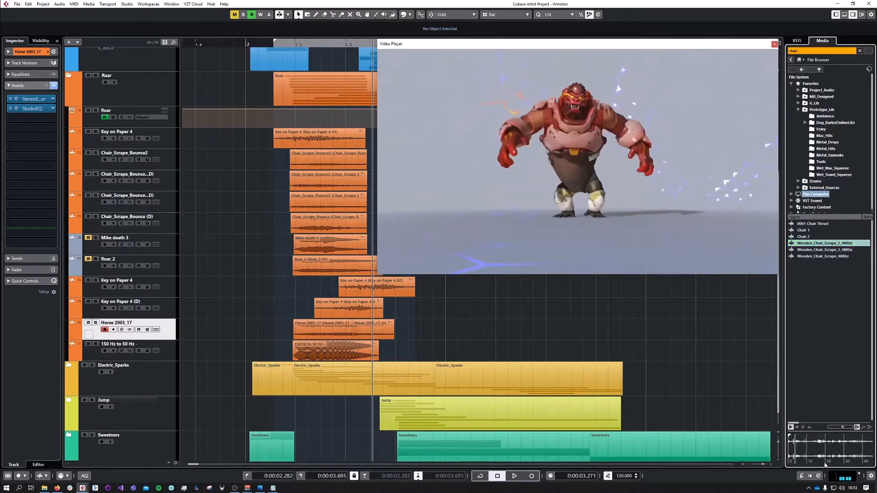
{"action": "left_click", "coordinate": [826, 459]}
{"action": "left_click", "coordinate": [833, 459]}
Preview the Wooden_Chair_Scrape_3_48Khz sample at several points of its waveform and stop the preview
{"action": "left_click", "coordinate": [823, 250]}
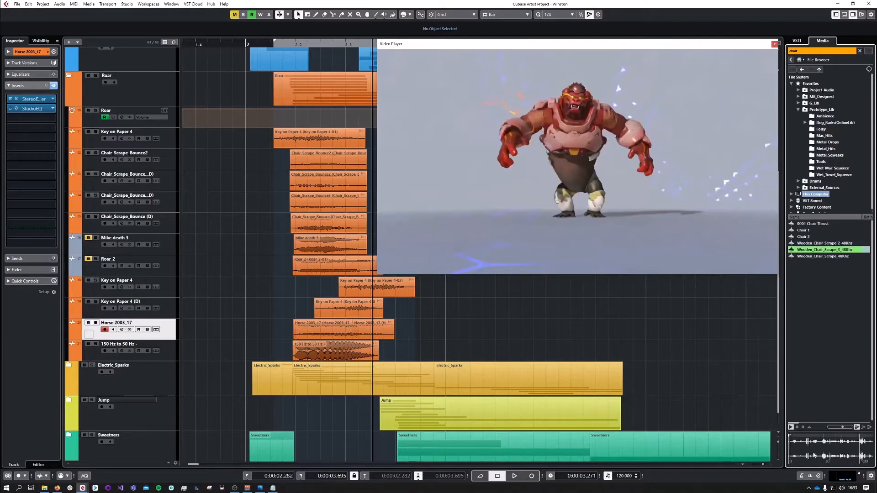
{"action": "left_click", "coordinate": [823, 458]}
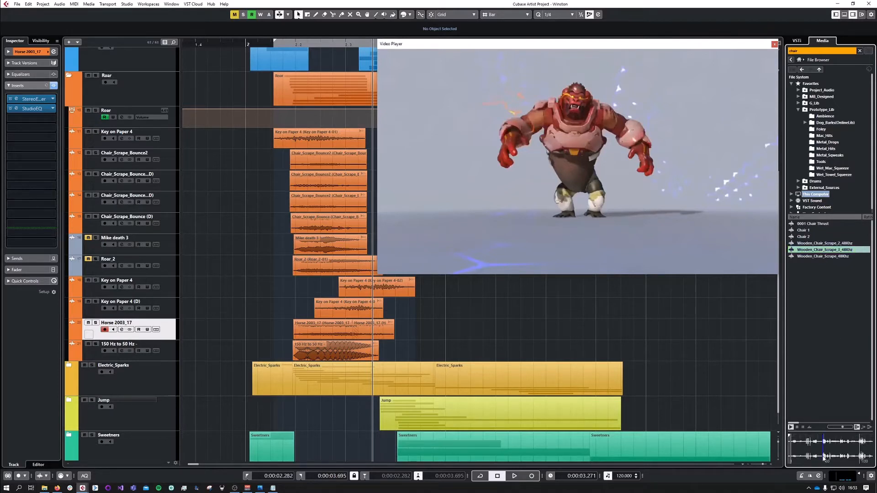
{"action": "left_click", "coordinate": [848, 457]}
{"action": "left_click", "coordinate": [825, 458]}
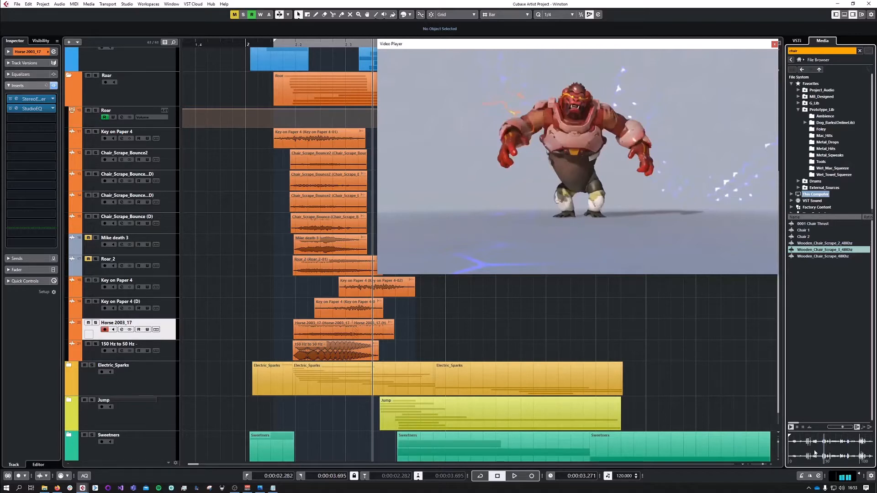
{"action": "left_click", "coordinate": [798, 428]}
Select the group of chair scrape tracks, reselect only Chair_Scrape_Bounce2, and solo it
{"action": "left_click", "coordinate": [169, 163]}
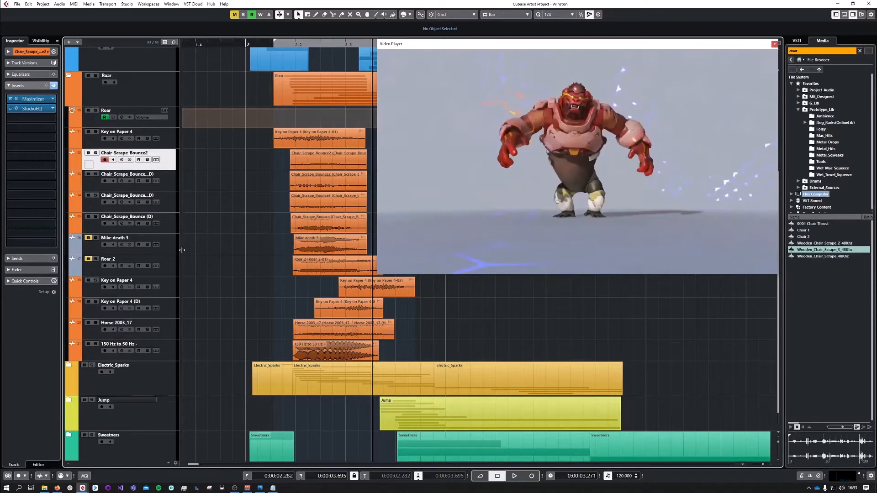
{"action": "left_click", "coordinate": [170, 224], "text": "shift"}
{"action": "left_click", "coordinate": [168, 163]}
{"action": "left_click", "coordinate": [96, 153]}
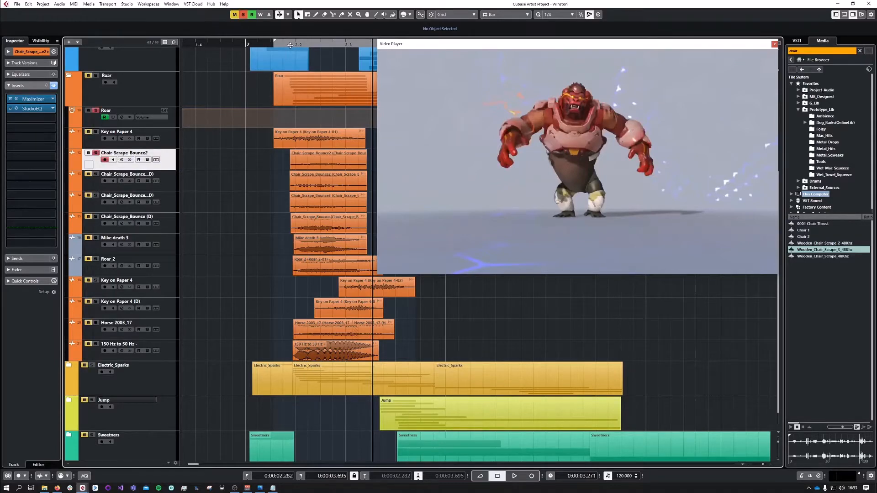
Open the StudioEQ insert of Chair_Scrape_Bounce2 and listen to the track against the video from the roar's start
{"action": "left_click_drag", "start_coordinate": [286, 44], "coordinate": [287, 49]}
{"action": "left_click", "coordinate": [17, 108]}
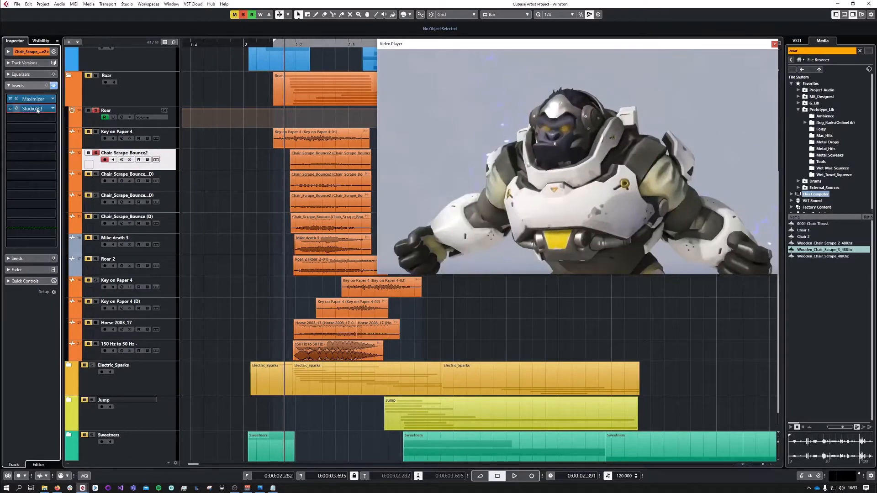
{"action": "key", "text": "space"}
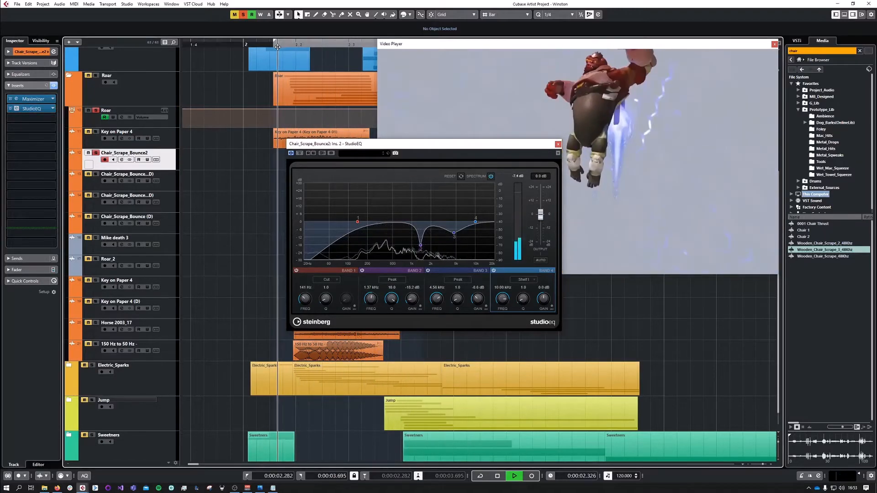
{"action": "key", "text": "space"}
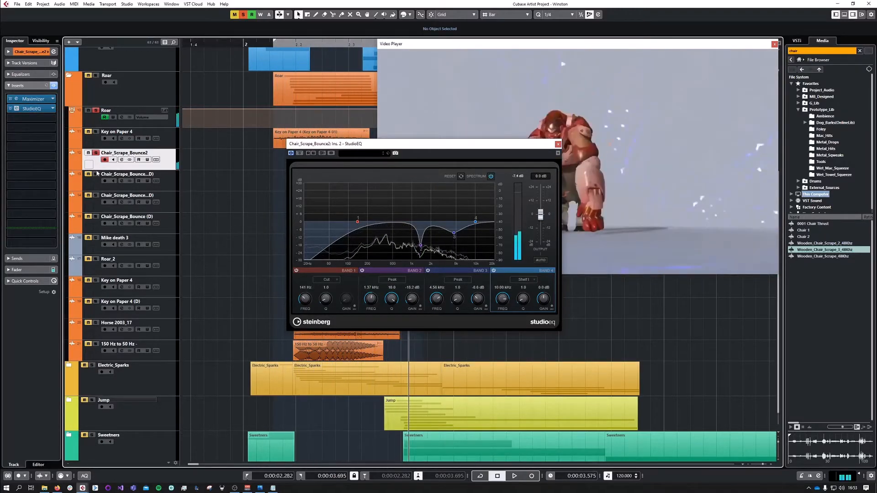
Solo the first duplicate below Chair_Scrape_Bounce2 in its place, and move the StudioEQ window clear of the chair scrape tracks
{"action": "left_click", "coordinate": [96, 174]}
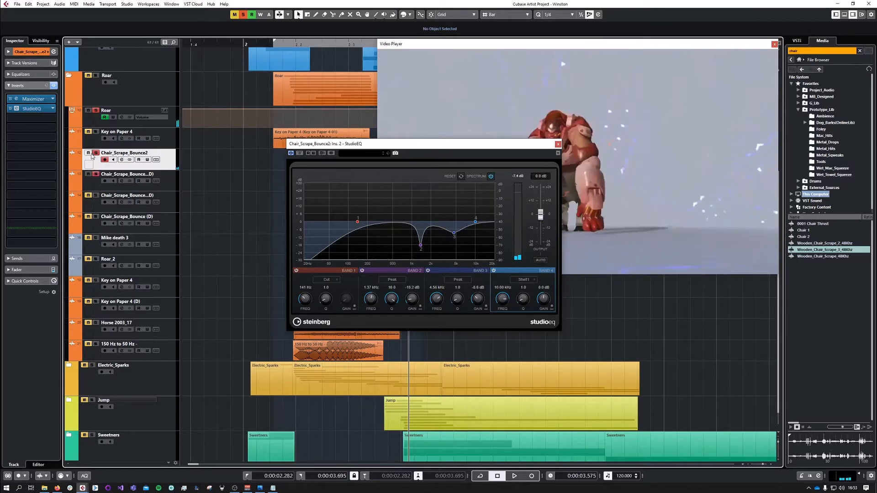
{"action": "left_click", "coordinate": [96, 153]}
{"action": "left_click_drag", "start_coordinate": [428, 144], "coordinate": [290, 350]}
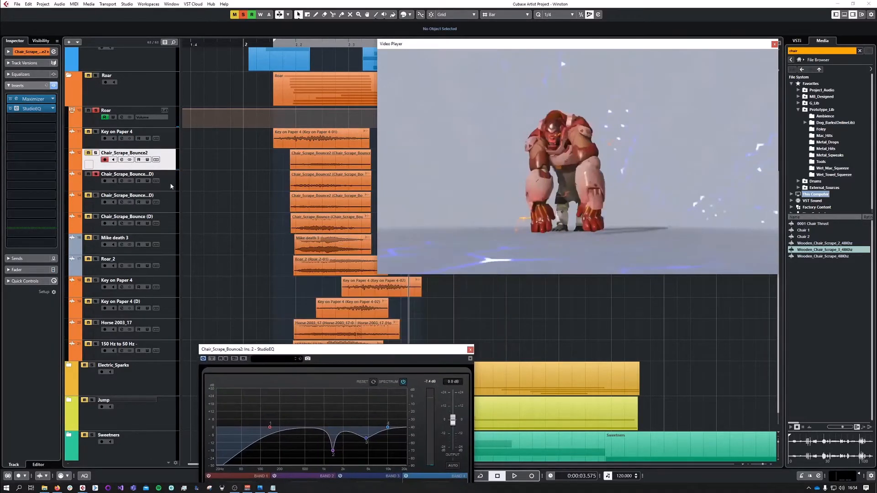
{"action": "left_click", "coordinate": [158, 186]}
{"action": "left_click", "coordinate": [161, 203]}
{"action": "left_click", "coordinate": [165, 227]}
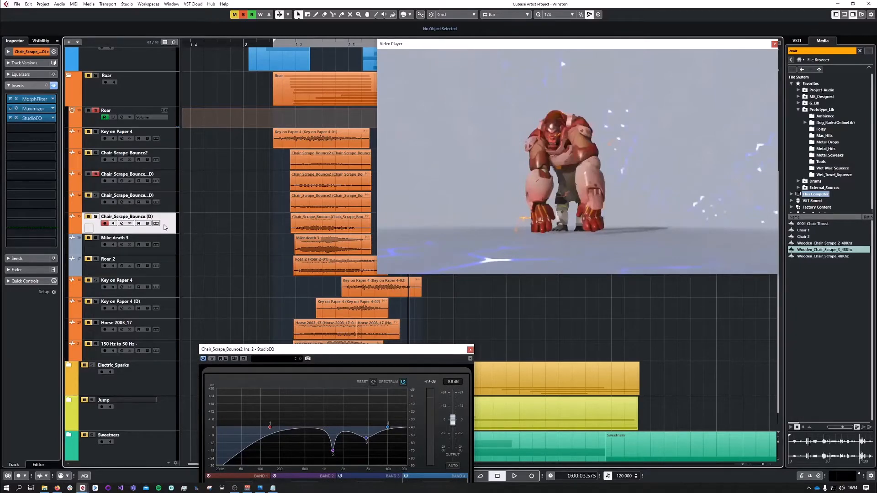
Play the soloed first chair scrape duplicate twice from before the start of the roar
{"action": "left_click", "coordinate": [266, 45]}
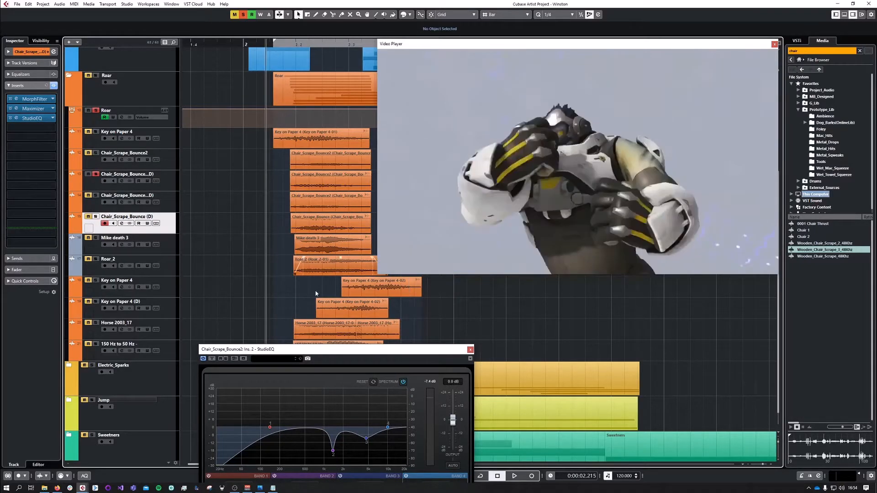
{"action": "key", "text": "space"}
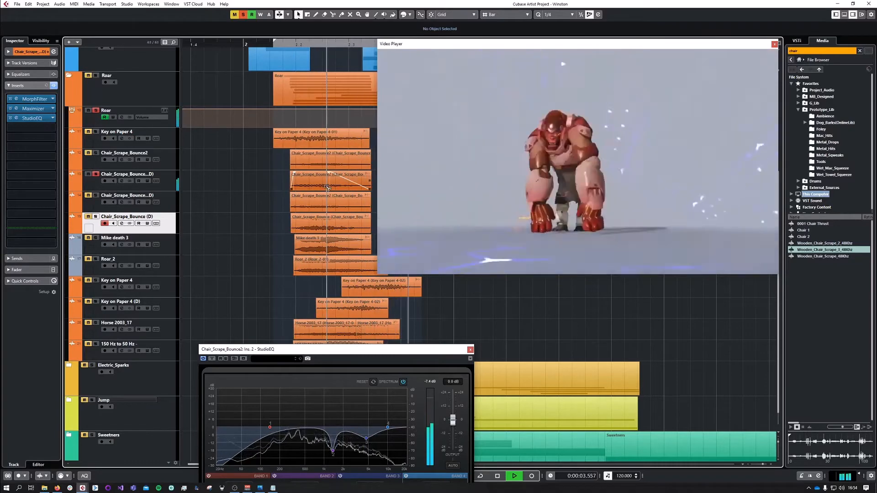
{"action": "key", "text": "space"}
{"action": "left_click", "coordinate": [246, 42]}
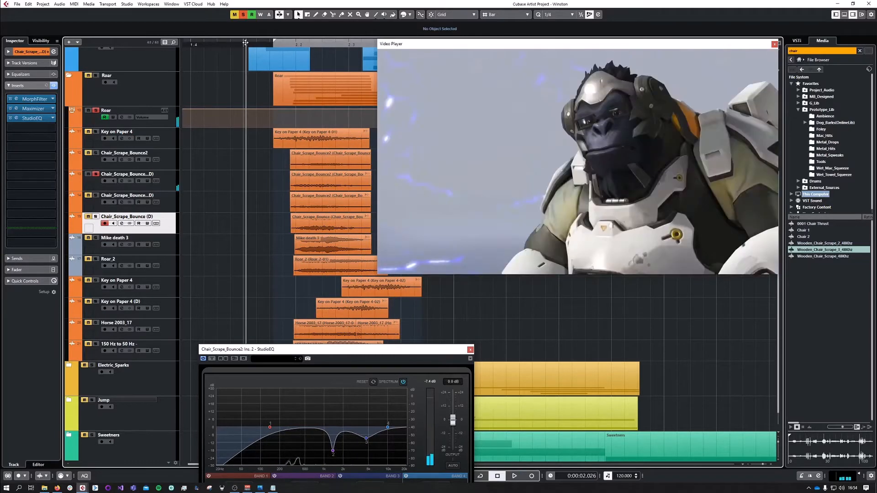
{"action": "key", "text": "space"}
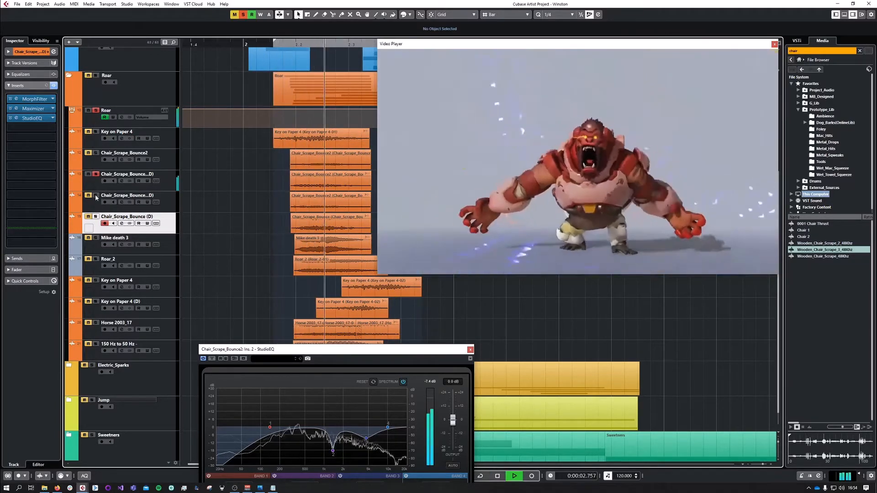
Switch the solo to the second Chair_Scrape_Bounce2 duplicate and listen to it from the roar's start
{"action": "left_click", "coordinate": [277, 43]}
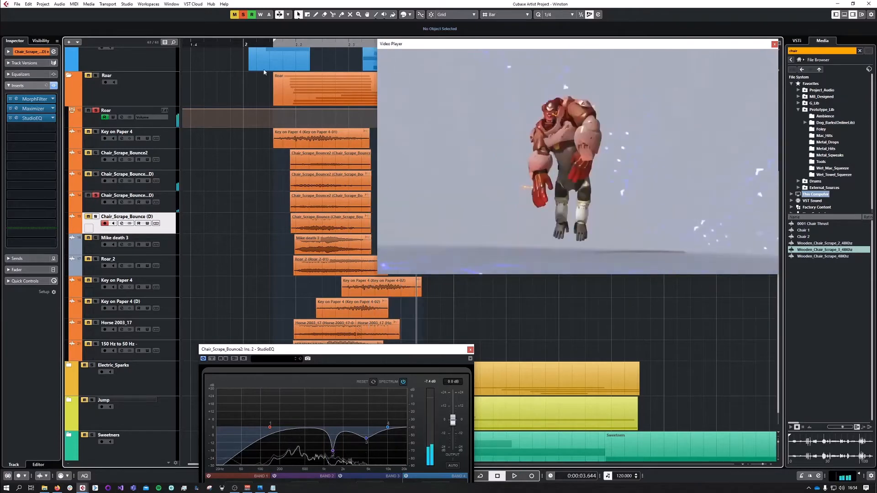
{"action": "key", "text": "space"}
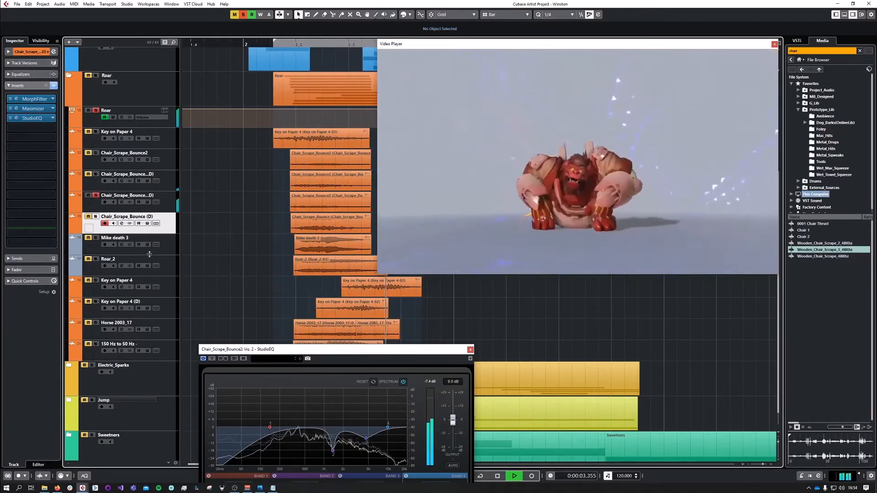
{"action": "key", "text": "space"}
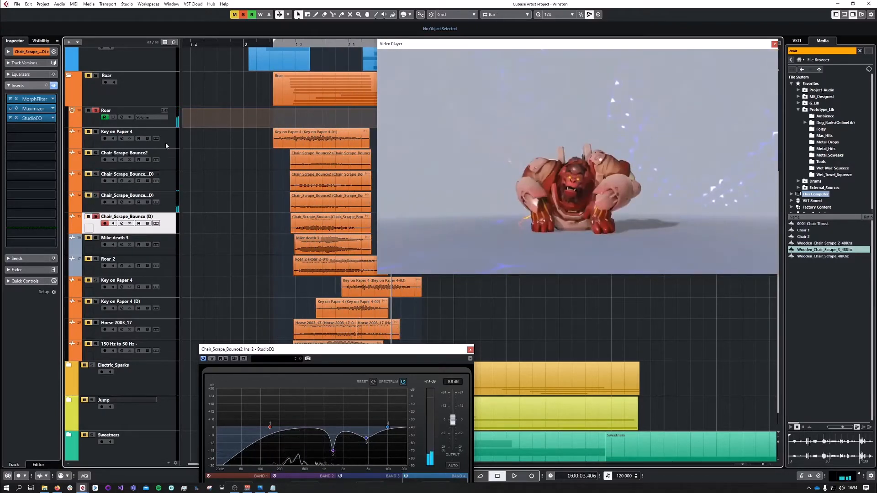
Listen to the Chair_Scrape_Bounce (D) track on its own and close the StudioEQ window
{"action": "key", "text": "space"}
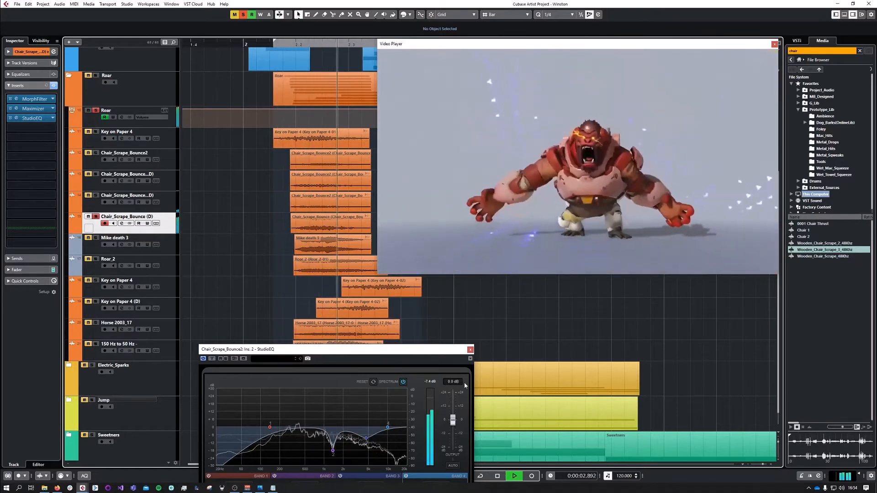
{"action": "key", "text": "space"}
{"action": "left_click", "coordinate": [470, 350]}
Solo all four chair scrape tracks together and play them from the start of the roar
{"action": "left_click", "coordinate": [172, 161], "text": "shift"}
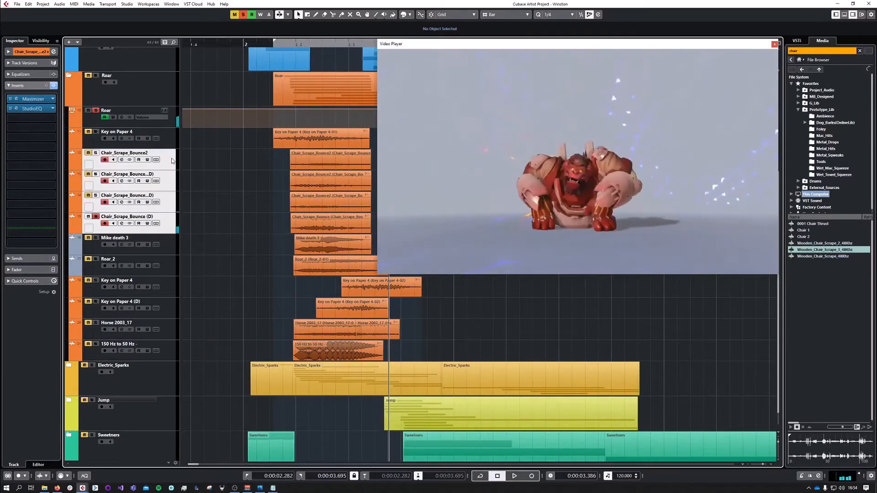
{"action": "key", "text": "s"}
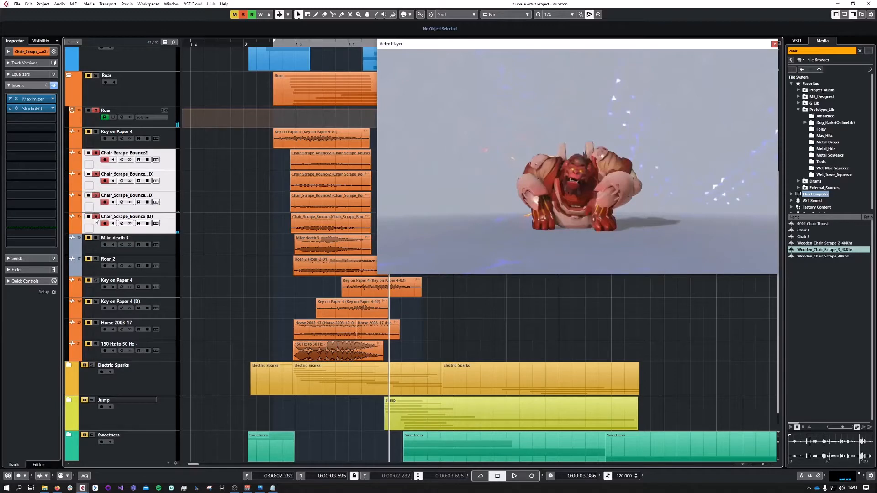
{"action": "left_click", "coordinate": [278, 45]}
{"action": "key", "text": "space"}
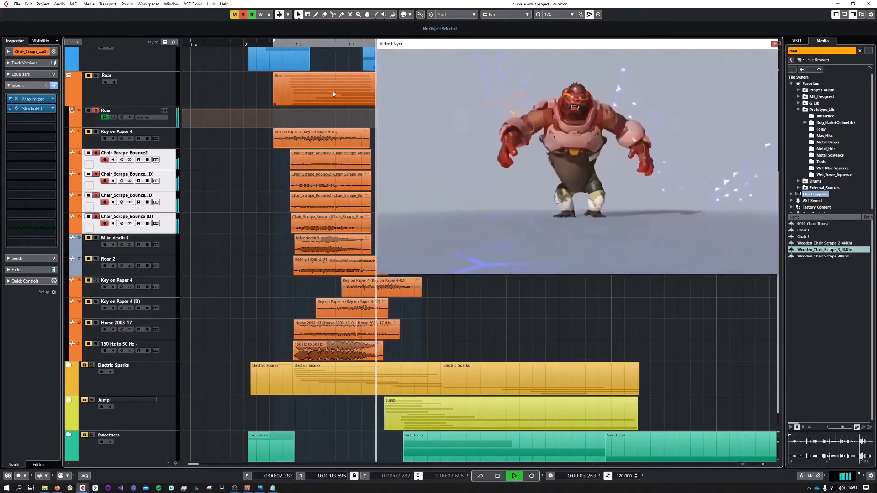
{"action": "key", "text": "space"}
Turn on cycle playback and replay the four soloed chair scrape tracks from just before the roar
{"action": "left_click", "coordinate": [269, 45]}
{"action": "left_click", "coordinate": [480, 476]}
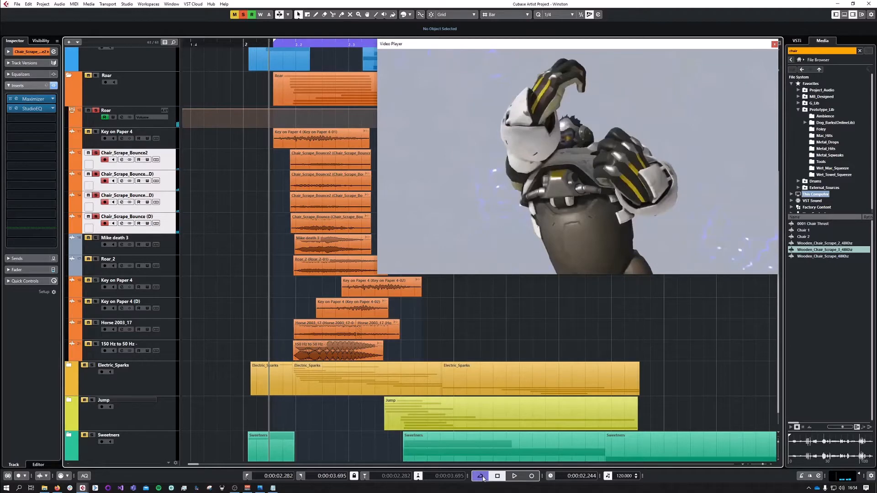
{"action": "key", "text": "space"}
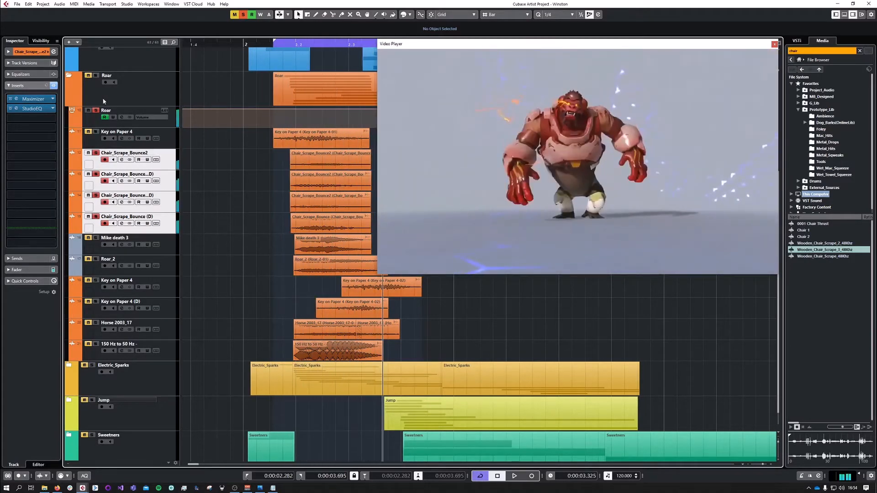
Solo the whole Roar folder and play its combined layers repeatedly from the start of the roar
{"action": "left_click", "coordinate": [97, 75]}
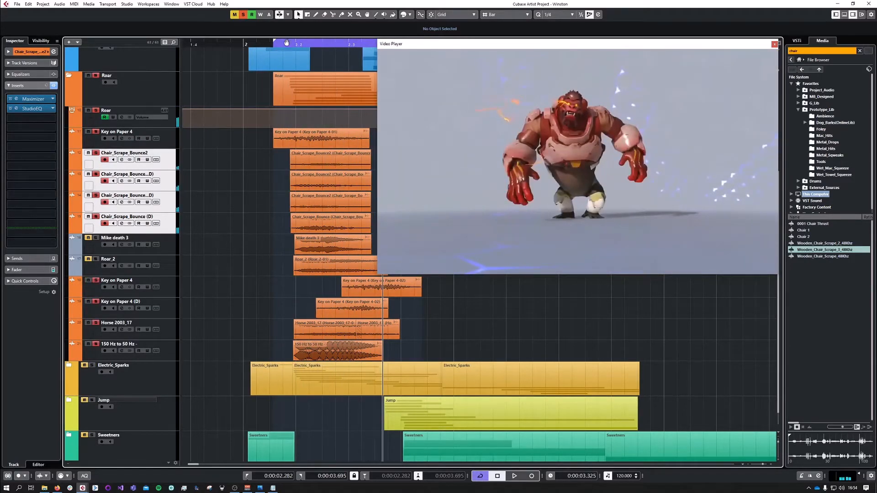
{"action": "double_click", "coordinate": [276, 42]}
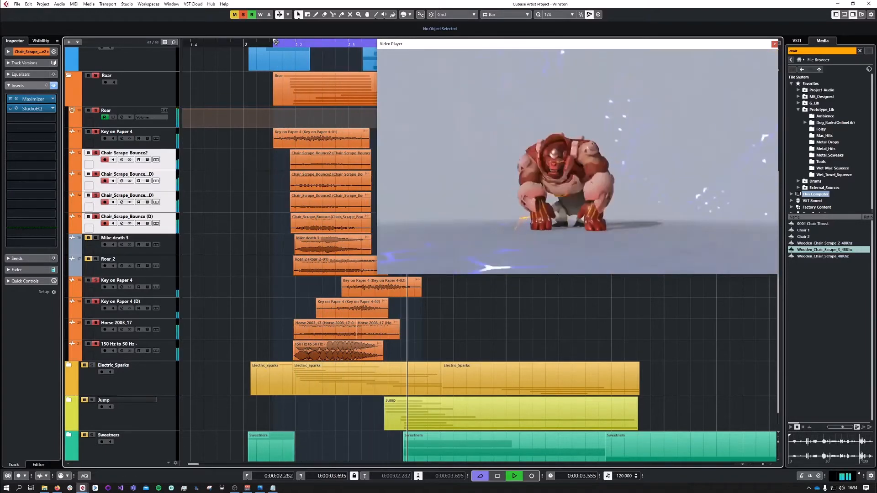
{"action": "double_click", "coordinate": [279, 42]}
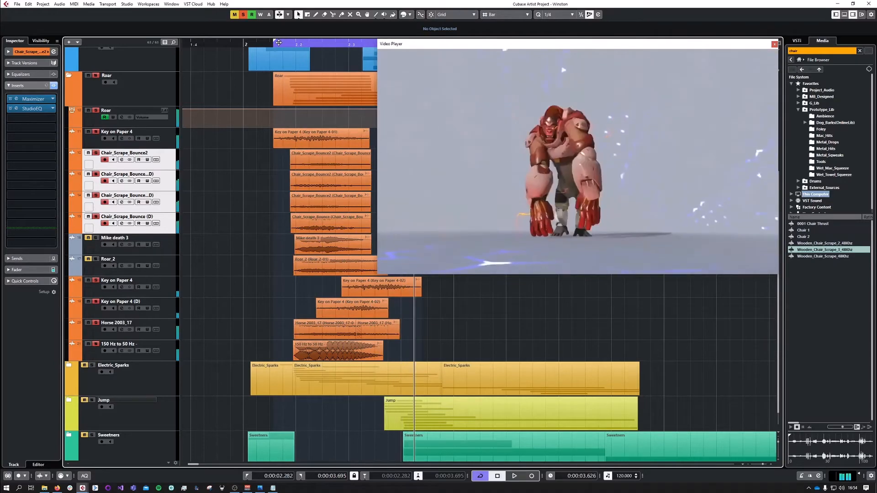
{"action": "key", "text": "space"}
Mute the Roar folder and collapse it
{"action": "scroll", "coordinate": [99, 117], "scroll_direction": "up", "scroll_amount": 3}
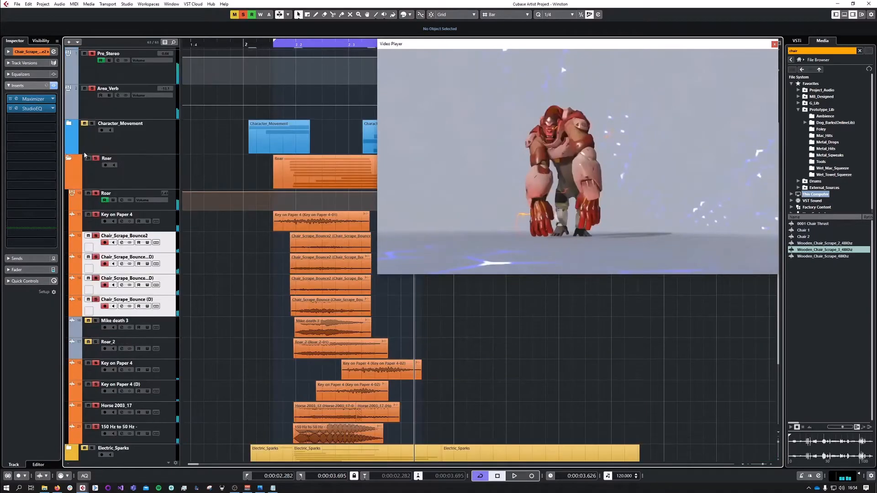
{"action": "left_click", "coordinate": [89, 158]}
{"action": "left_click", "coordinate": [69, 159]}
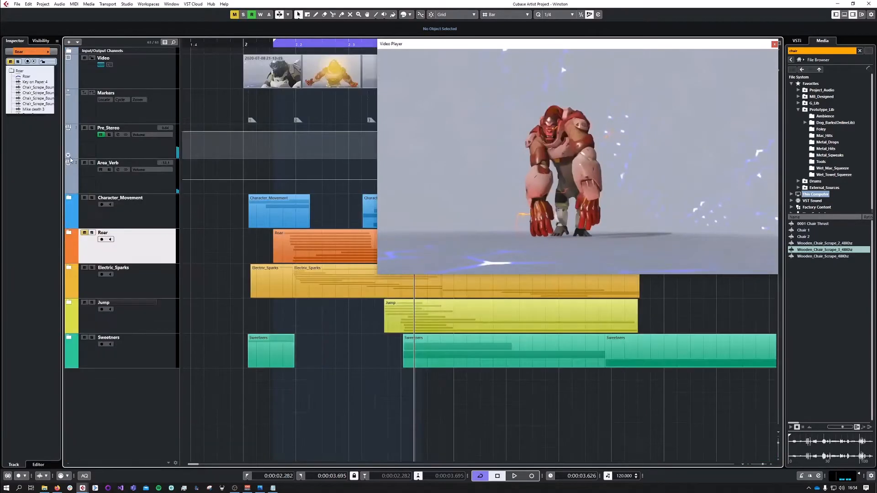
Expand the Electric_Sparks folder and bring all of its tracks and clips into view
{"action": "left_click", "coordinate": [69, 268]}
{"action": "scroll", "coordinate": [259, 274], "scroll_direction": "down", "scroll_amount": 6}
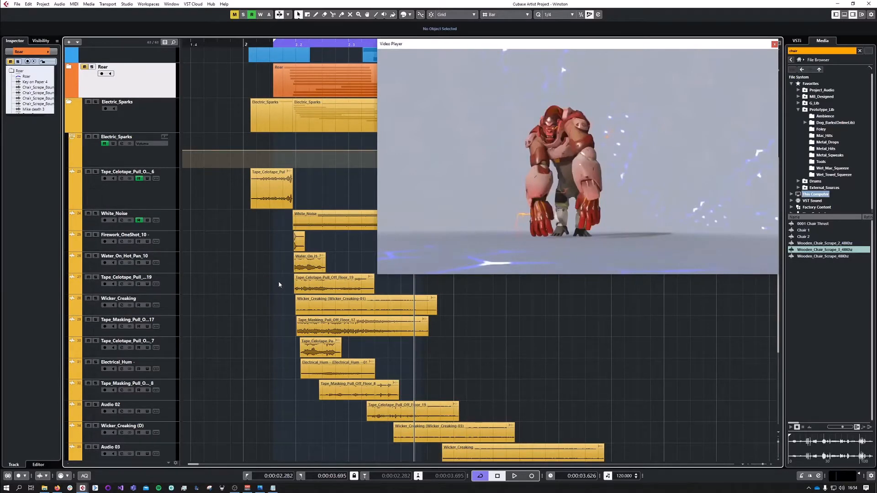
{"action": "scroll", "coordinate": [279, 285], "scroll_direction": "down", "scroll_amount": 1, "text": "ctrl"}
{"action": "scroll", "coordinate": [279, 285], "scroll_direction": "down", "scroll_amount": 3}
{"action": "scroll", "coordinate": [279, 285], "scroll_direction": "down", "scroll_amount": 1, "text": "ctrl"}
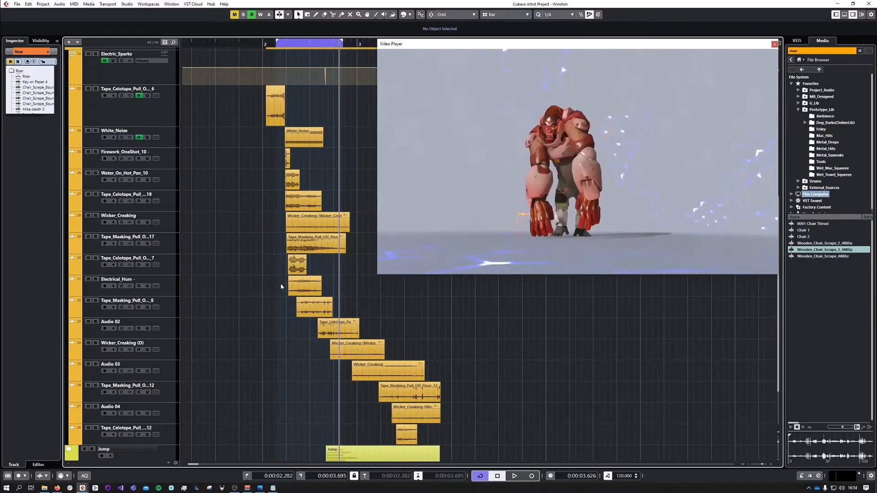
Look over the staggered clips in the Electric_Sparks folder and the Jump and Sweetners folders below it
{"action": "scroll", "coordinate": [281, 284], "scroll_direction": "right", "scroll_amount": 2}
{"action": "scroll", "coordinate": [274, 280], "scroll_direction": "left", "scroll_amount": 1}
{"action": "scroll", "coordinate": [273, 280], "scroll_direction": "down", "scroll_amount": 2, "text": "ctrl"}
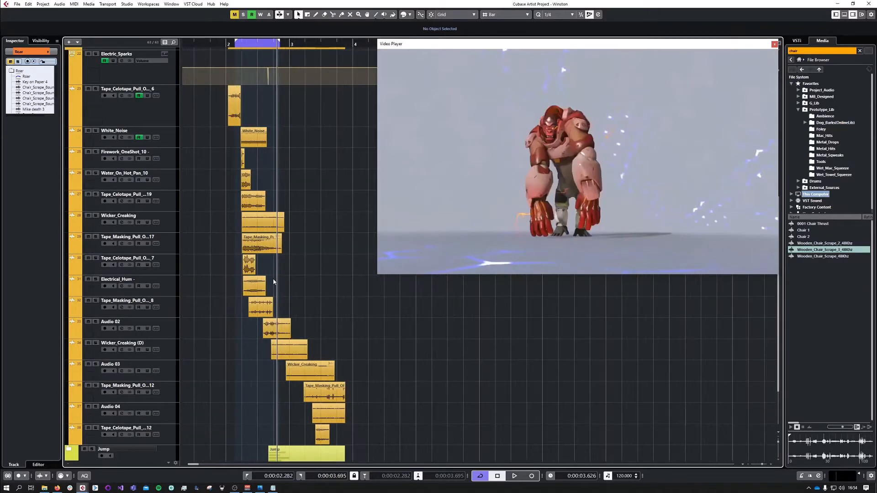
{"action": "scroll", "coordinate": [288, 281], "scroll_direction": "down", "scroll_amount": 3}
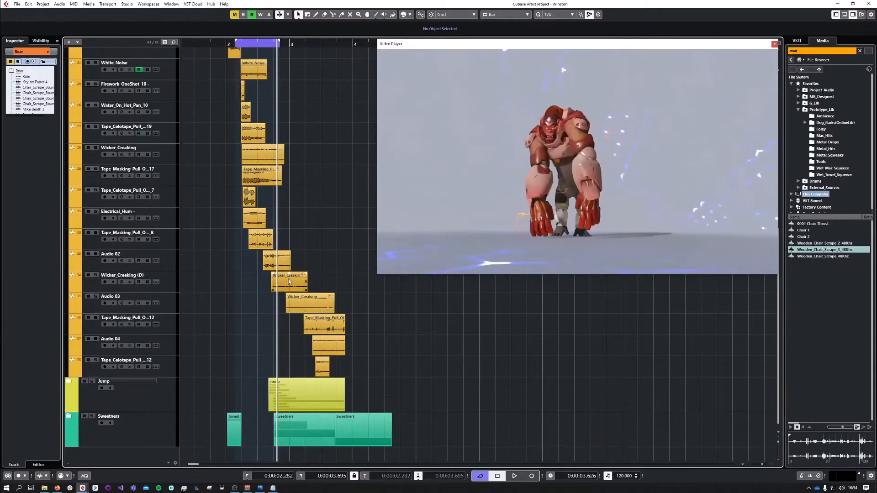
{"action": "scroll", "coordinate": [289, 278], "scroll_direction": "up", "scroll_amount": 1, "text": "ctrl"}
{"action": "scroll", "coordinate": [289, 279], "scroll_direction": "up", "scroll_amount": 4}
{"action": "scroll", "coordinate": [289, 280], "scroll_direction": "down", "scroll_amount": 3}
{"action": "scroll", "coordinate": [289, 280], "scroll_direction": "up", "scroll_amount": 3}
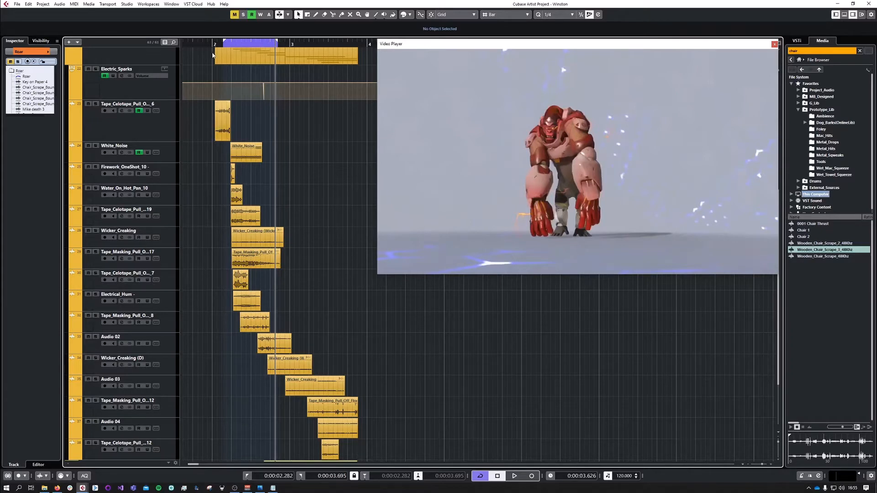
Turn off cycle playback and scrub the video across the Electric_Sparks clips, from the roar through the jump
{"action": "left_click", "coordinate": [480, 478]}
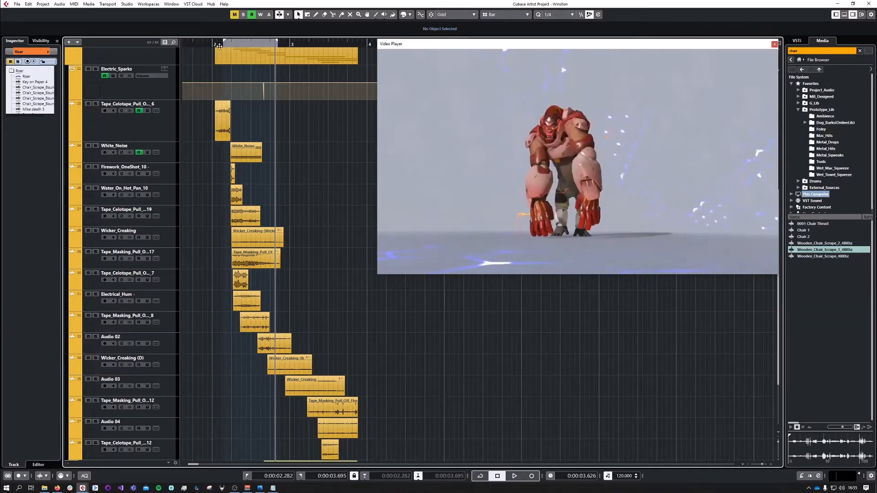
{"action": "left_click_drag", "start_coordinate": [220, 45], "coordinate": [325, 33]}
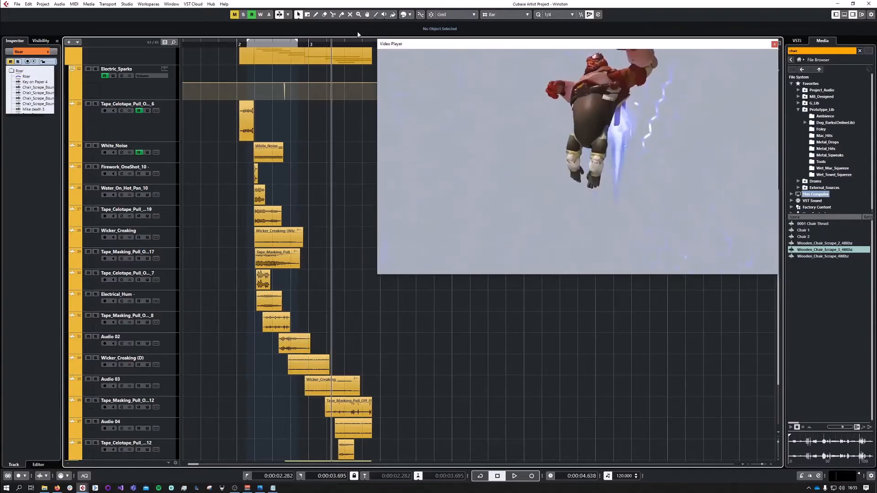
{"action": "left_click_drag", "start_coordinate": [359, 34], "coordinate": [317, 44]}
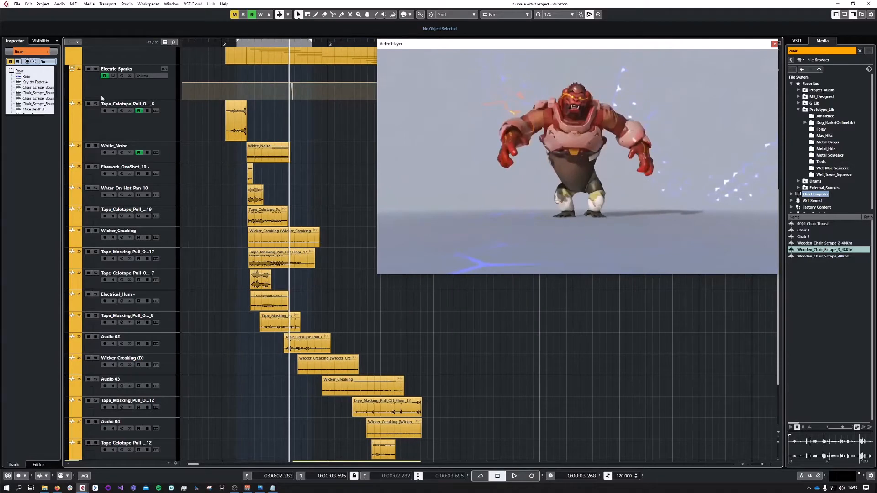
Solo the Electric_Sparks tracks, making sure Firework_OneShot_10 is included instead of muted
{"action": "left_click", "coordinate": [96, 69]}
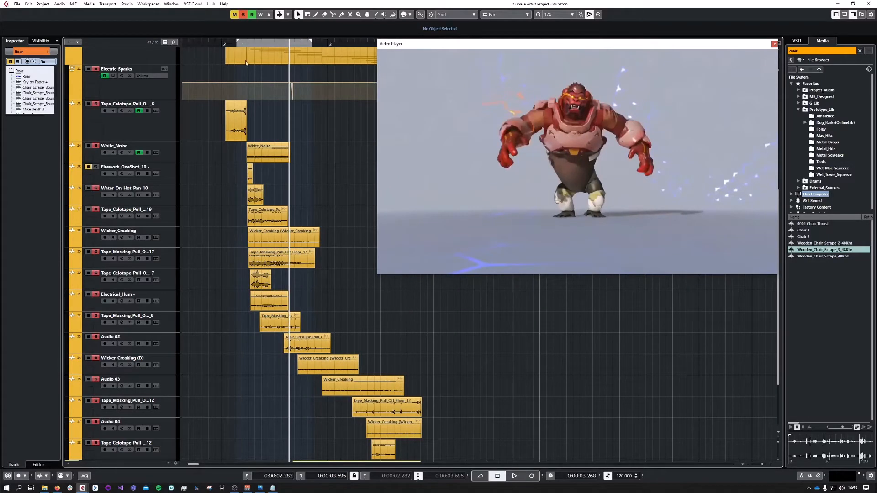
{"action": "scroll", "coordinate": [281, 220], "scroll_direction": "down", "scroll_amount": 2}
{"action": "scroll", "coordinate": [280, 222], "scroll_direction": "down", "scroll_amount": 4}
{"action": "scroll", "coordinate": [246, 227], "scroll_direction": "up", "scroll_amount": 2}
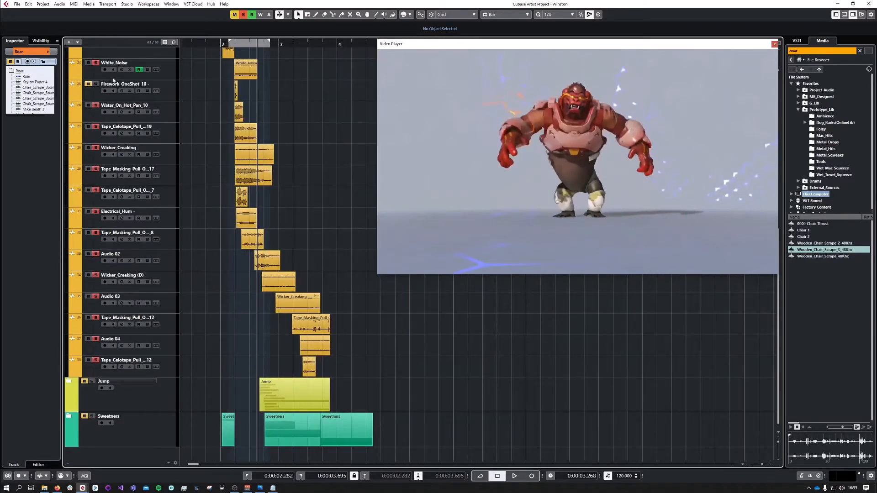
{"action": "left_click", "coordinate": [96, 84]}
Play the soloed Electric_Sparks layers against the video from the start of their first clip, then stop
{"action": "scroll", "coordinate": [271, 151], "scroll_direction": "up", "scroll_amount": 2}
{"action": "left_click_drag", "start_coordinate": [213, 43], "coordinate": [189, 43]}
{"action": "key", "text": "space"}
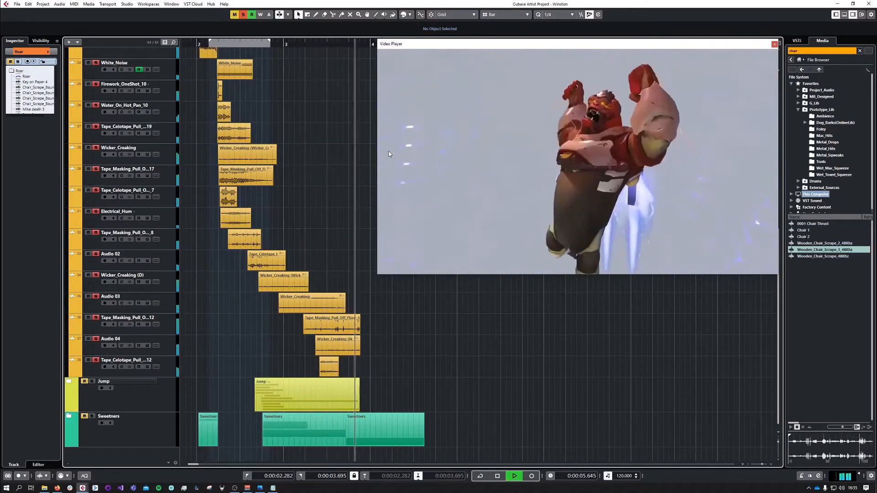
{"action": "key", "text": "space"}
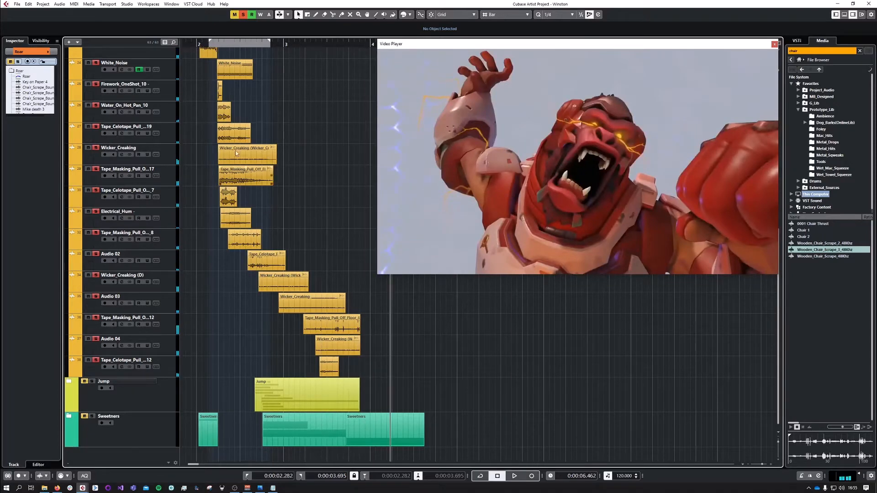
Return the playhead to the first sparks clip and compare the Roar folder's clips with those of Electric_Sparks
{"action": "scroll", "coordinate": [242, 234], "scroll_direction": "up", "scroll_amount": 2}
{"action": "left_click", "coordinate": [205, 44]}
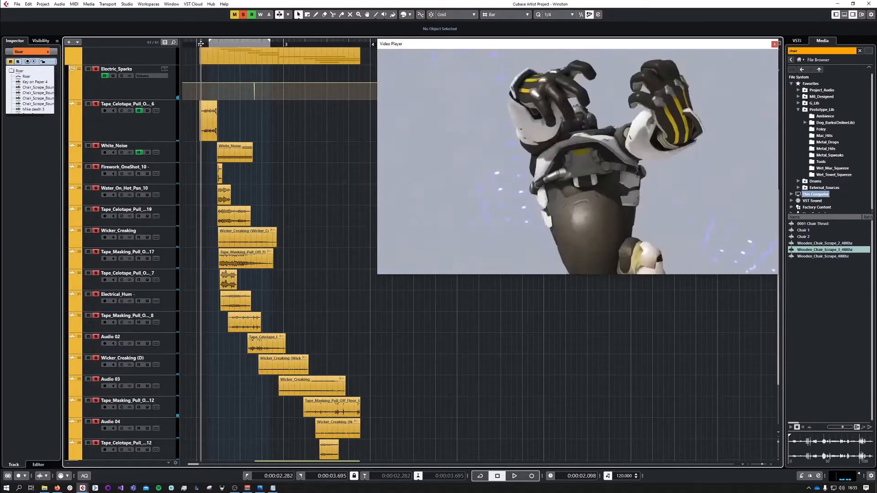
{"action": "scroll", "coordinate": [186, 165], "scroll_direction": "up", "scroll_amount": 5}
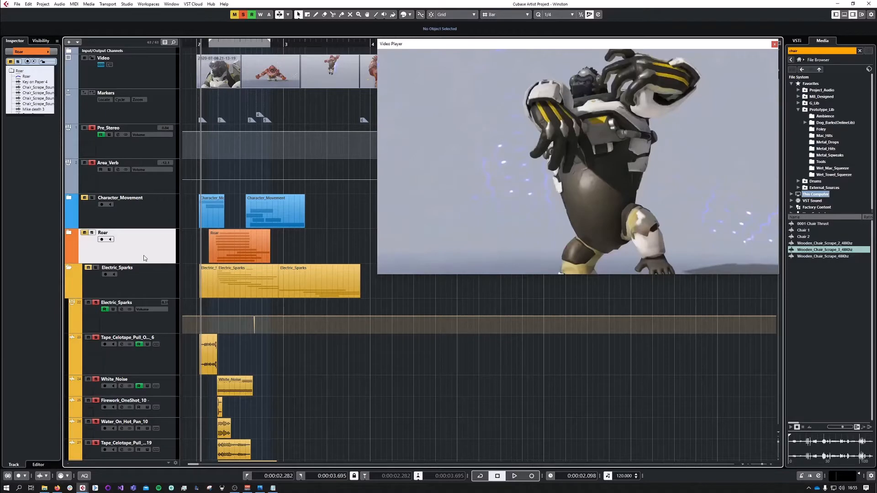
{"action": "scroll", "coordinate": [162, 267], "scroll_direction": "down", "scroll_amount": 7}
{"action": "scroll", "coordinate": [158, 182], "scroll_direction": "up", "scroll_amount": 3}
{"action": "left_click", "coordinate": [164, 125]}
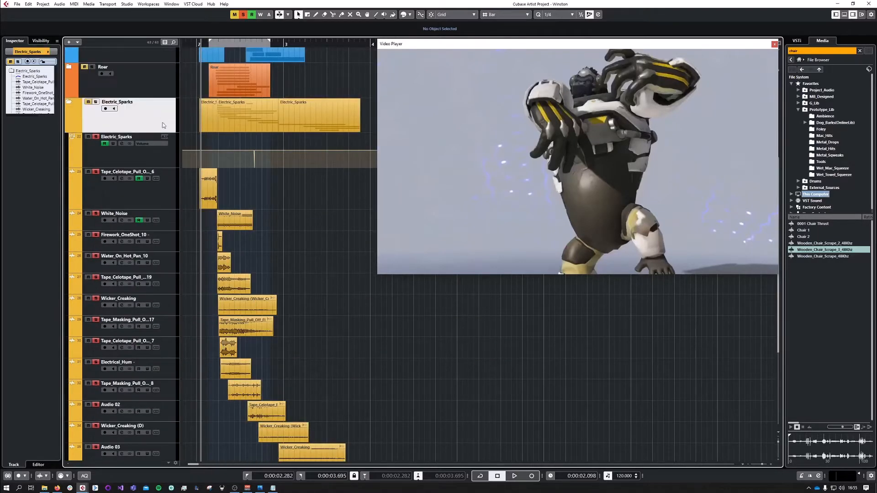
{"action": "scroll", "coordinate": [212, 120], "scroll_direction": "up", "scroll_amount": 2}
{"action": "left_click", "coordinate": [159, 158]}
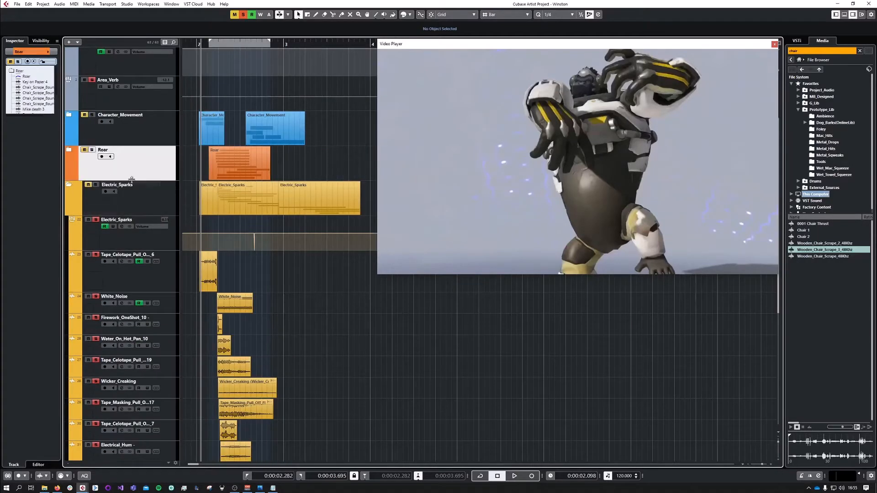
Replay the soloed Electric_Sparks layers from before the first clip through the character's landing
{"action": "left_click_drag", "start_coordinate": [212, 45], "coordinate": [197, 46]}
{"action": "scroll", "coordinate": [213, 124], "scroll_direction": "down", "scroll_amount": 2}
{"action": "key", "text": "space"}
{"action": "scroll", "coordinate": [258, 145], "scroll_direction": "down", "scroll_amount": 2}
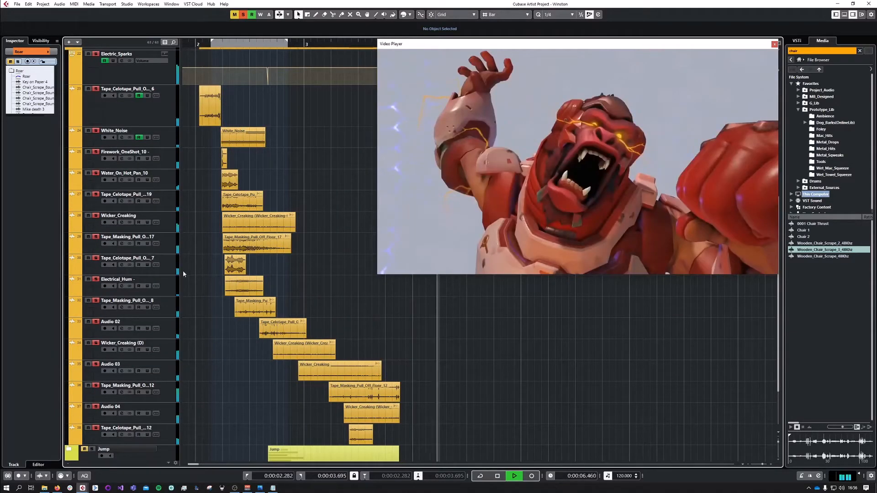
{"action": "key", "text": "space"}
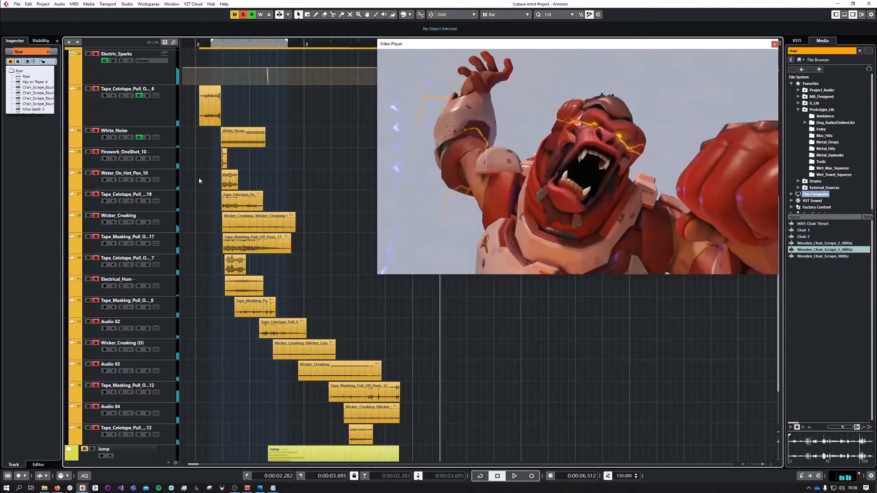
Clear all solos, solo Water_On_Hot_Pan_10 on its own and audition it from just before the transformation
{"action": "left_click", "coordinate": [244, 16]}
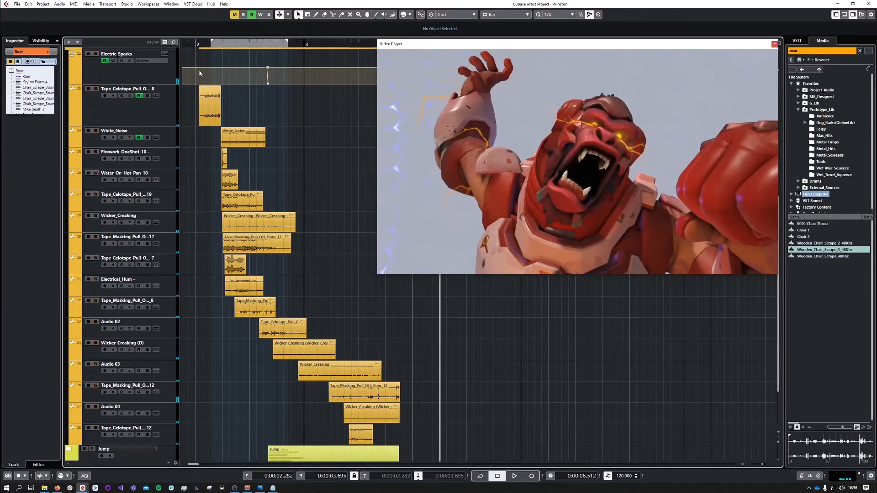
{"action": "left_click", "coordinate": [169, 179]}
{"action": "left_click", "coordinate": [143, 166]}
{"action": "left_click", "coordinate": [95, 174]}
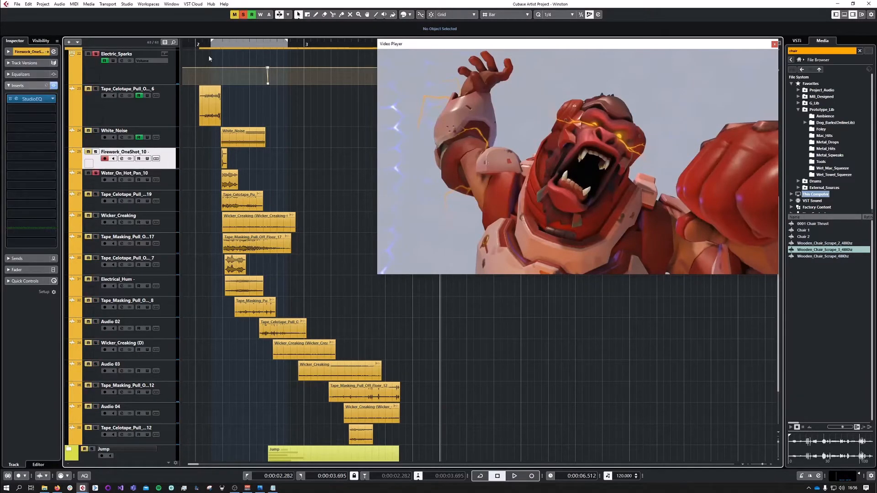
{"action": "left_click", "coordinate": [213, 44]}
{"action": "key", "text": "space"}
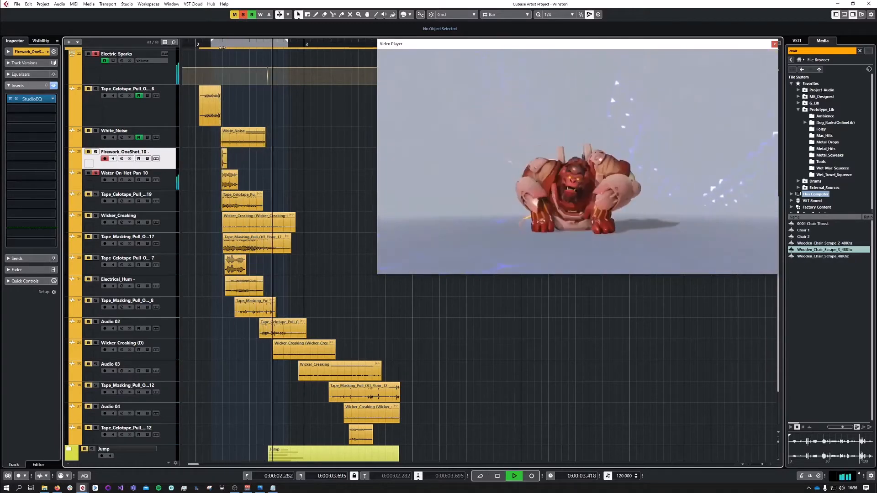
{"action": "key", "text": "space"}
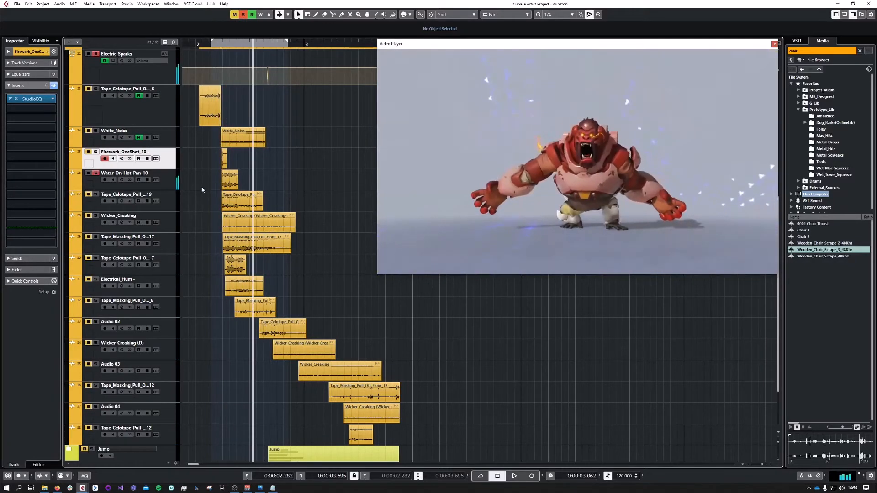
Switch the solo to the Tape_Celotape_Pull 19 track and loop playback over the middle Electric_Sparks folder part
{"action": "left_click", "coordinate": [95, 174]}
{"action": "left_click", "coordinate": [95, 194]}
{"action": "left_click", "coordinate": [214, 45]}
{"action": "key", "text": "space"}
{"action": "scroll", "coordinate": [255, 112], "scroll_direction": "up", "scroll_amount": 3}
{"action": "left_click", "coordinate": [250, 113]}
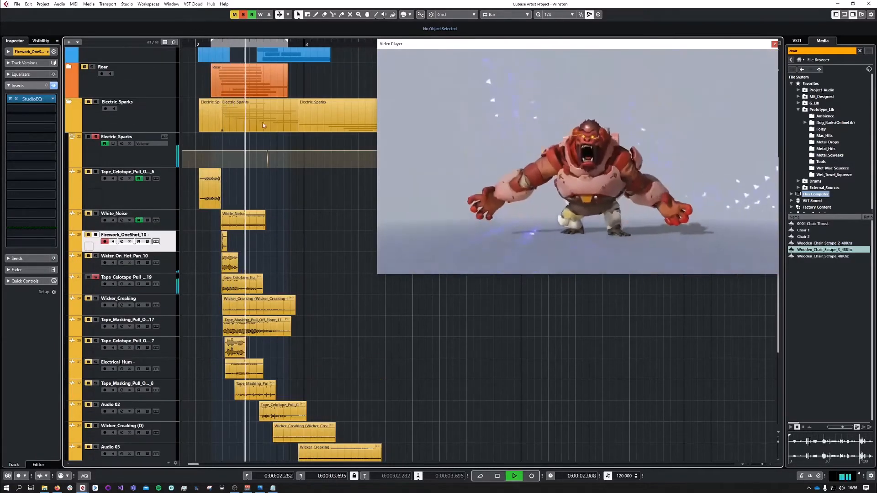
{"action": "key", "text": "shift+g"}
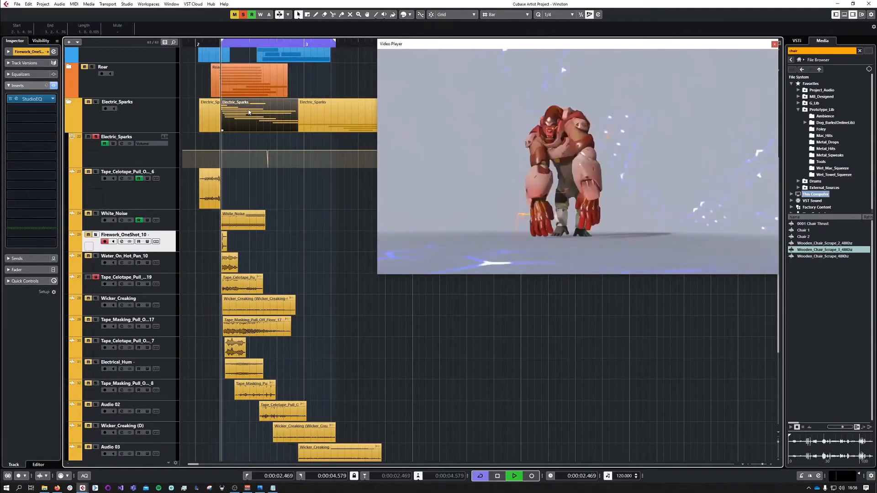
Audition Wicker_Creaking and the Tape_Masking_Pull 17 track in solo one after the other, clear the solo and stop playback
{"action": "left_click", "coordinate": [95, 298]}
{"action": "left_click", "coordinate": [95, 278]}
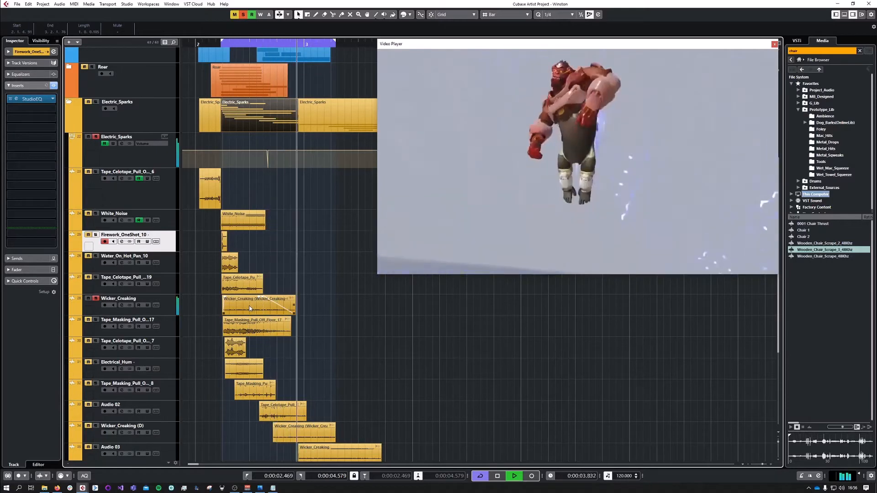
{"action": "left_click", "coordinate": [96, 319]}
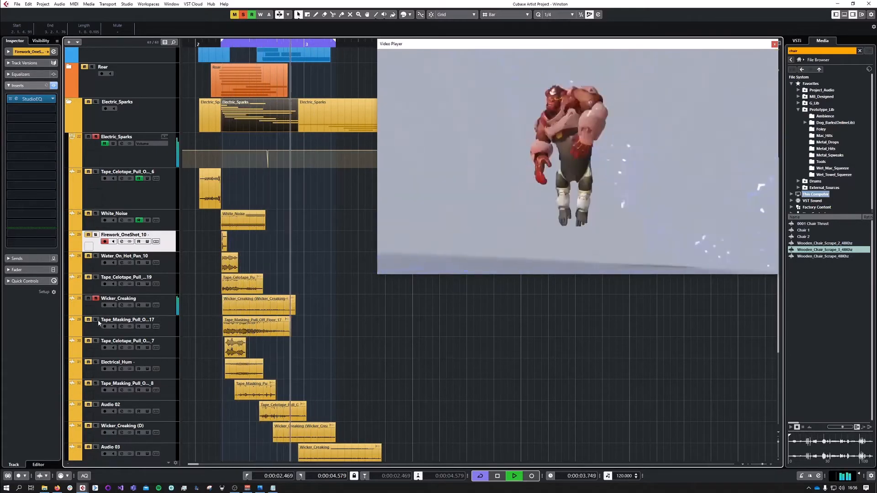
{"action": "left_click", "coordinate": [96, 298]}
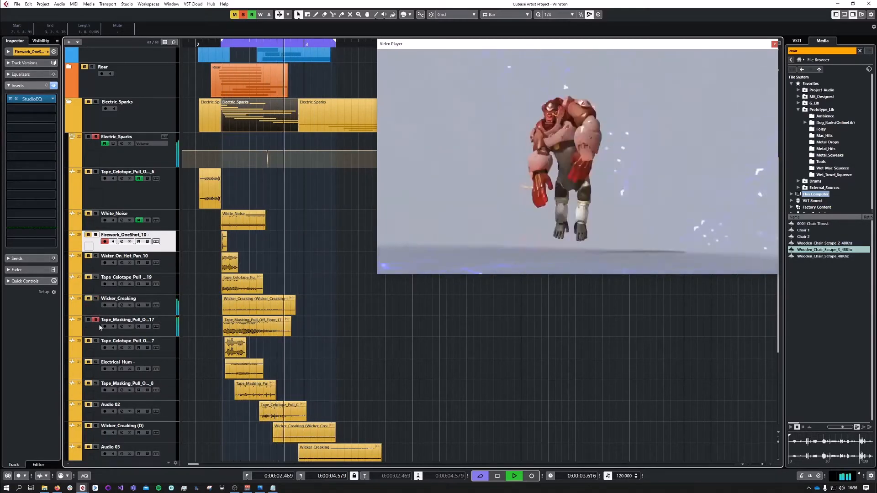
{"action": "left_click", "coordinate": [97, 319]}
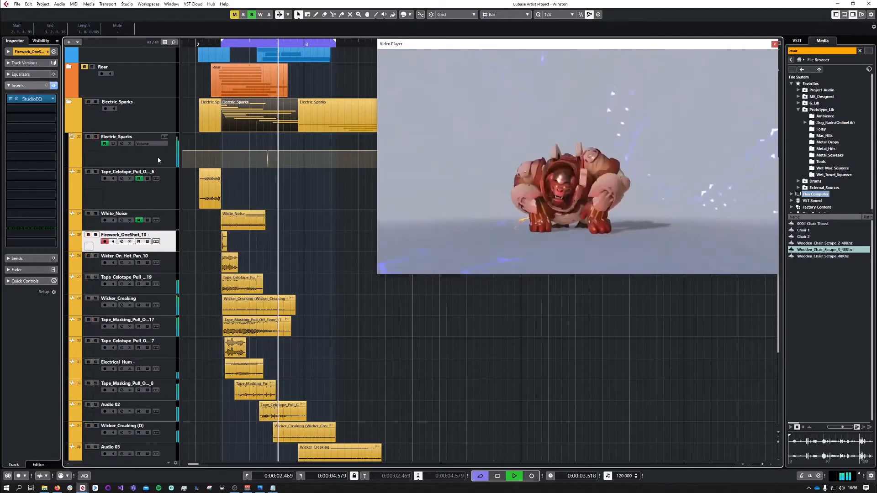
{"action": "key", "text": "space"}
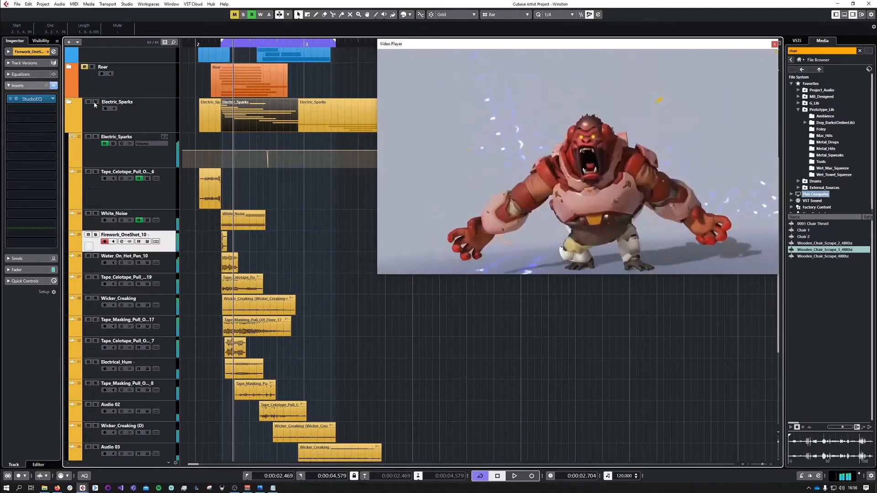
Solo the Electric_Sparks folder and open the Chorus insert of its group track, placing its window below the video
{"action": "left_click", "coordinate": [95, 102]}
{"action": "left_click", "coordinate": [156, 153]}
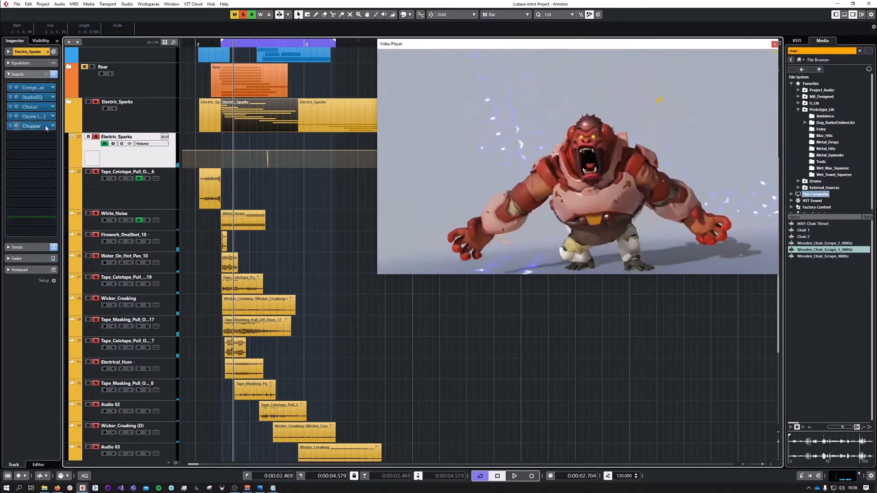
{"action": "left_click", "coordinate": [44, 107]}
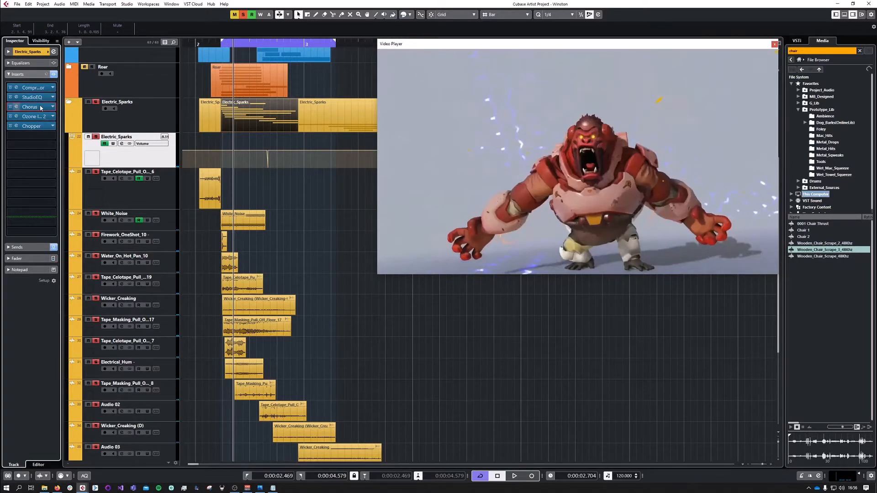
{"action": "left_click_drag", "start_coordinate": [194, 207], "coordinate": [379, 281]}
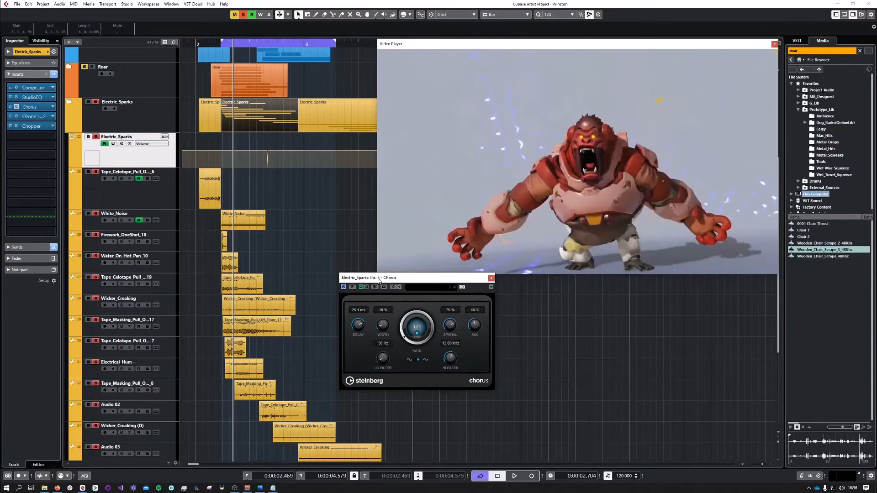
Play the soloed sparks from just before the loop, toggling the Chorus insert to compare the sound with and without it
{"action": "left_click", "coordinate": [218, 45]}
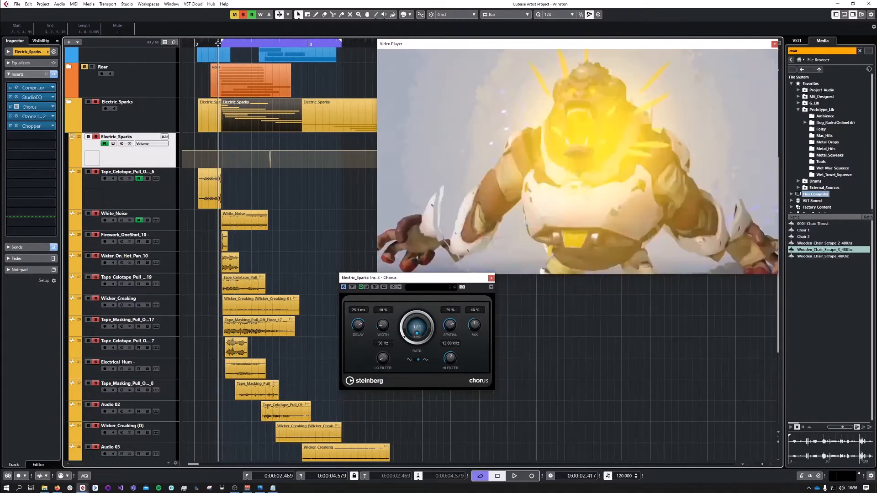
{"action": "scroll", "coordinate": [176, 216], "scroll_direction": "down", "scroll_amount": 5}
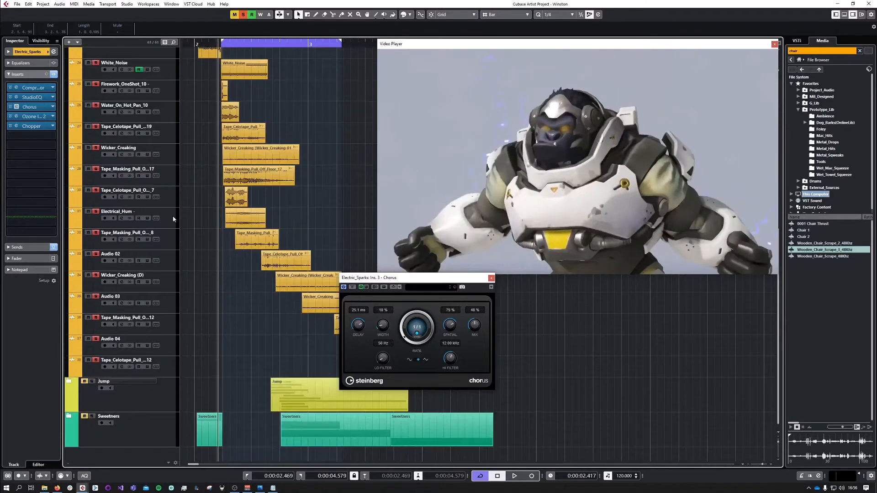
{"action": "scroll", "coordinate": [174, 220], "scroll_direction": "up", "scroll_amount": 3}
{"action": "key", "text": "space"}
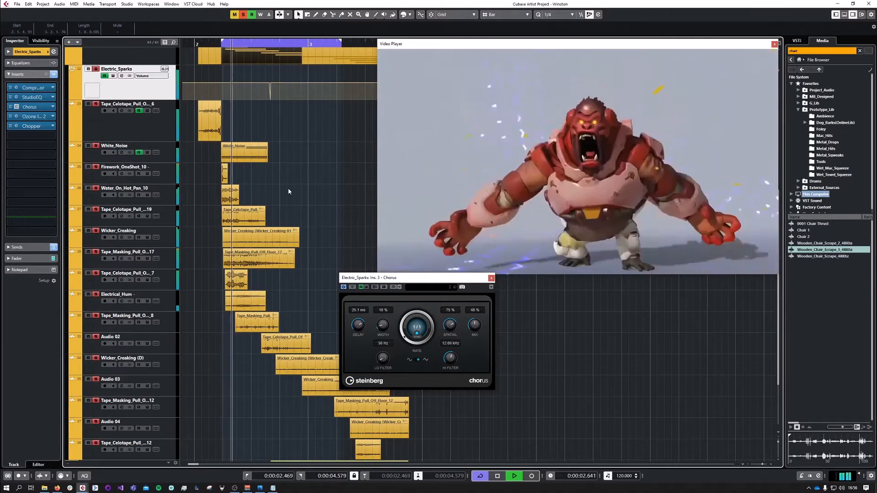
{"action": "left_click", "coordinate": [11, 108]}
{"action": "left_click", "coordinate": [220, 44]}
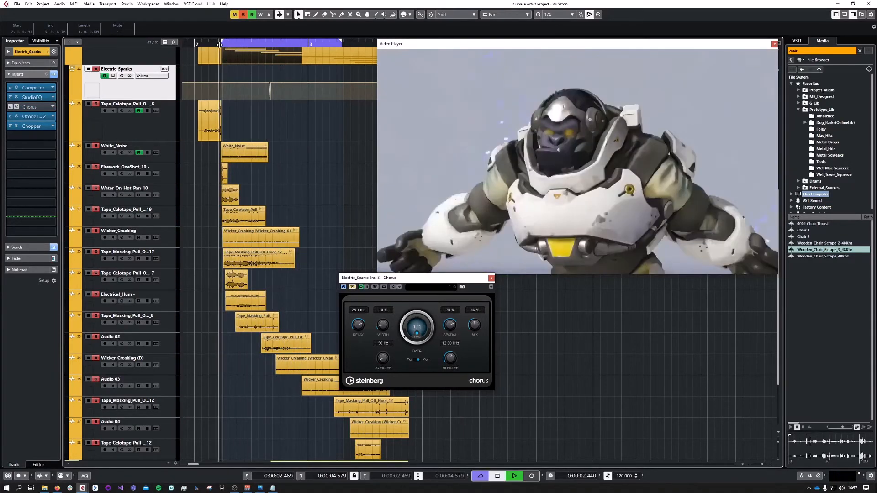
{"action": "left_click", "coordinate": [11, 107]}
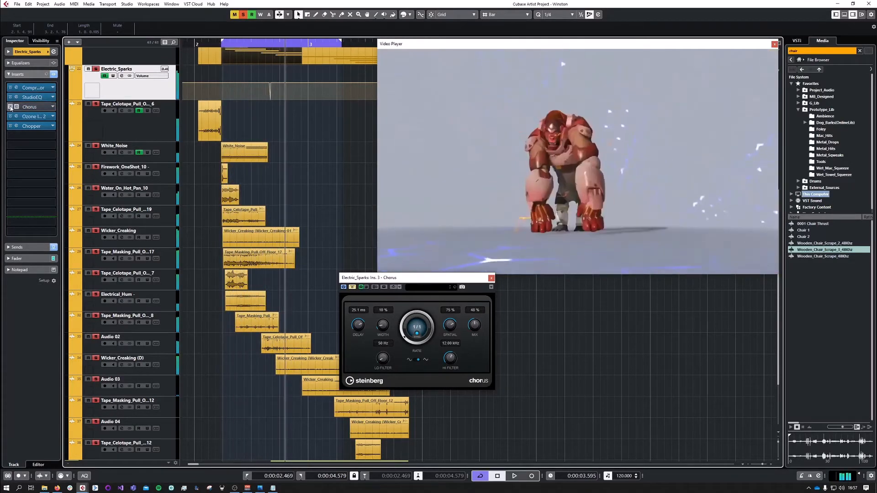
Replay the soloed sparks from just before the loop, open the Electric_Sparks group's Chopper insert and listen again while examining its Mix control
{"action": "left_click", "coordinate": [217, 43]}
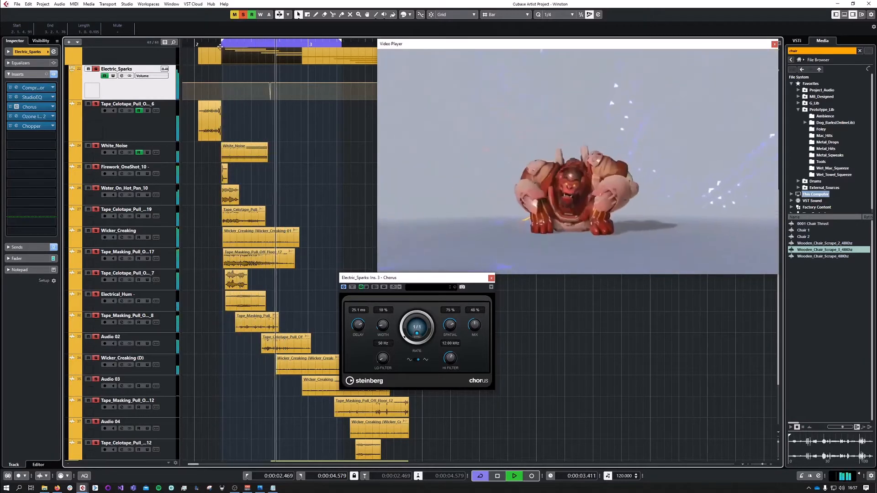
{"action": "key", "text": "space"}
{"action": "left_click", "coordinate": [39, 127]}
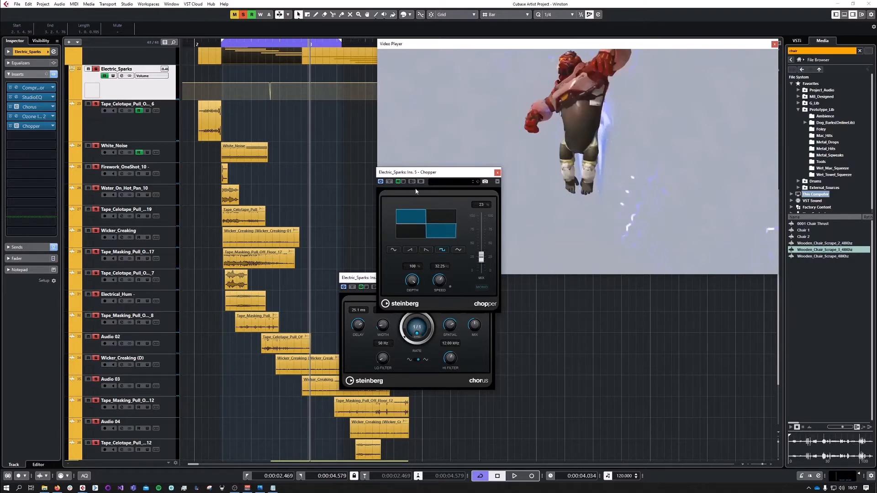
{"action": "key", "text": "space"}
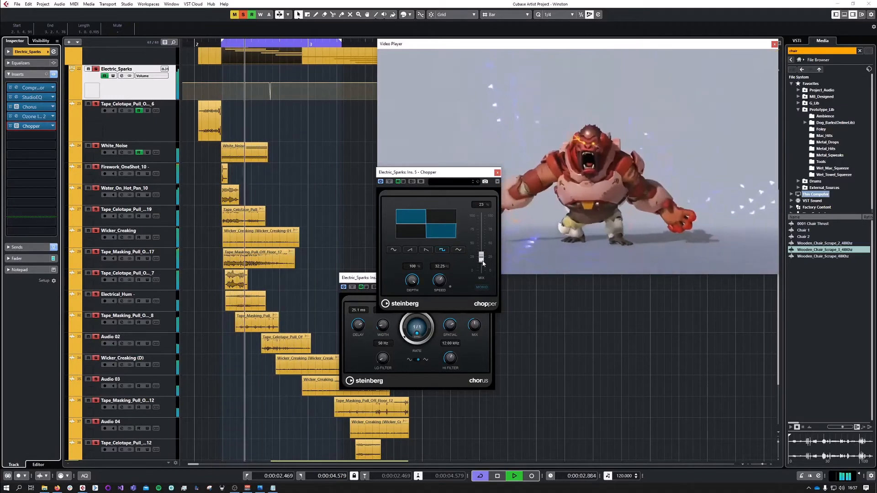
{"action": "mouse_move", "coordinate": [481, 257]}
{"action": "left_mouse_down"}
{"action": "mouse_move", "coordinate": [482, 219]}
{"action": "mouse_move", "coordinate": [492, 257]}
{"action": "left_mouse_up"}
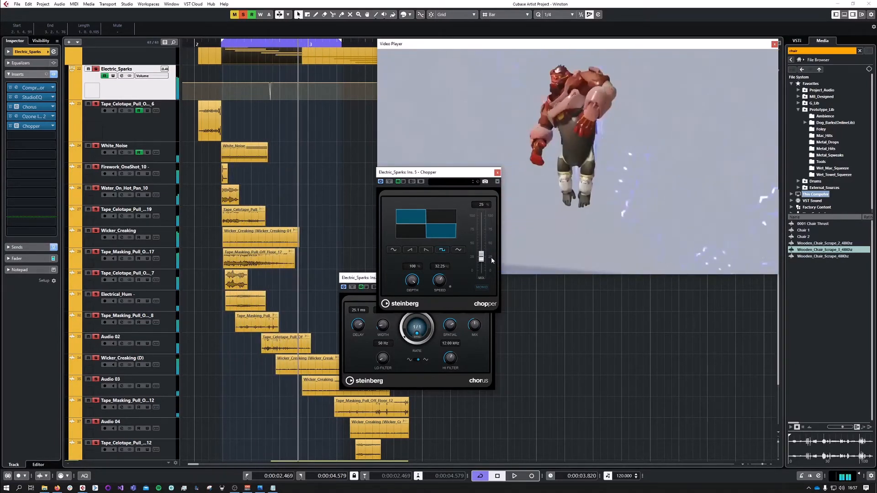
{"action": "scroll", "coordinate": [168, 268], "scroll_direction": "down", "scroll_amount": 4}
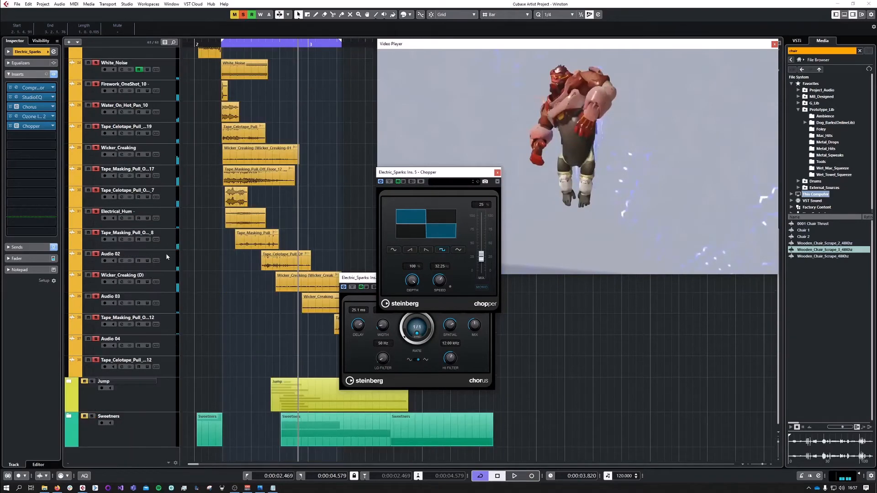
{"action": "scroll", "coordinate": [168, 267], "scroll_direction": "up", "scroll_amount": 8}
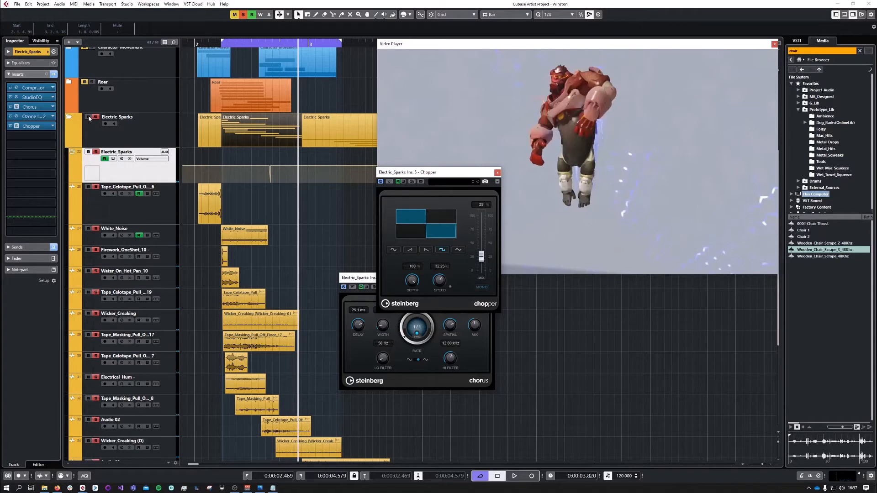
Open the Ozone Imager 2 insert of the Electric_Sparks group, move its window off the track list and play the sparks to view their stereo spread
{"action": "left_click", "coordinate": [17, 116]}
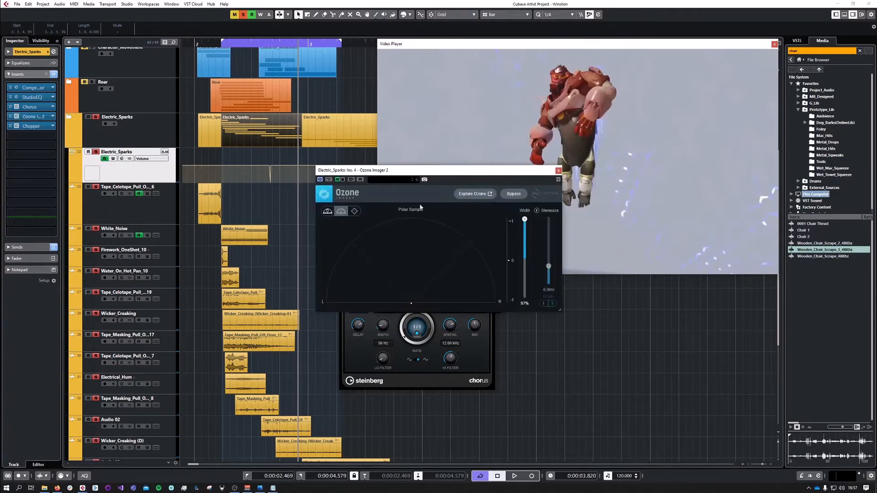
{"action": "left_click_drag", "start_coordinate": [415, 168], "coordinate": [484, 235]}
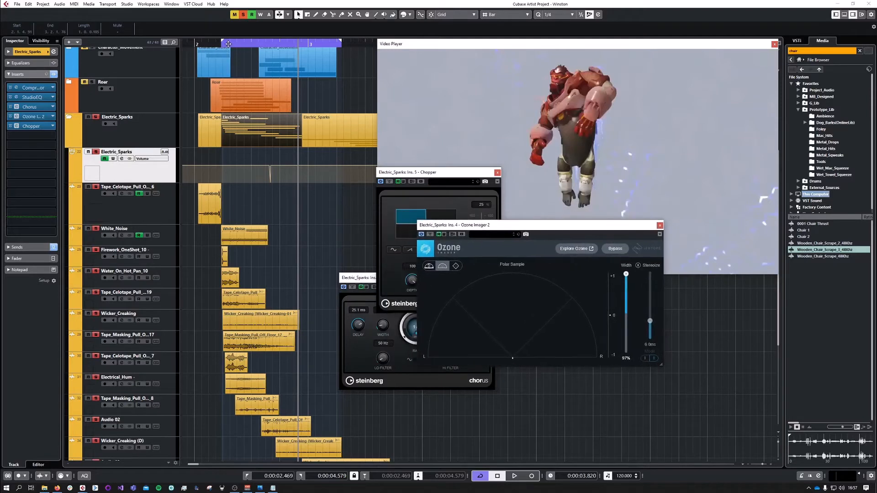
{"action": "left_click", "coordinate": [218, 43]}
{"action": "key", "text": "space"}
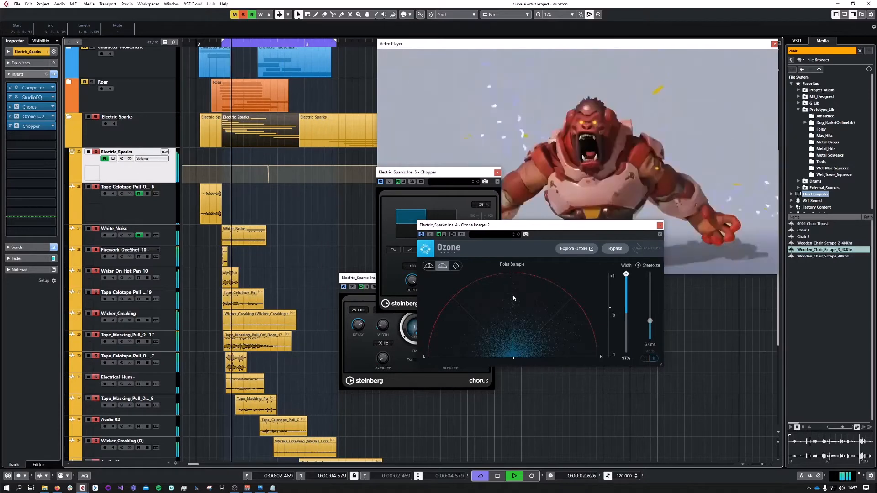
{"action": "key", "text": "space"}
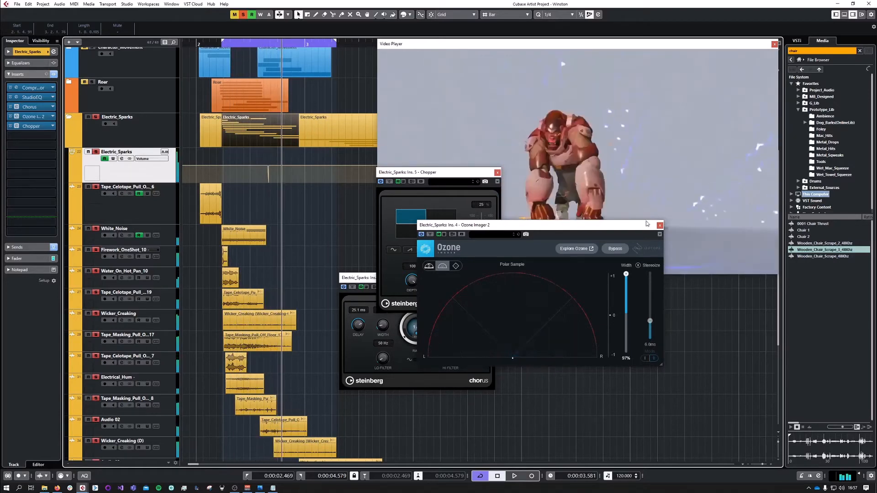
Close the Ozone Imager 2, Chopper and Chorus windows
{"action": "left_click", "coordinate": [660, 225]}
{"action": "left_click", "coordinate": [498, 172]}
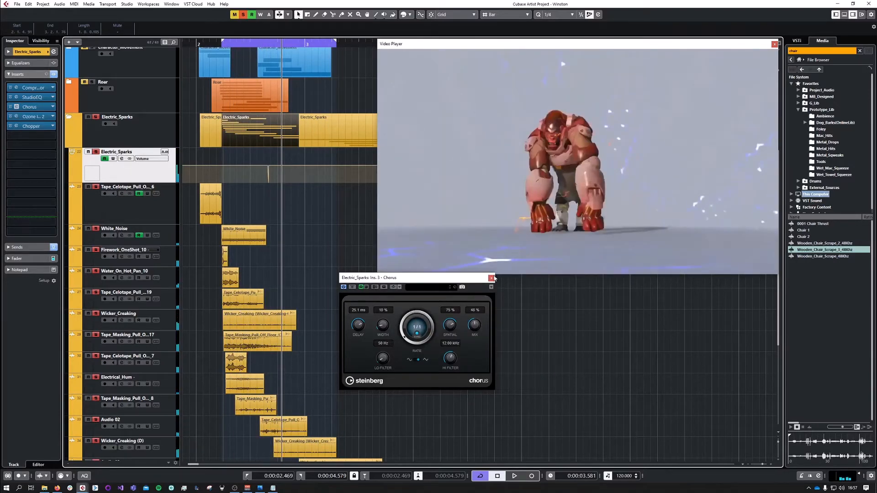
{"action": "left_click", "coordinate": [492, 278]}
Select the Tape_Masking_Pull 12 track and search the media browser for "tape"
{"action": "scroll", "coordinate": [172, 130], "scroll_direction": "down", "scroll_amount": 4}
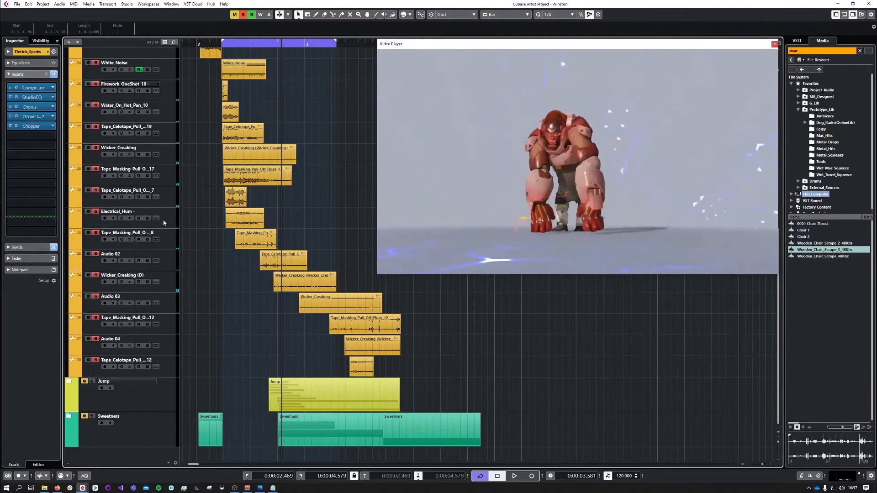
{"action": "scroll", "coordinate": [167, 226], "scroll_direction": "up", "scroll_amount": 2}
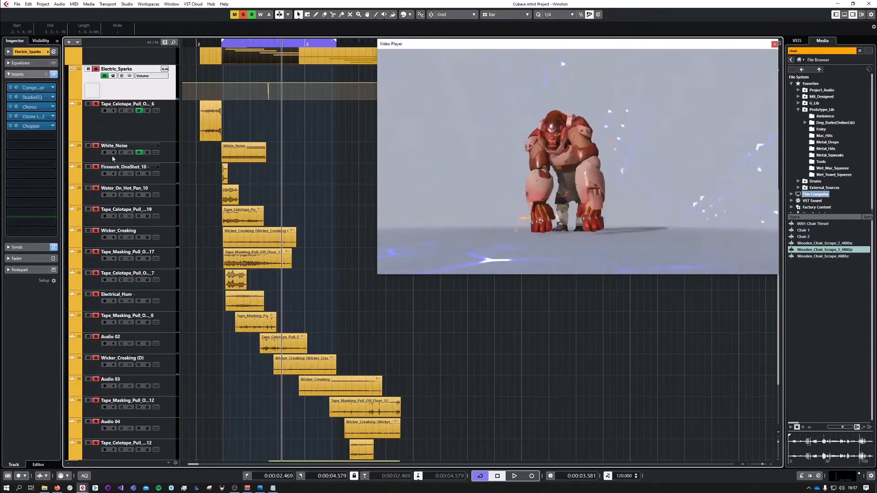
{"action": "scroll", "coordinate": [113, 159], "scroll_direction": "down", "scroll_amount": 2}
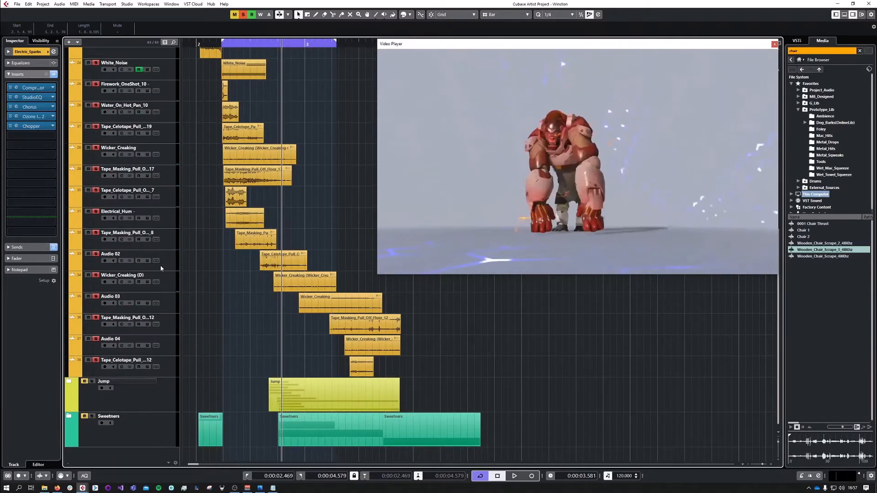
{"action": "left_click", "coordinate": [166, 330]}
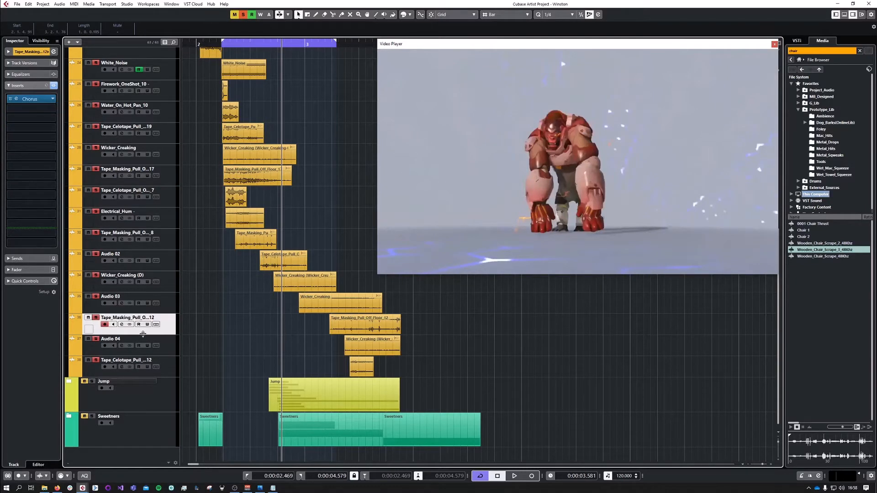
{"action": "double_click", "coordinate": [814, 51]}
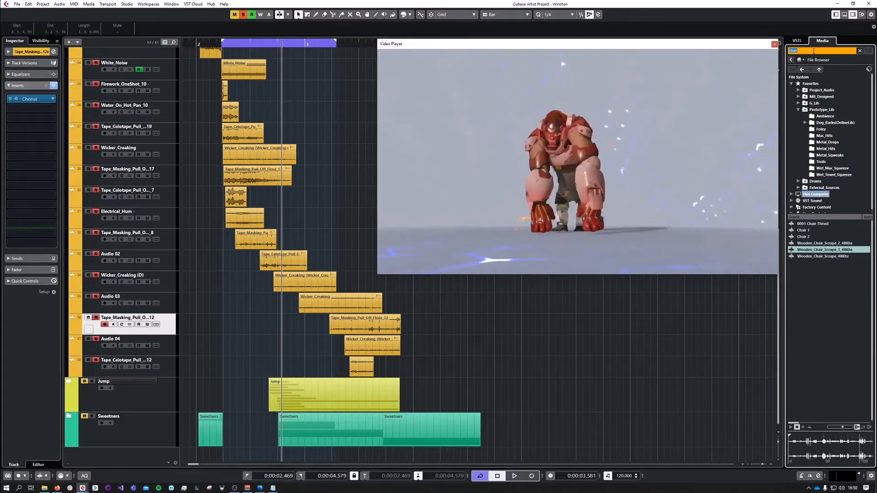
{"action": "type", "text": "tape"}
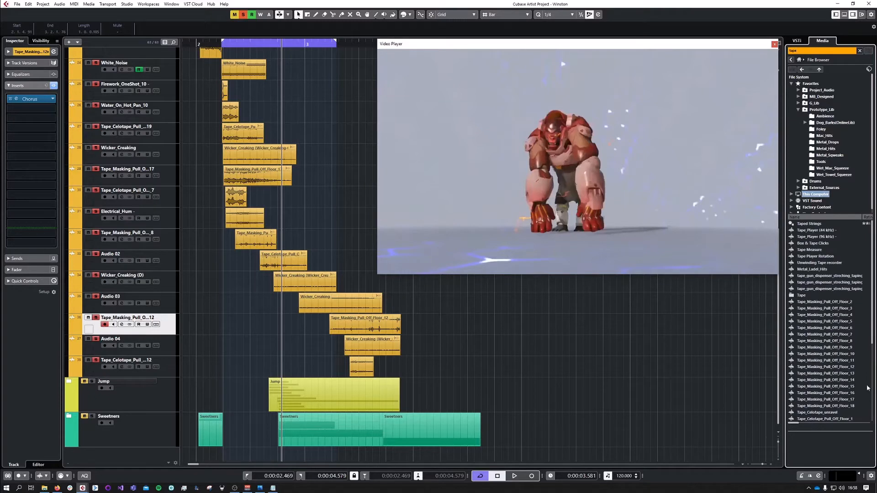
Preview Tape_Celotape_Pull_Off_Floor 8 and 9, and Tape_Masking_Pull_Off_Floor 16, 15 and 14, from the search results
{"action": "scroll", "coordinate": [868, 388], "scroll_direction": "down", "scroll_amount": 6}
{"action": "left_click", "coordinate": [830, 346]}
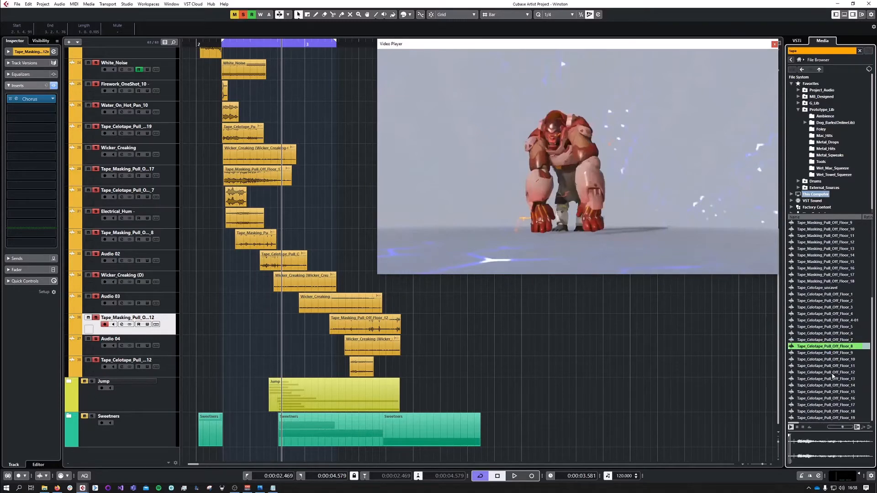
{"action": "left_click", "coordinate": [834, 353]}
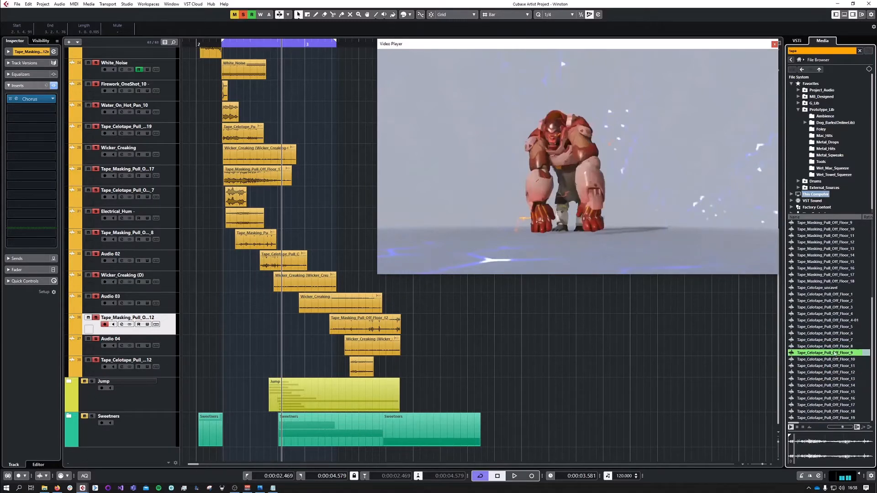
{"action": "left_click", "coordinate": [823, 269]}
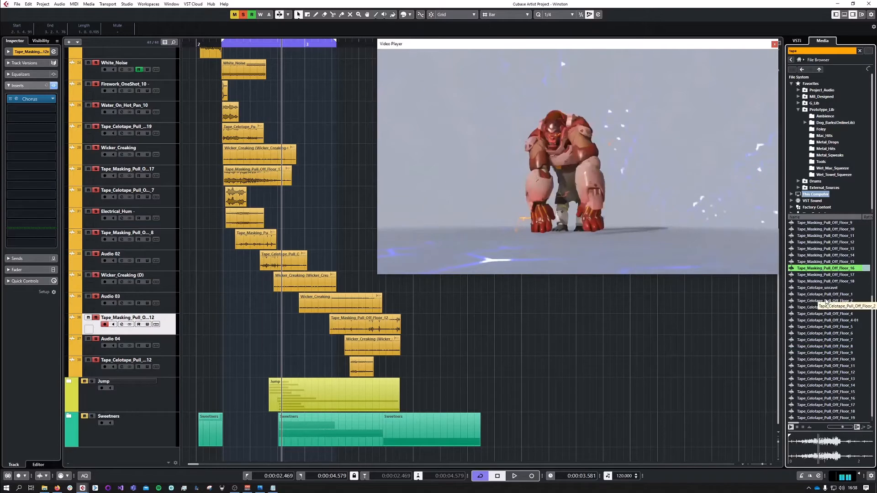
{"action": "key", "text": "Up"}
{"action": "key", "text": "Up"}
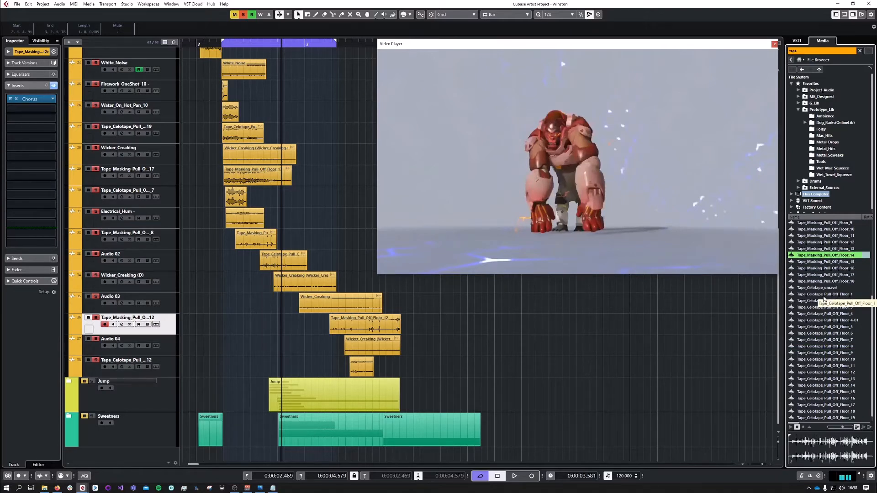
Mute the Electric_Sparks folder in place of its solo and collapse it
{"action": "scroll", "coordinate": [114, 183], "scroll_direction": "up", "scroll_amount": 5}
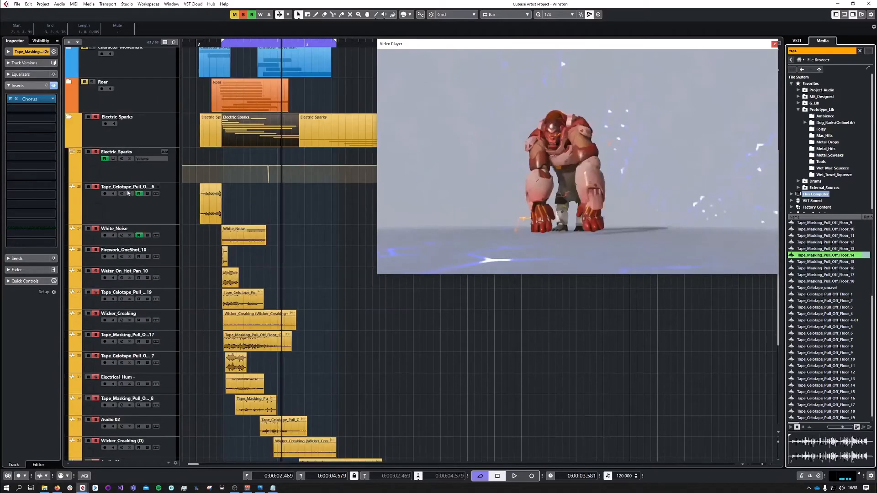
{"action": "left_click", "coordinate": [86, 119]}
{"action": "left_click", "coordinate": [70, 117]}
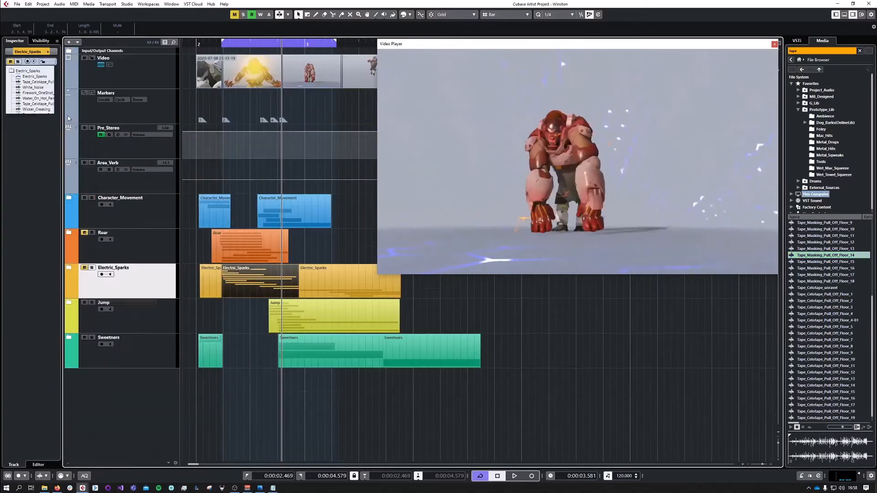
Solo the Jump folder and expand it to show its tracks
{"action": "left_click", "coordinate": [92, 303]}
{"action": "left_click", "coordinate": [70, 307]}
{"action": "scroll", "coordinate": [259, 250], "scroll_direction": "down", "scroll_amount": 6}
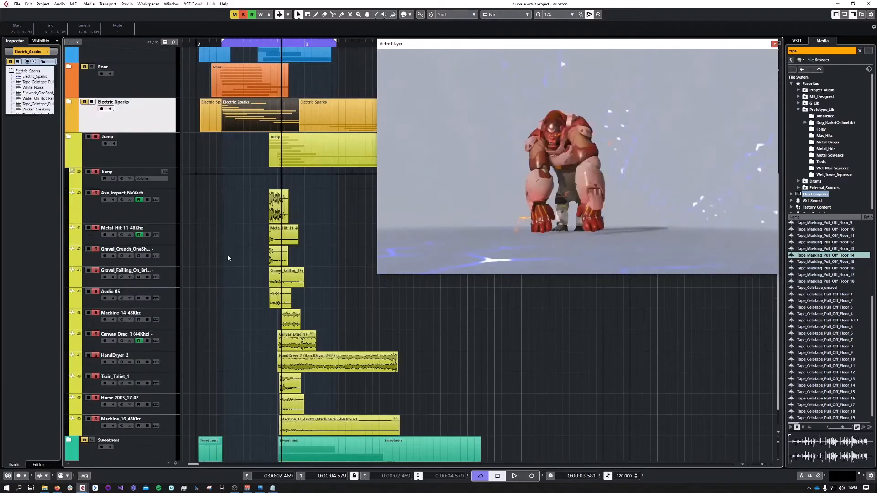
{"action": "scroll", "coordinate": [257, 251], "scroll_direction": "up", "scroll_amount": 2}
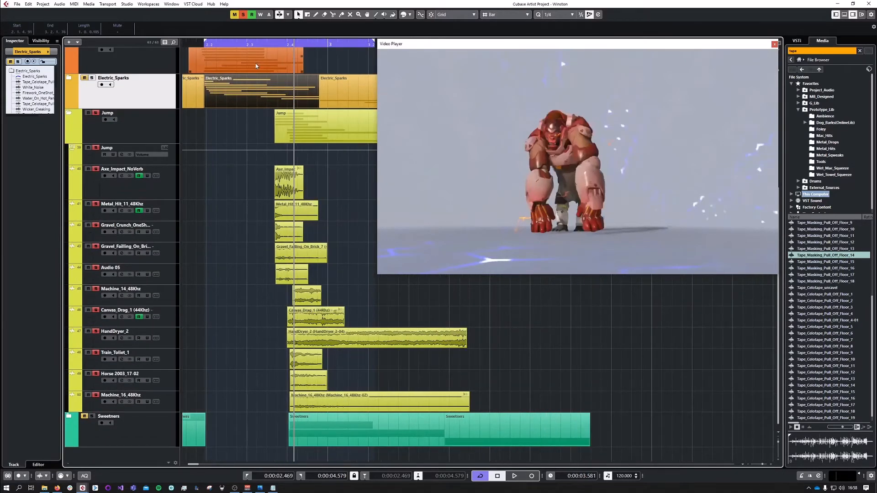
Loop playback over the Jump folder part, listen to the soloed layer against the video and stop
{"action": "left_click_drag", "start_coordinate": [268, 45], "coordinate": [266, 47]}
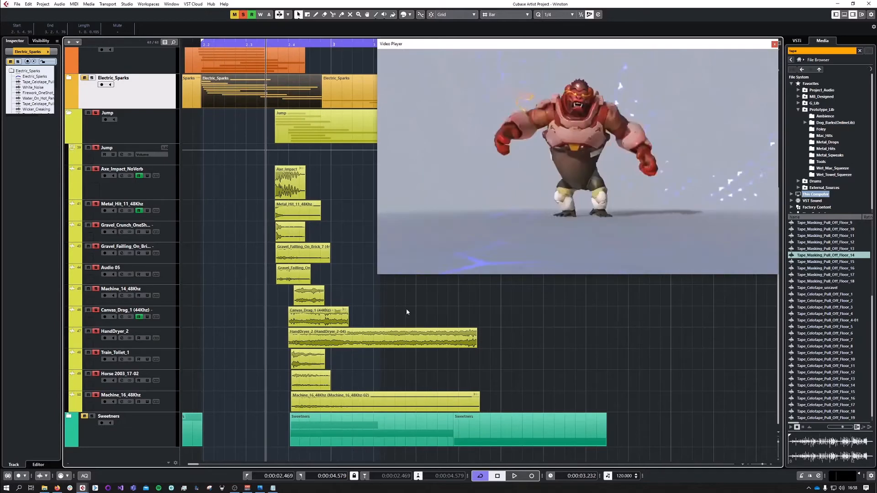
{"action": "left_click", "coordinate": [481, 478]}
{"action": "left_click", "coordinate": [295, 124]}
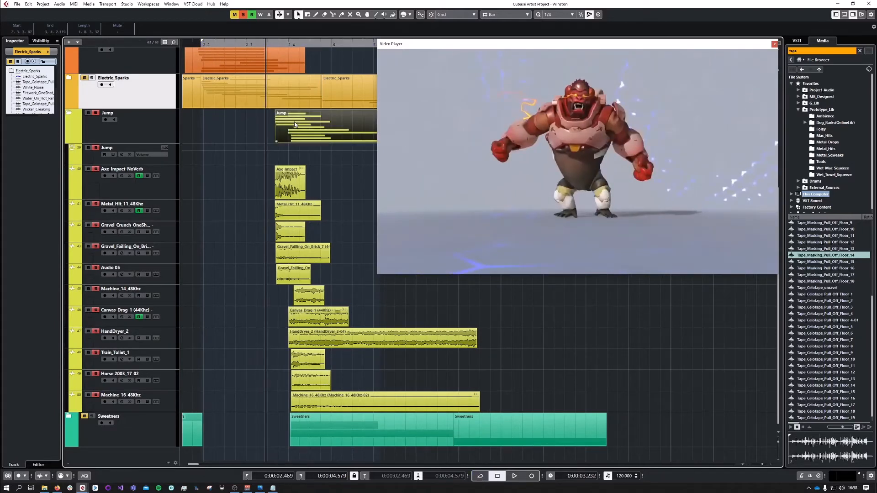
{"action": "key", "text": "shift+g"}
{"action": "scroll", "coordinate": [350, 229], "scroll_direction": "up", "scroll_amount": 3}
{"action": "scroll", "coordinate": [338, 230], "scroll_direction": "down", "scroll_amount": 1}
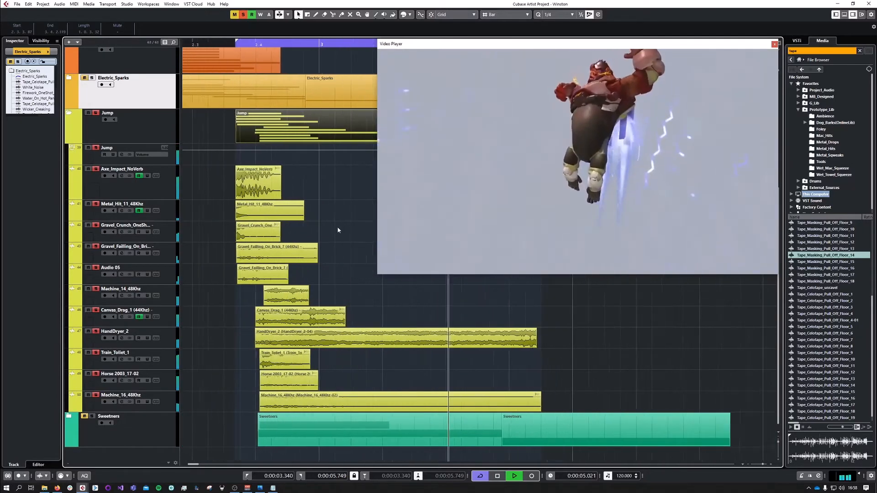
{"action": "scroll", "coordinate": [339, 230], "scroll_direction": "down", "scroll_amount": 2}
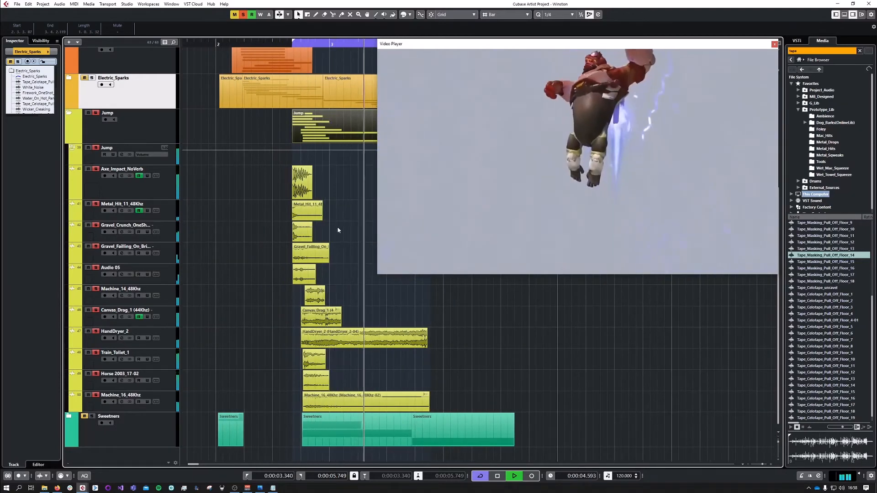
{"action": "key", "text": "space"}
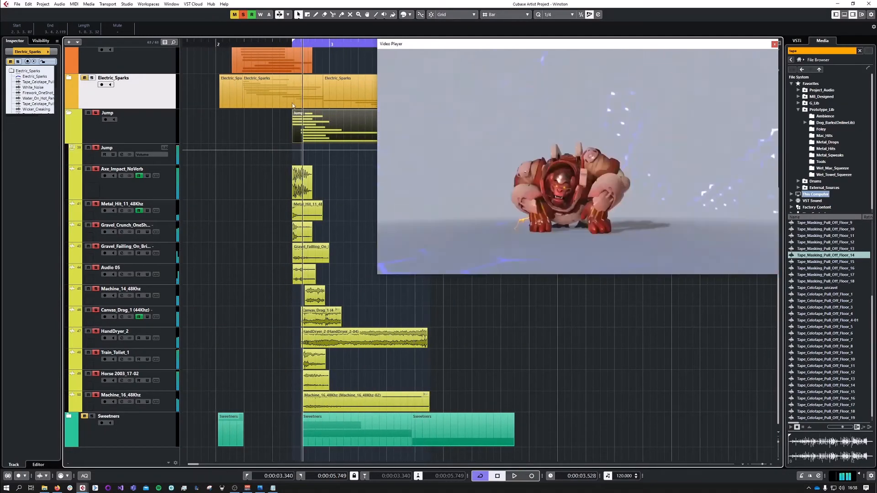
Place the cursor just before the Jump part, set the loop range to the Axe_Impact_NoVerb clip and play it
{"action": "scroll", "coordinate": [299, 47], "scroll_direction": "up", "scroll_amount": 2}
{"action": "left_click", "coordinate": [291, 48]}
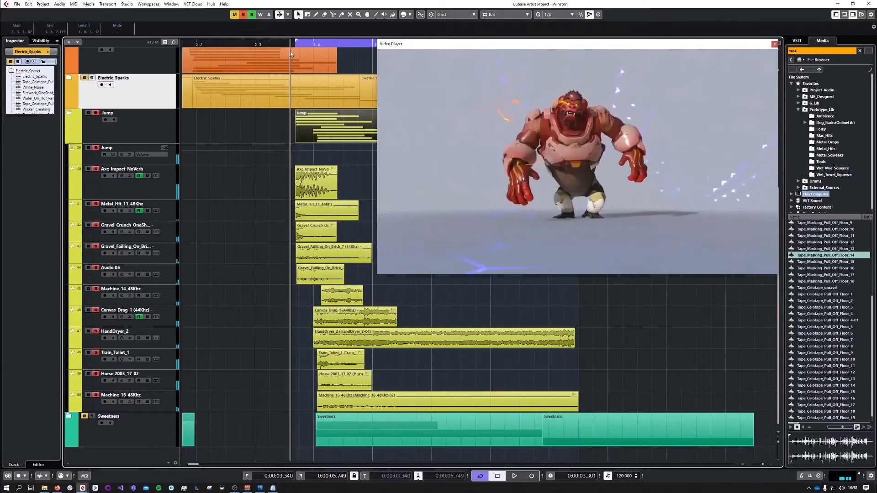
{"action": "left_click_drag", "start_coordinate": [291, 51], "coordinate": [295, 53]}
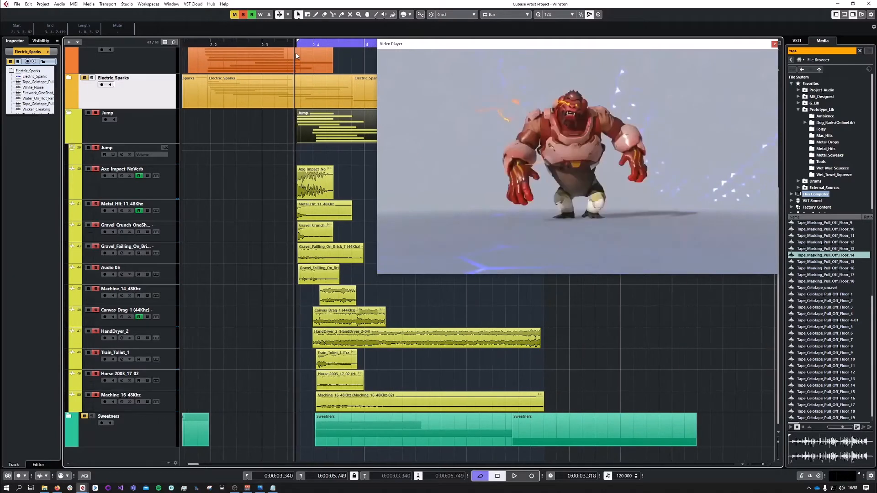
{"action": "left_click", "coordinate": [89, 177]}
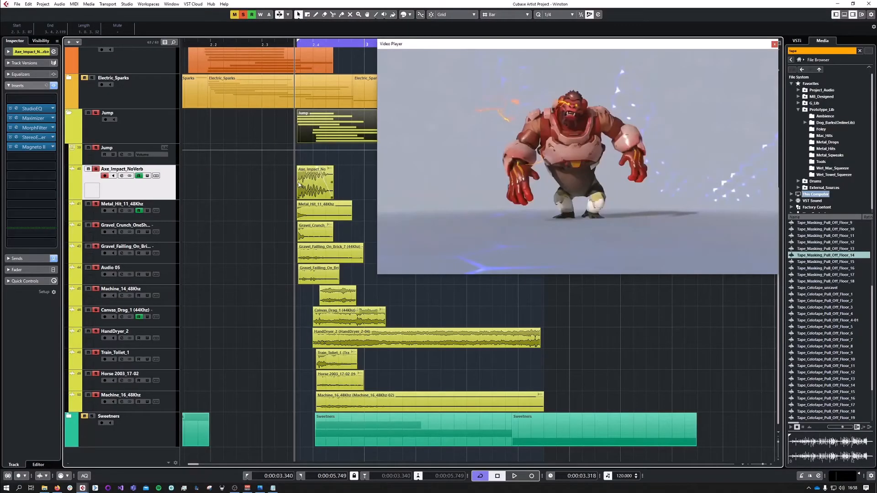
{"action": "left_click", "coordinate": [299, 184]}
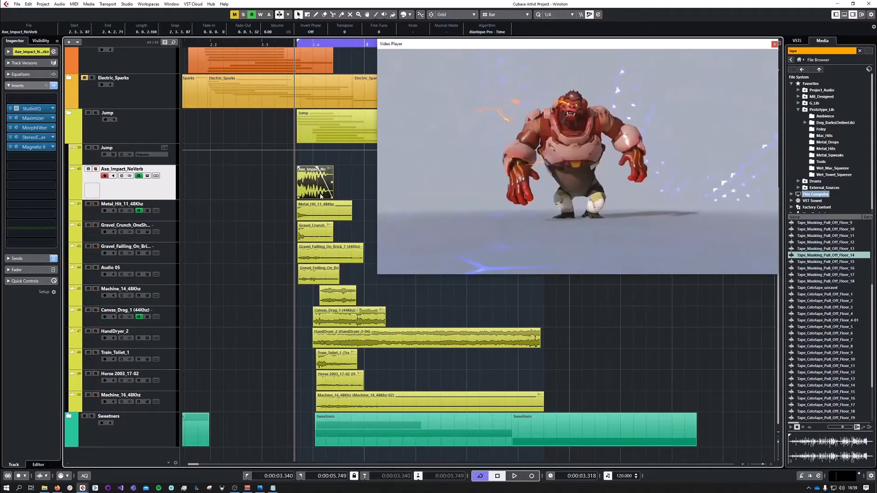
{"action": "key", "text": "p"}
{"action": "key", "text": "space"}
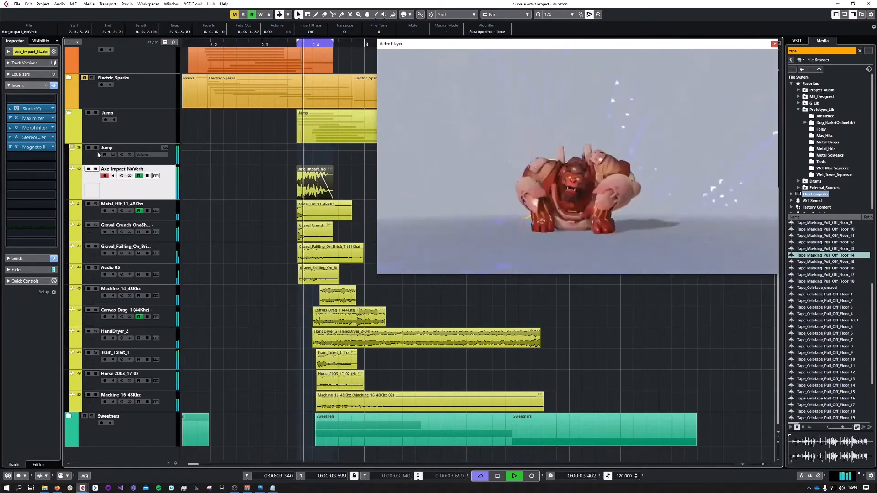
Solo the Axe_Impact_NoVerb track to hear it alone, stop playback and remove its solo
{"action": "left_click", "coordinate": [95, 169]}
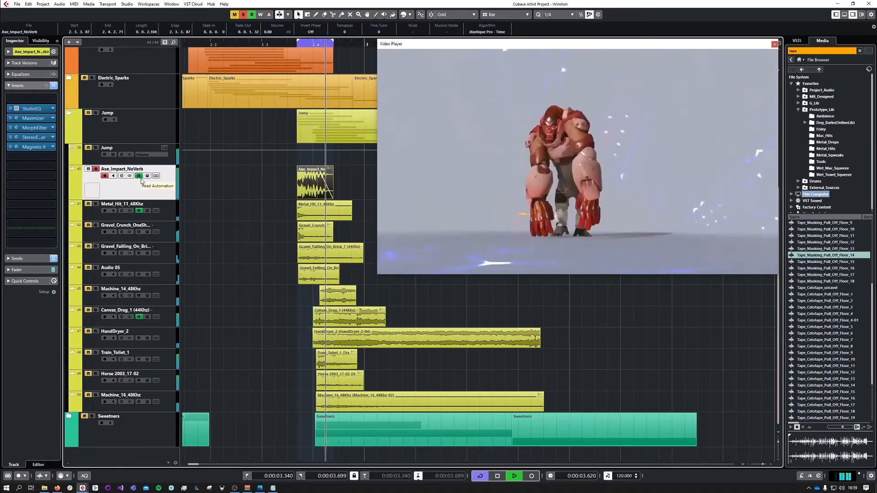
{"action": "key", "text": "space"}
{"action": "left_click", "coordinate": [95, 169]}
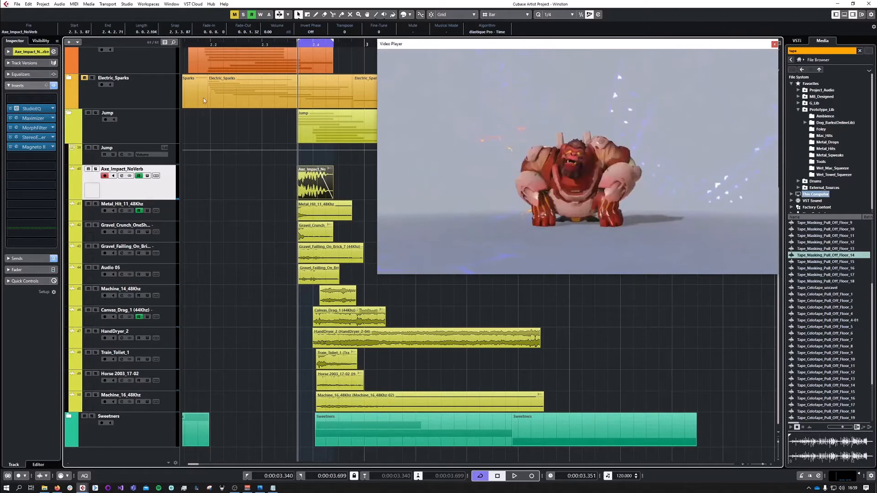
Select the Jump folder part and loop playback over its full length
{"action": "left_click", "coordinate": [481, 476]}
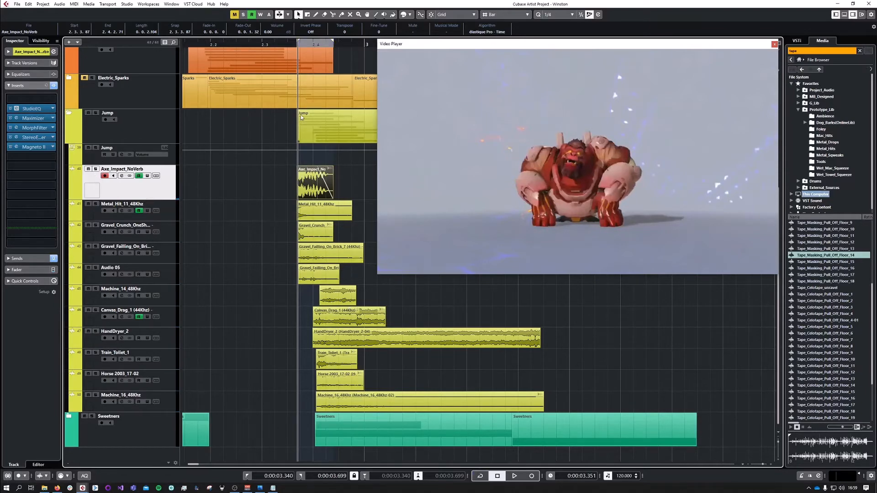
{"action": "left_click", "coordinate": [320, 125]}
{"action": "key", "text": "shift+g"}
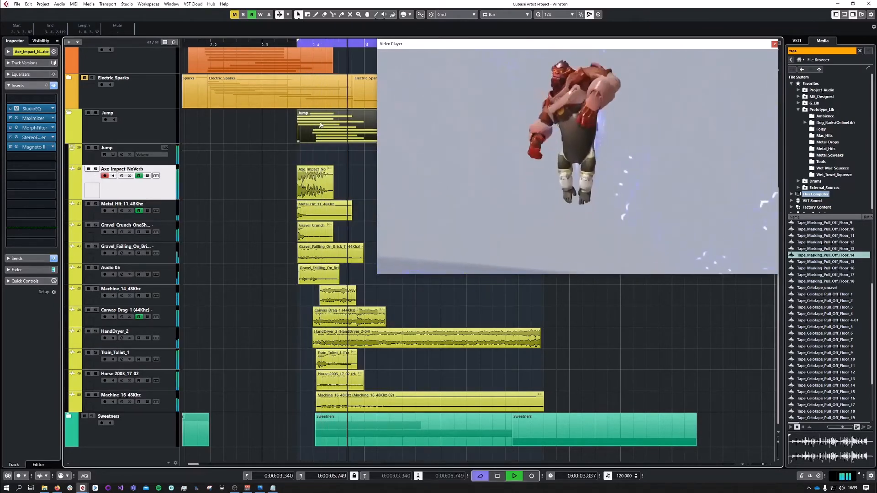
Solo the Metal_Hit_11_48Khz, gravel crunch, gravel falling and Audio 05 tracks together and select the gravel falling track
{"action": "left_click", "coordinate": [97, 204]}
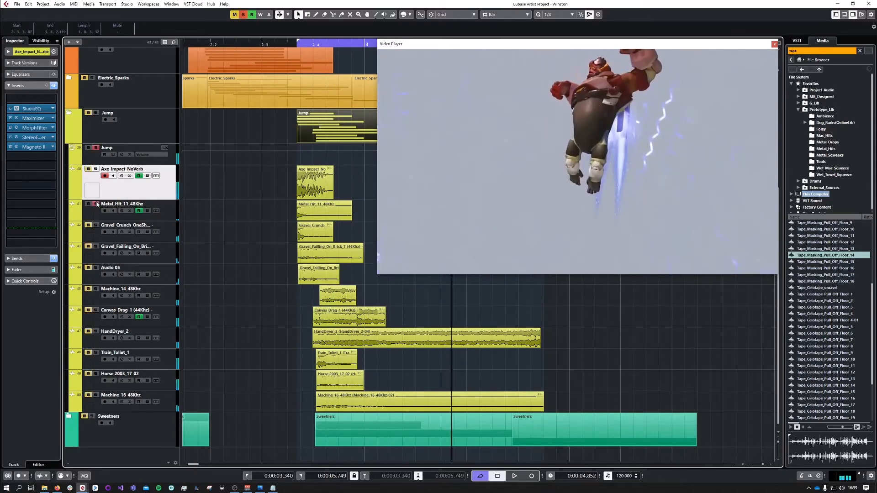
{"action": "left_click", "coordinate": [96, 246]}
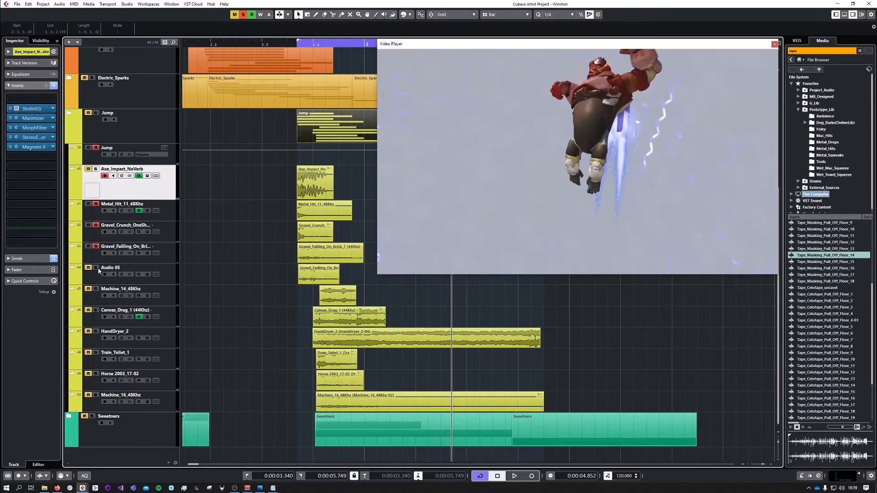
{"action": "left_click", "coordinate": [53, 259]}
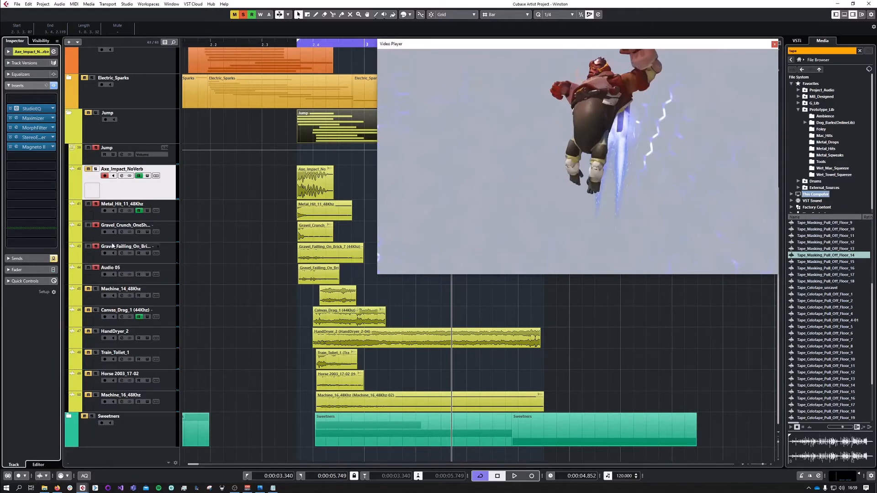
{"action": "left_click", "coordinate": [171, 247]}
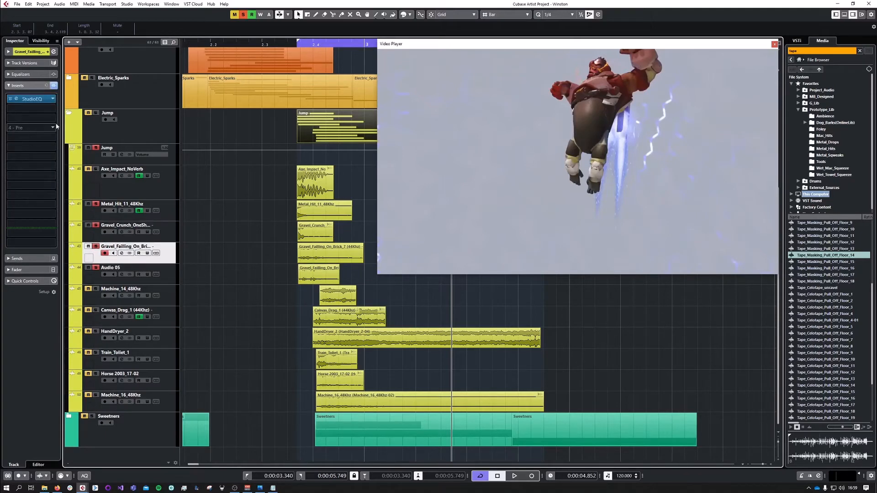
Listen to the soloed impact tracks from just before the Jump part, stop playback and clear their solos
{"action": "left_click", "coordinate": [294, 45]}
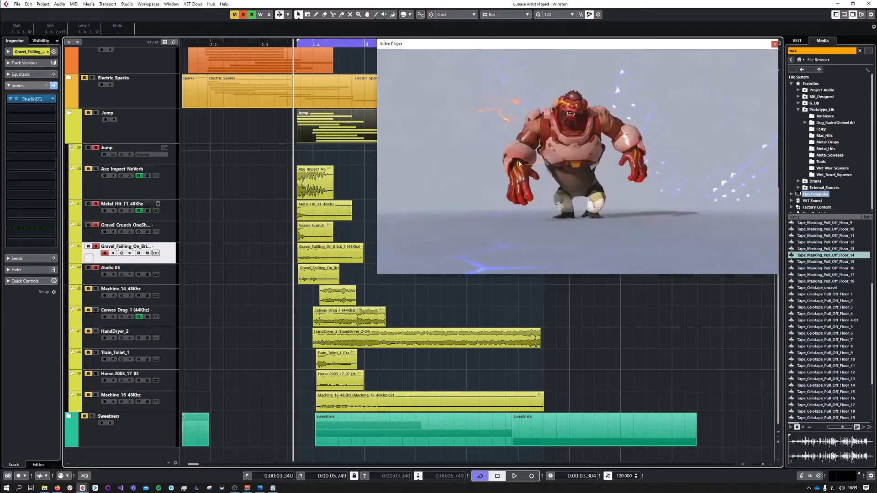
{"action": "key", "text": "space"}
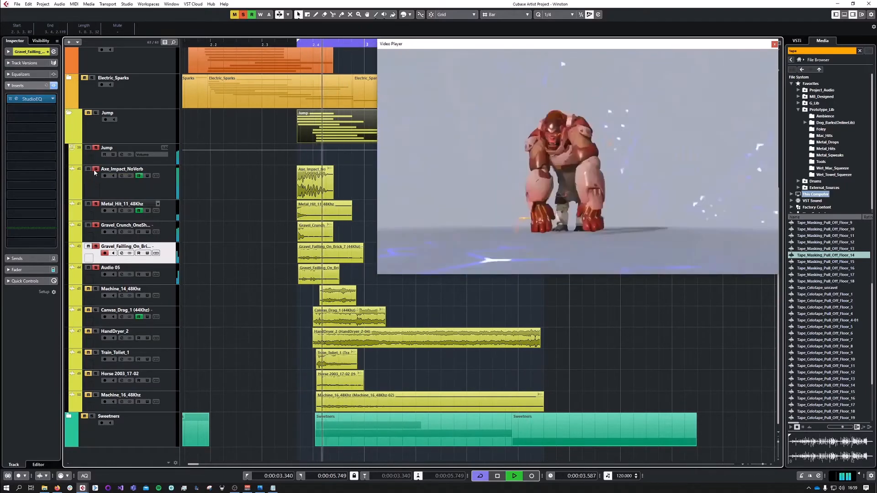
{"action": "key", "text": "space"}
{"action": "left_click", "coordinate": [96, 148]}
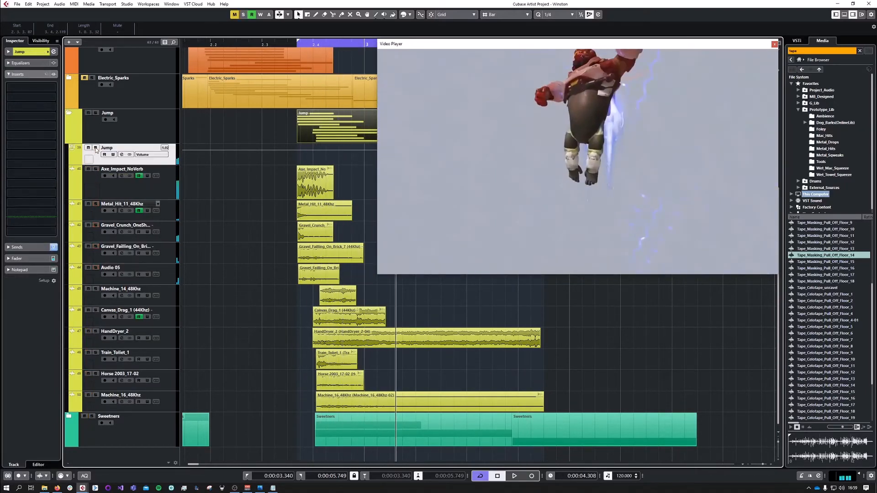
Solo the Machine_14_48Khz track and play it from near the start of the Jump part
{"action": "left_click", "coordinate": [96, 289]}
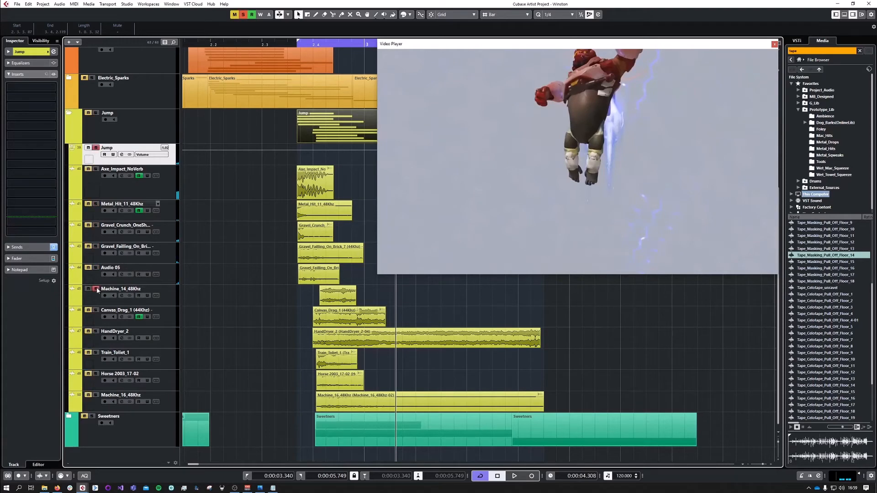
{"action": "left_click", "coordinate": [303, 43]}
{"action": "left_click_drag", "start_coordinate": [302, 43], "coordinate": [302, 45]}
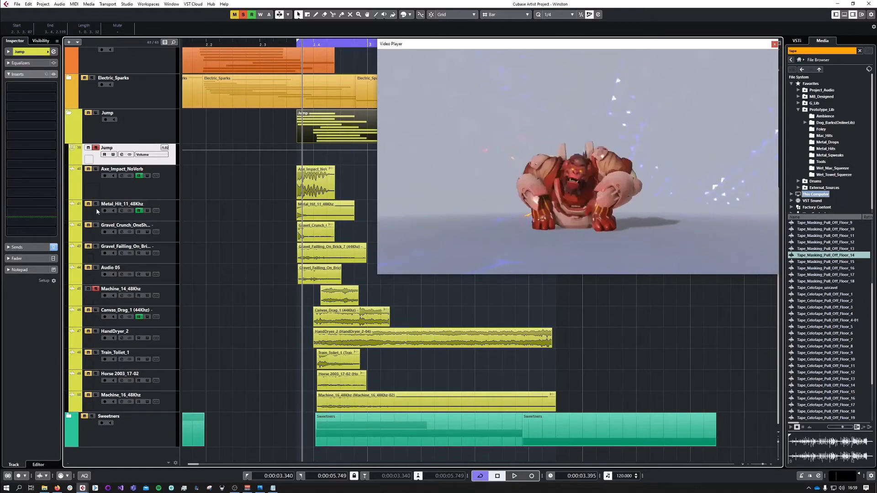
{"action": "key", "text": "space"}
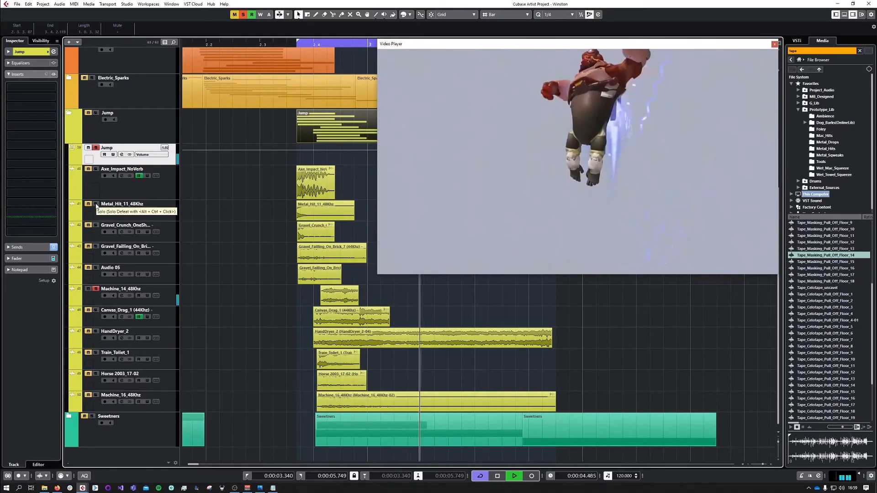
Add the metal hit, gravel crunch, gravel falling and Audio 05 tracks to the solo alongside Machine_14_48Khz
{"action": "left_click", "coordinate": [96, 204]}
{"action": "left_click", "coordinate": [96, 226]}
{"action": "left_click", "coordinate": [96, 247]}
{"action": "left_click", "coordinate": [98, 262]}
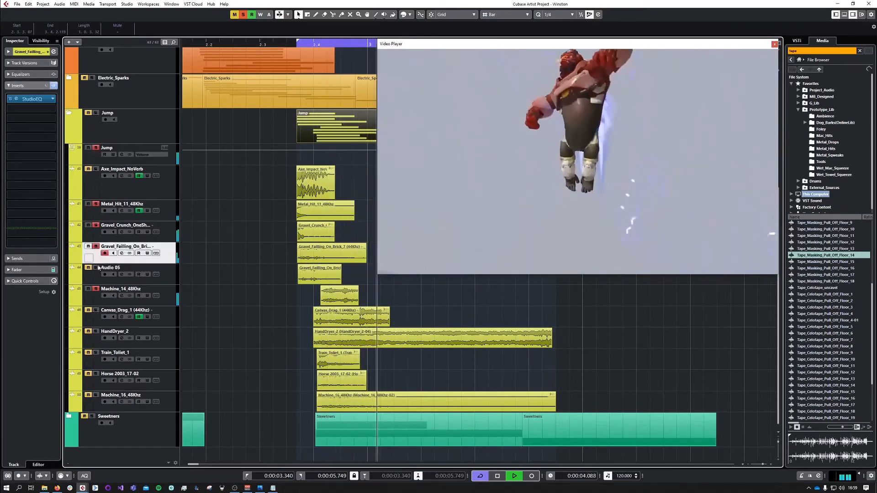
{"action": "left_click", "coordinate": [96, 268]}
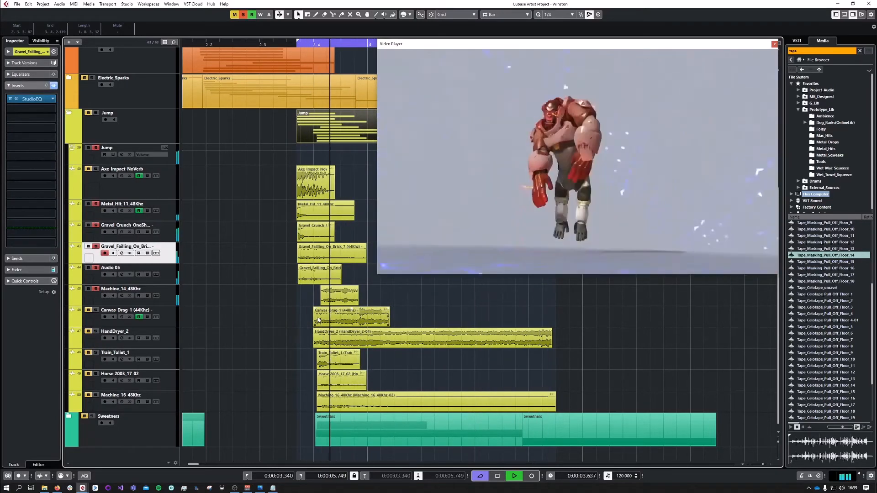
Solo the Canvas_Drag_1 track in place of the others, select its clip and inspect its volume automation
{"action": "left_click", "coordinate": [351, 296]}
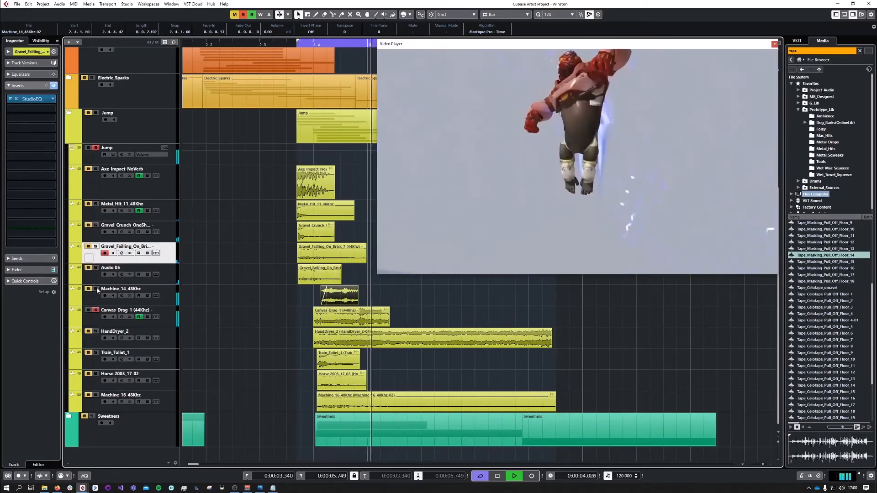
{"action": "left_click", "coordinate": [223, 316]}
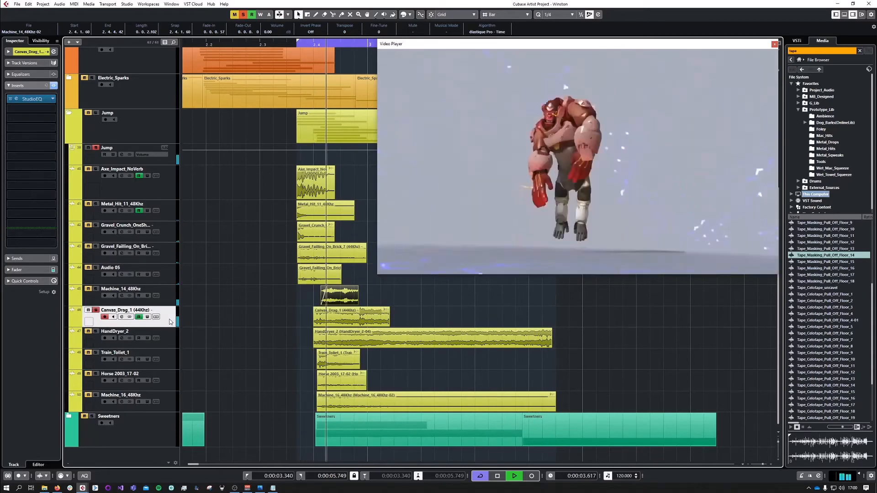
{"action": "left_click", "coordinate": [338, 318]}
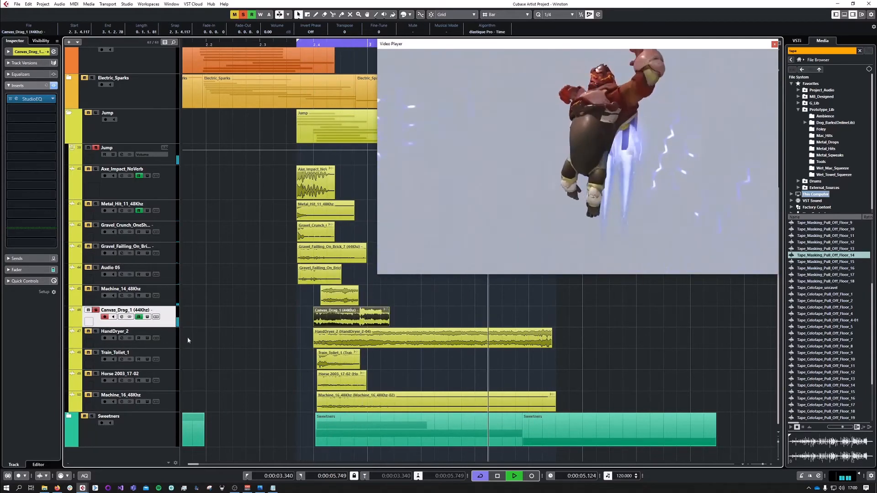
{"action": "left_click", "coordinate": [73, 325]}
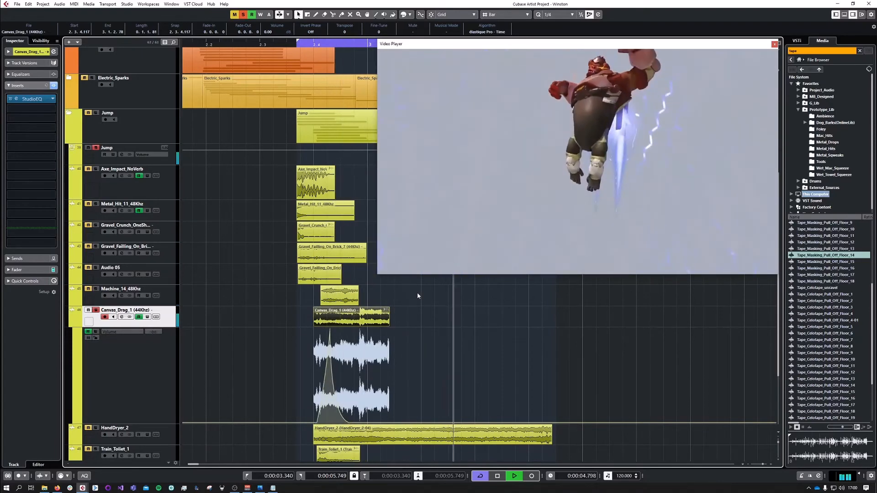
{"action": "left_click", "coordinate": [73, 325]}
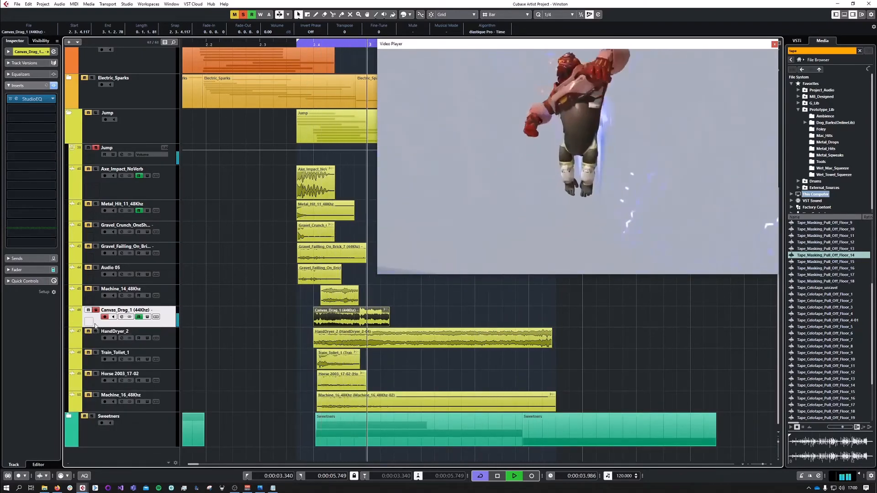
Solo the HandDryer_2 track in place of Canvas_Drag_1, select its clip and stop playback
{"action": "left_click", "coordinate": [96, 310]}
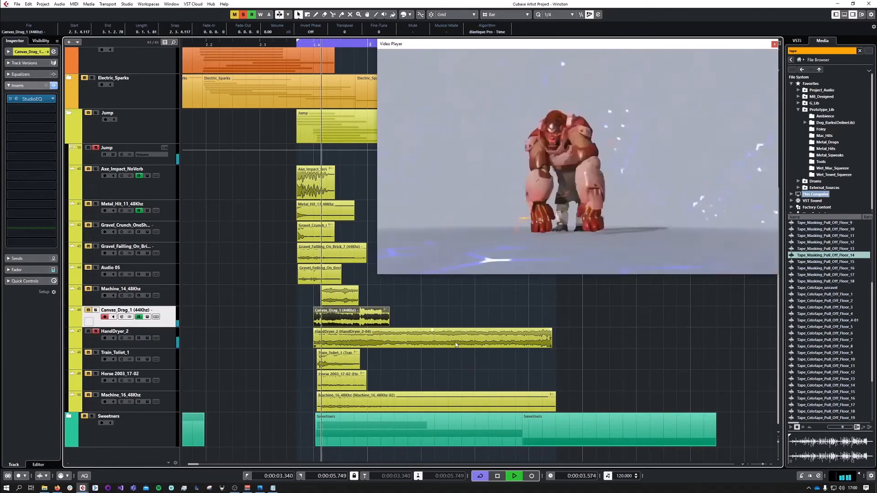
{"action": "scroll", "coordinate": [456, 332], "scroll_direction": "down", "scroll_amount": 3}
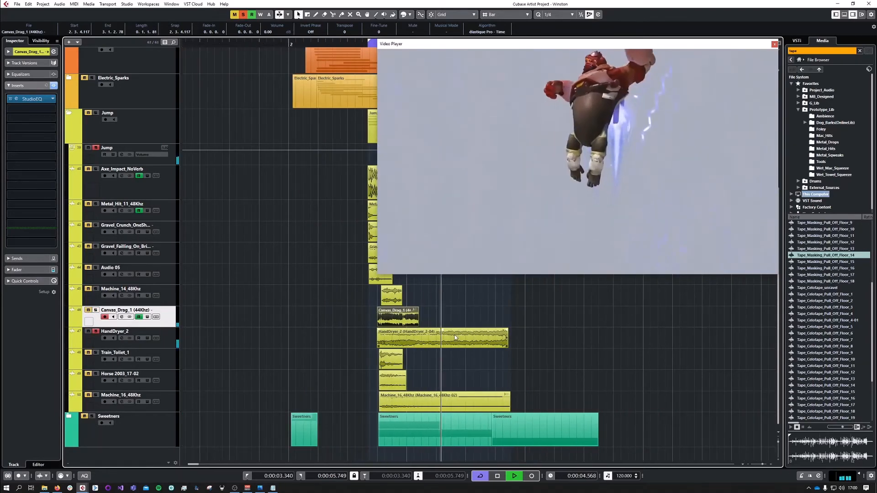
{"action": "left_click", "coordinate": [409, 337]}
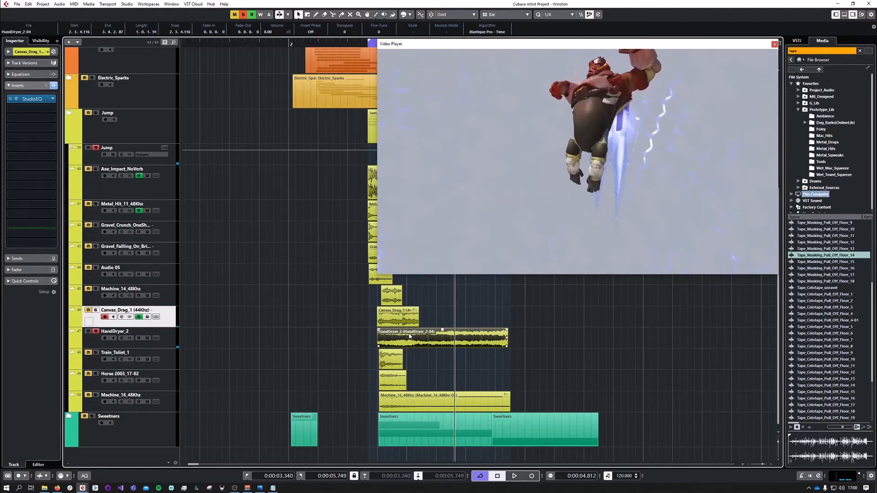
Search the file browser for handdryer and audition the original HandDryer_2 recording from further into its waveform
{"action": "double_click", "coordinate": [829, 51]}
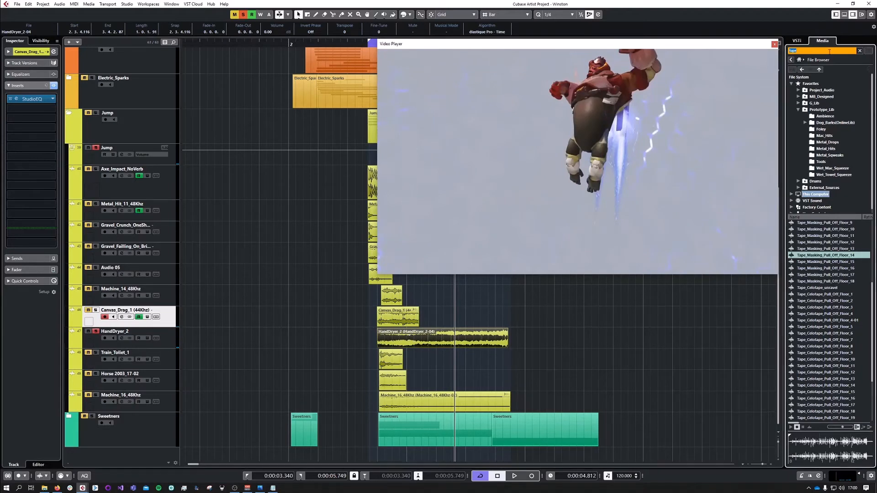
{"action": "type", "text": "handdryer"}
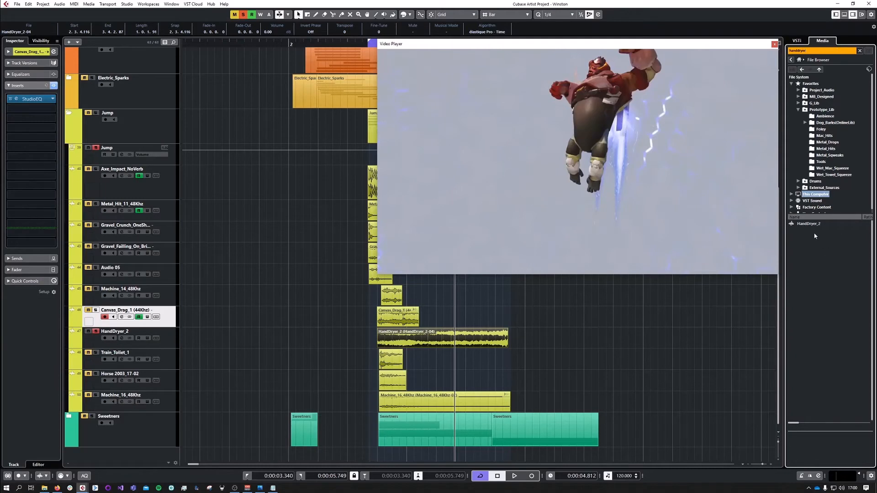
{"action": "left_click", "coordinate": [811, 223]}
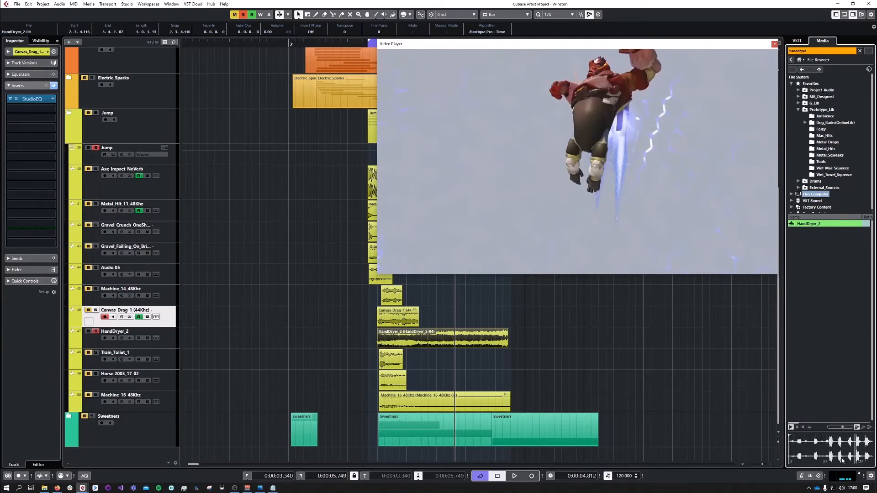
{"action": "left_click", "coordinate": [840, 459]}
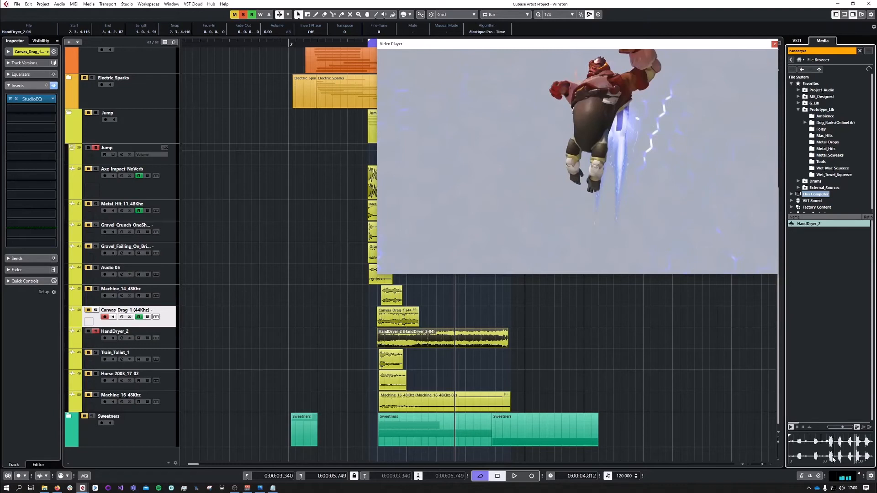
Enable the Chopper insert on the HandDryer_2 track and open its StudioEQ, placing the window beside the video
{"action": "left_click", "coordinate": [165, 344]}
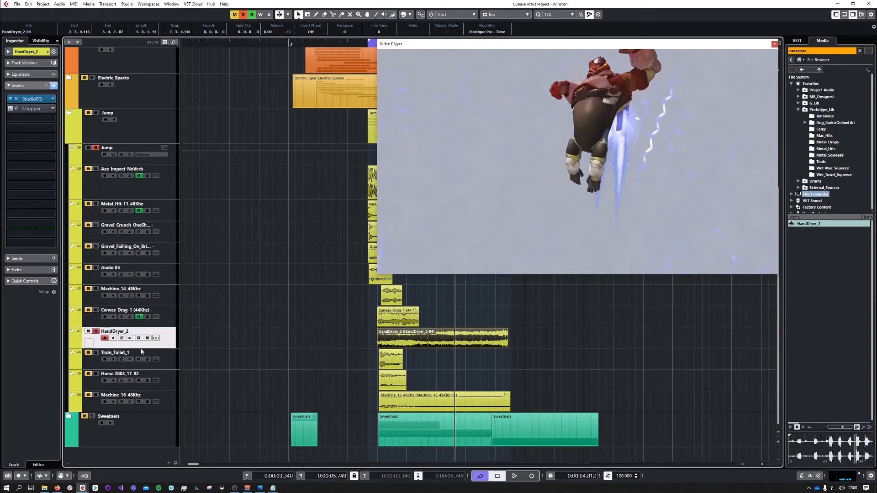
{"action": "left_click", "coordinate": [16, 109]}
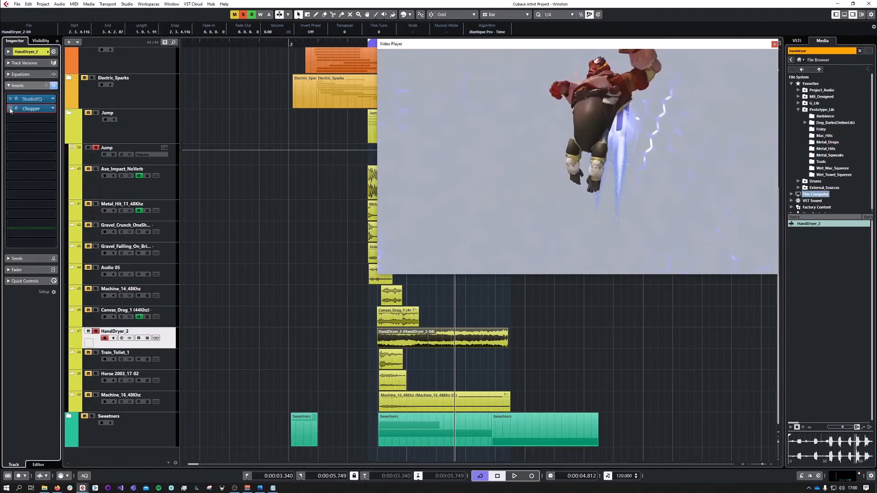
{"action": "left_click", "coordinate": [33, 100]}
{"action": "left_click_drag", "start_coordinate": [284, 228], "coordinate": [148, 203]}
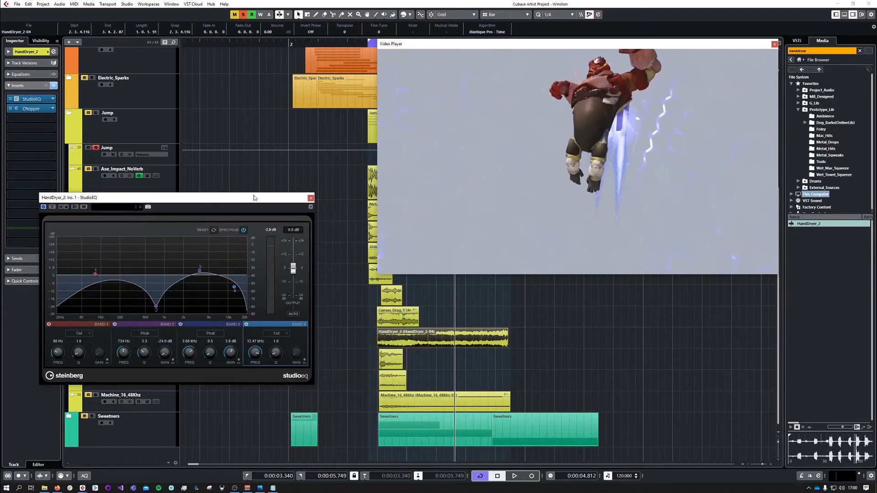
{"action": "left_click_drag", "start_coordinate": [254, 198], "coordinate": [297, 60]}
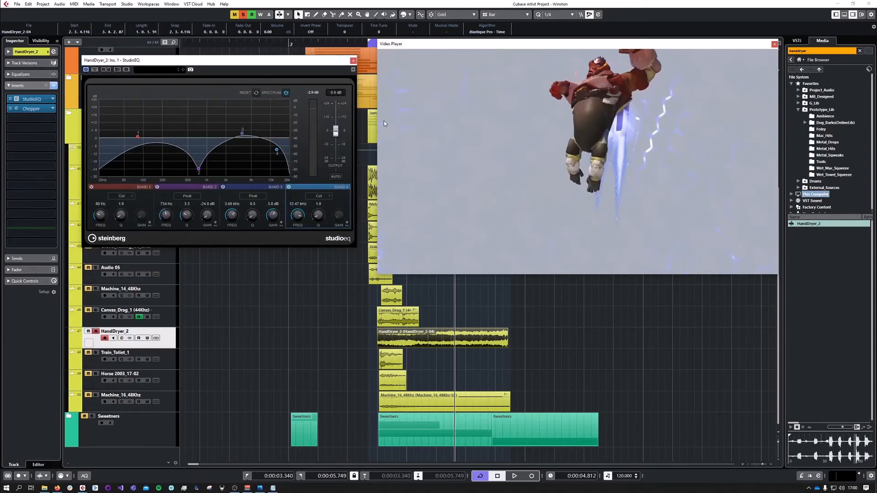
Play the hand dryer while sweeping the EQ's band 1 low cut up to about 2 kHz and back below 100 Hz
{"action": "key", "text": "space"}
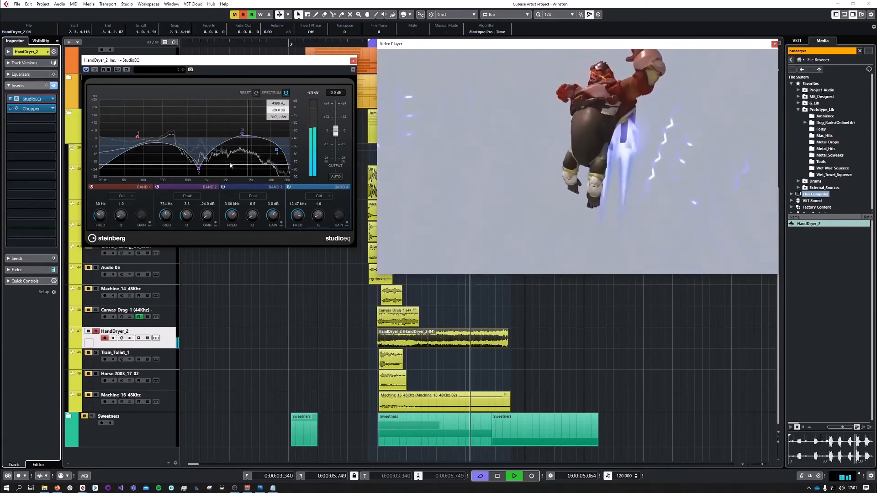
{"action": "left_click_drag", "start_coordinate": [138, 137], "coordinate": [227, 193]}
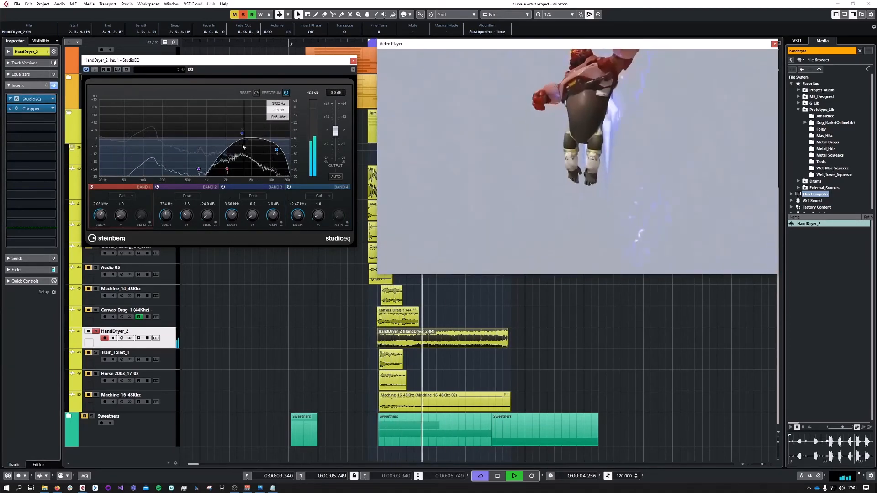
{"action": "left_click_drag", "start_coordinate": [228, 169], "coordinate": [132, 139]}
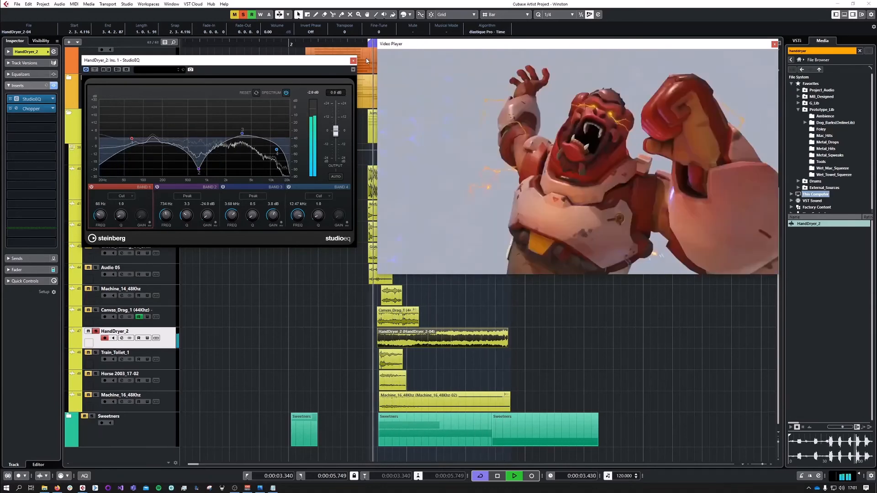
Close the StudioEQ and compare the playing hand dryer with its Chopper insert bypassed and re-enabled
{"action": "left_click", "coordinate": [353, 60]}
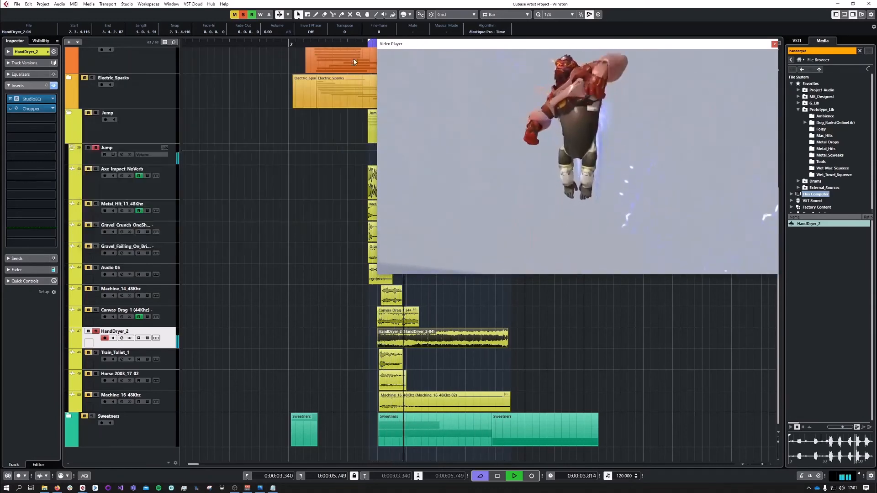
{"action": "left_click", "coordinate": [11, 110]}
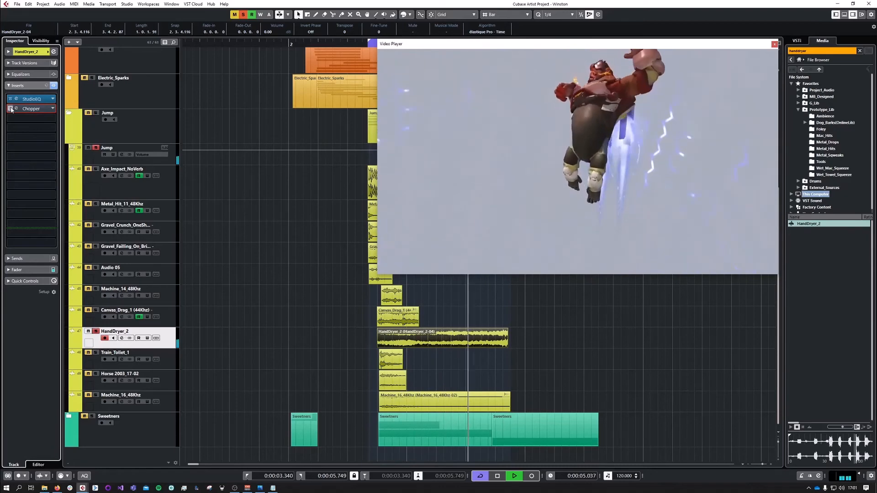
{"action": "left_click", "coordinate": [11, 109]}
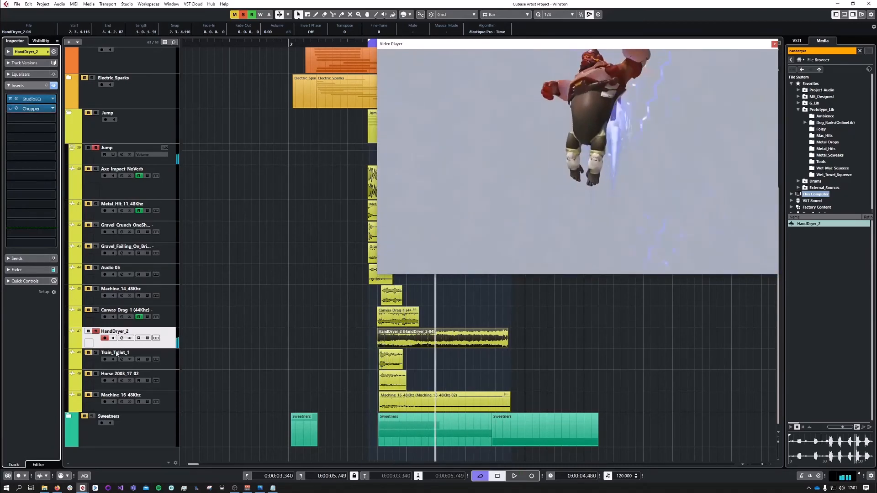
Solo the Train_Toilet_1 track in place of HandDryer_2 and audition it from the start of the jump
{"action": "left_click", "coordinate": [97, 353]}
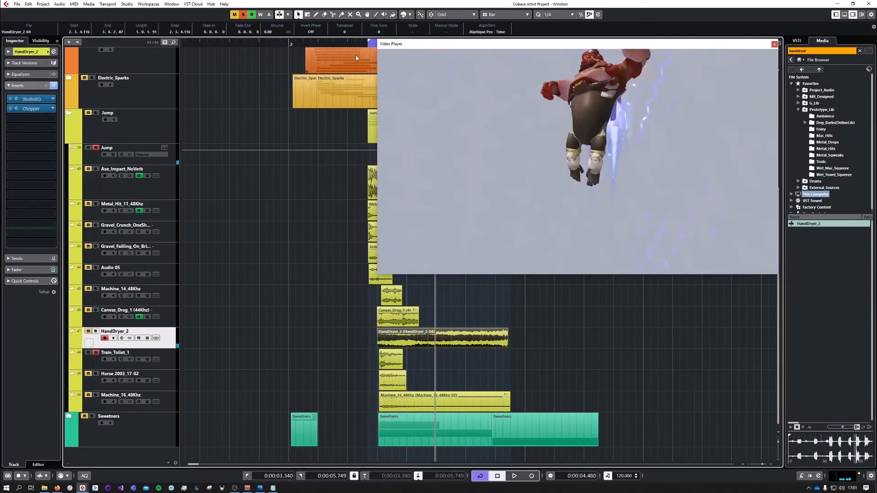
{"action": "left_click_drag", "start_coordinate": [367, 44], "coordinate": [367, 48]}
{"action": "key", "text": "space"}
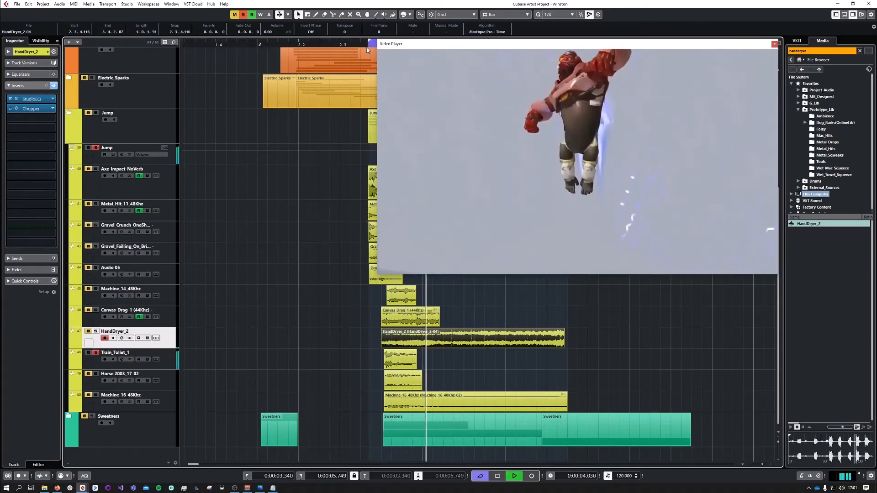
{"action": "key", "text": "space"}
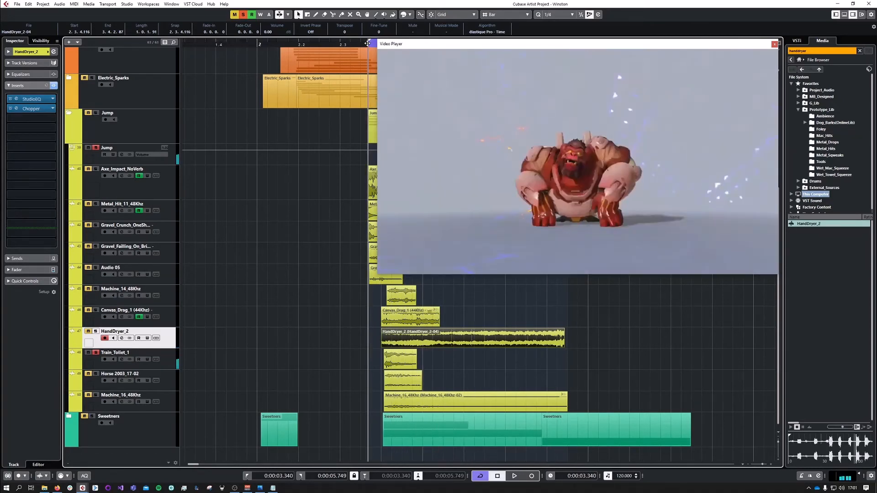
Solo and select the Horse 2003_17-02 track in place of Train_Toilet_1 and audition it against the video
{"action": "left_click", "coordinate": [96, 374]}
{"action": "scroll", "coordinate": [101, 148], "scroll_direction": "up", "scroll_amount": 5}
{"action": "scroll", "coordinate": [161, 286], "scroll_direction": "down", "scroll_amount": 5}
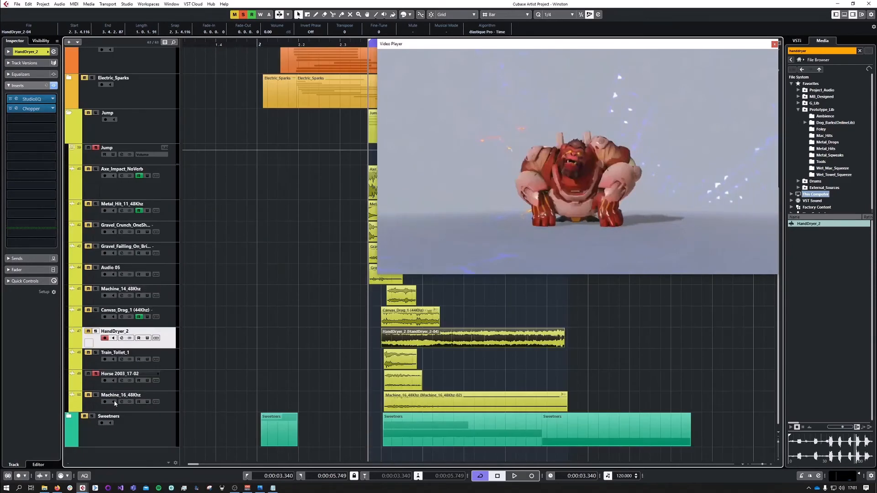
{"action": "left_click", "coordinate": [177, 381]}
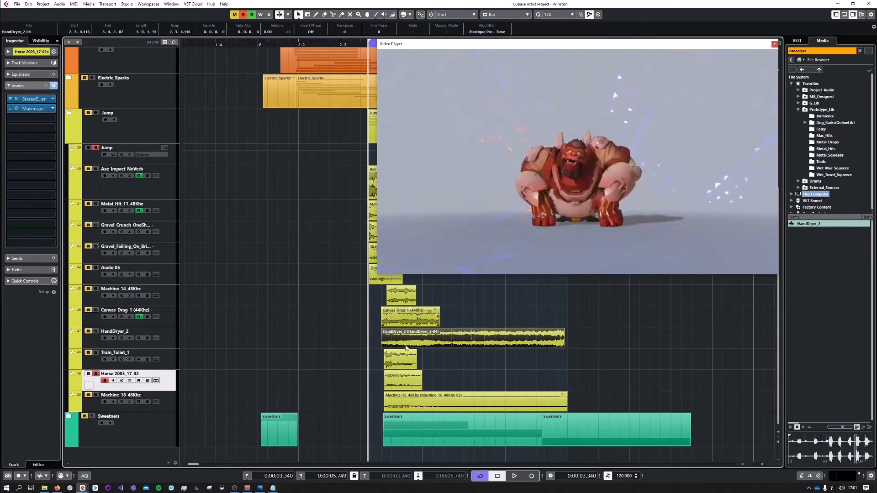
{"action": "key", "text": "space"}
{"action": "key", "text": "space"}
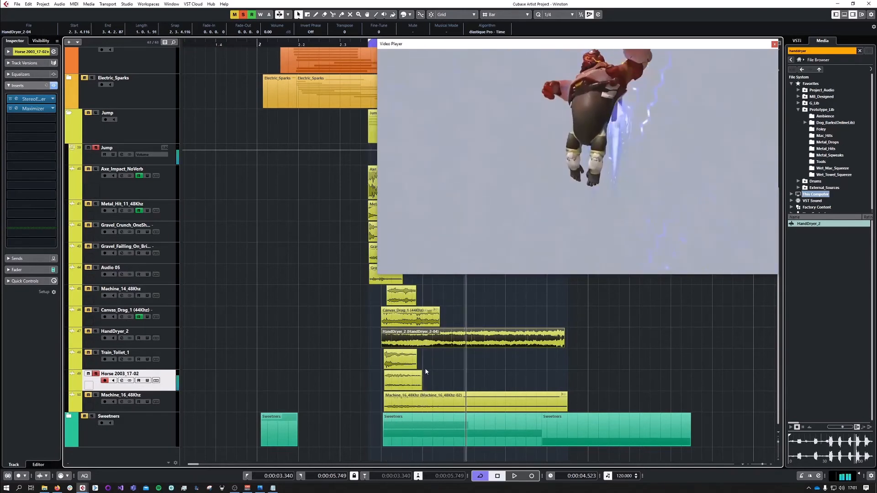
Solo the whole Jump folder, play the combined layer against the video, and clear the solo
{"action": "left_click", "coordinate": [95, 114]}
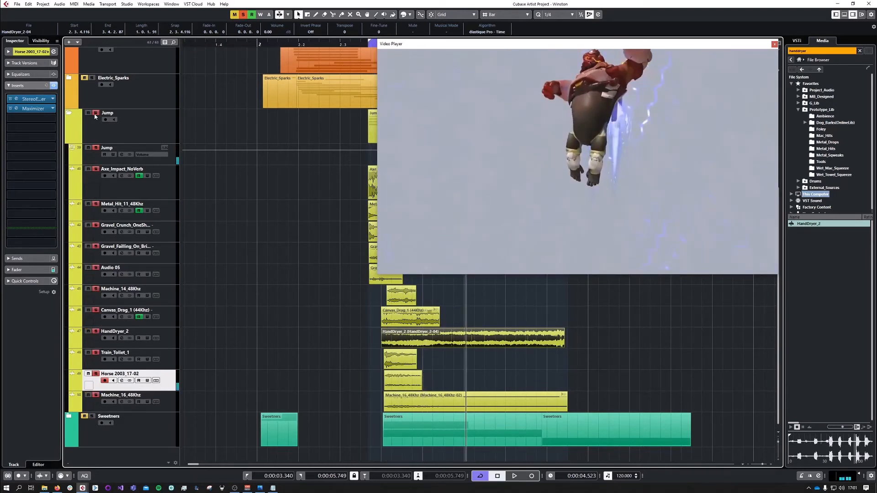
{"action": "key", "text": "space"}
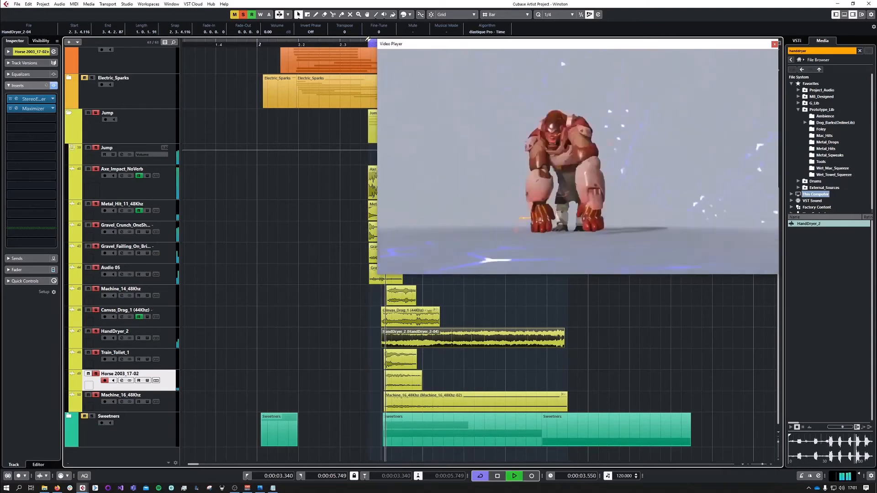
{"action": "key", "text": "space"}
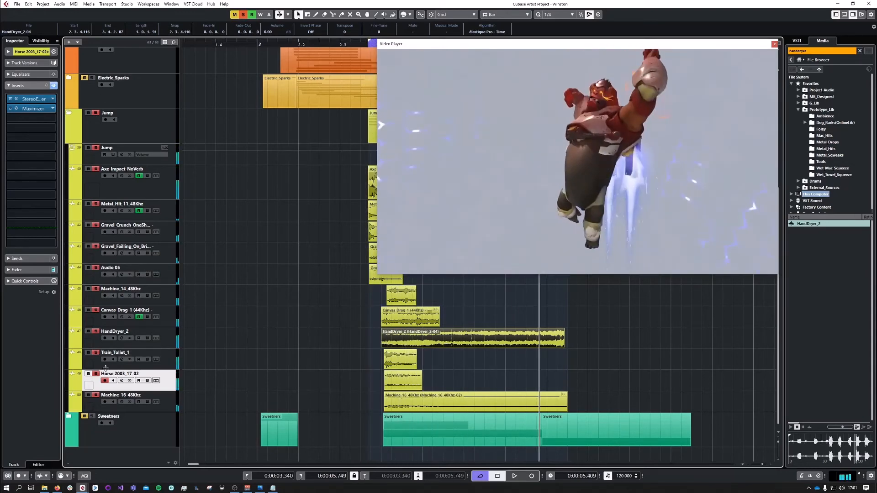
{"action": "left_click", "coordinate": [94, 114]}
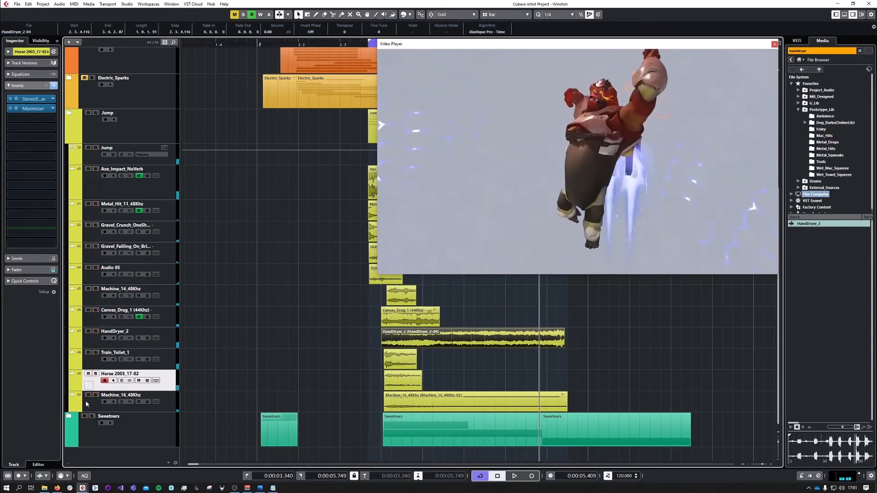
Solo and select the Machine_16_48Khz track and audition it against the jump video
{"action": "left_click", "coordinate": [96, 396]}
{"action": "key", "text": "space"}
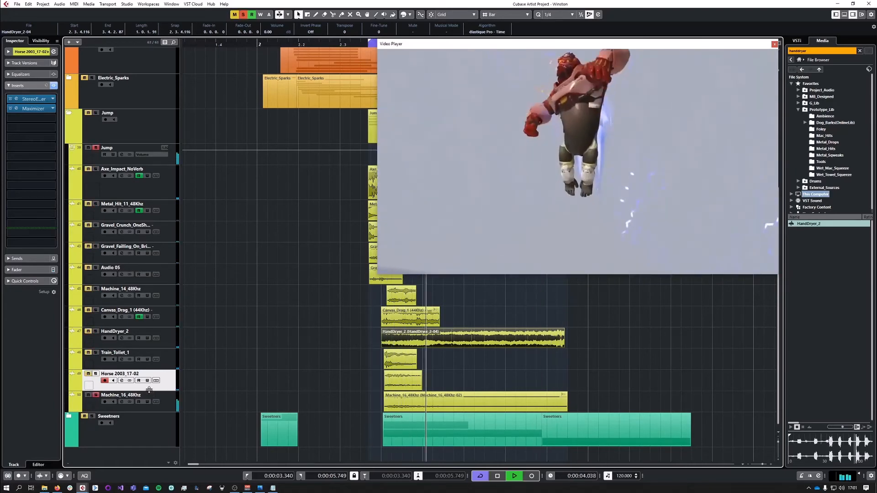
{"action": "left_click", "coordinate": [148, 396]}
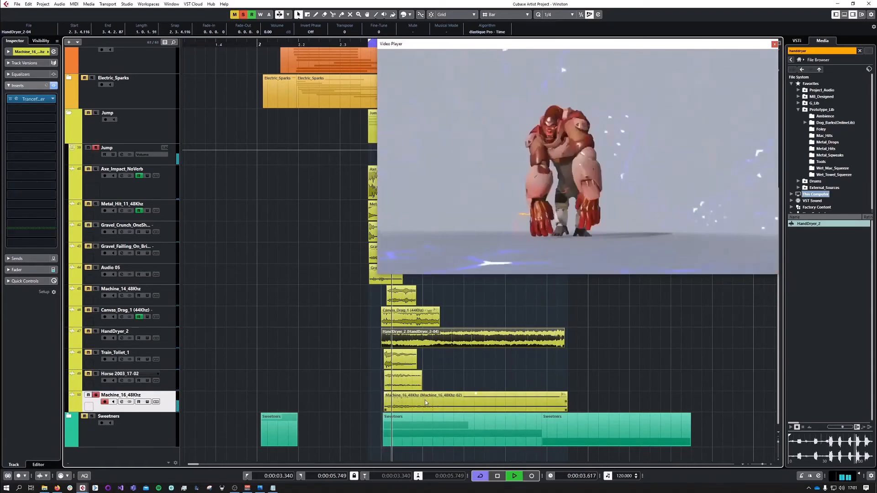
{"action": "key", "text": "space"}
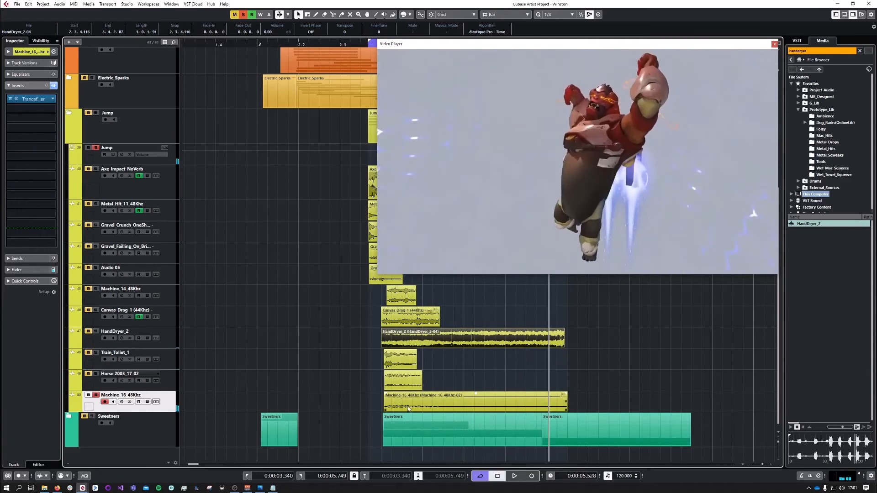
Open the Tranceformer insert on the Machine_16_48Khz track, play the track with the effect, and close the plug-in window
{"action": "left_click", "coordinate": [407, 408]}
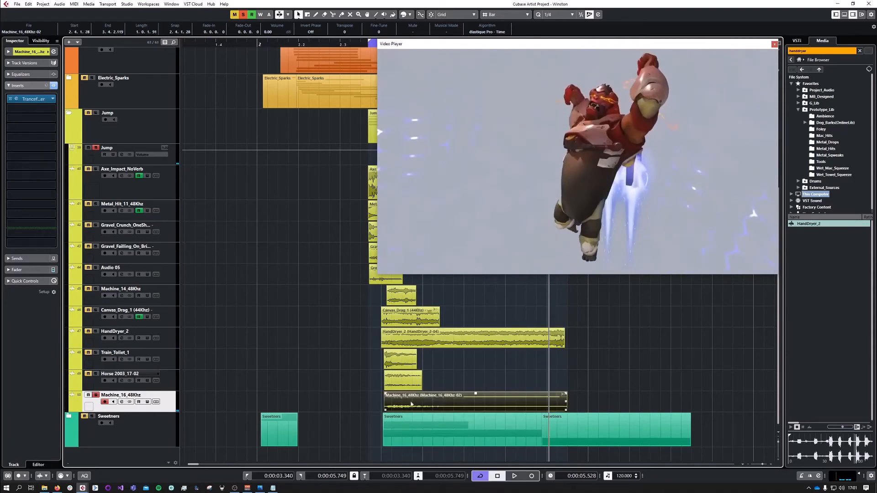
{"action": "left_click", "coordinate": [32, 99]}
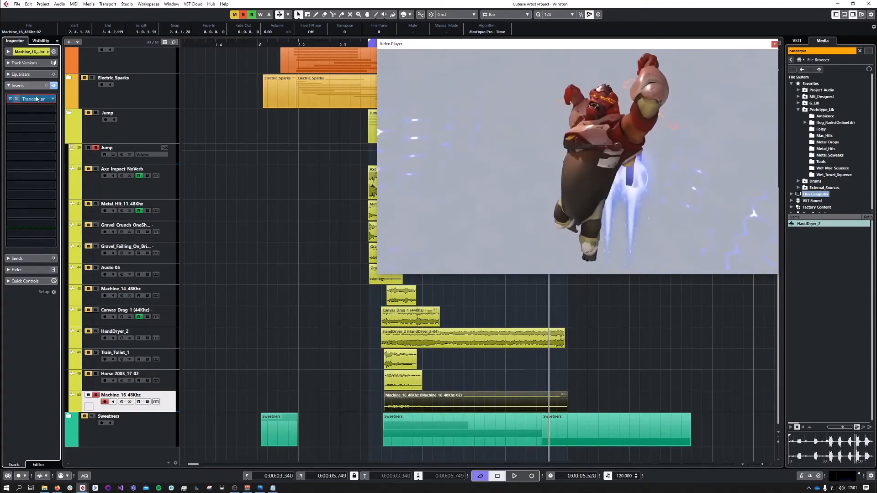
{"action": "left_click_drag", "start_coordinate": [394, 166], "coordinate": [178, 106]}
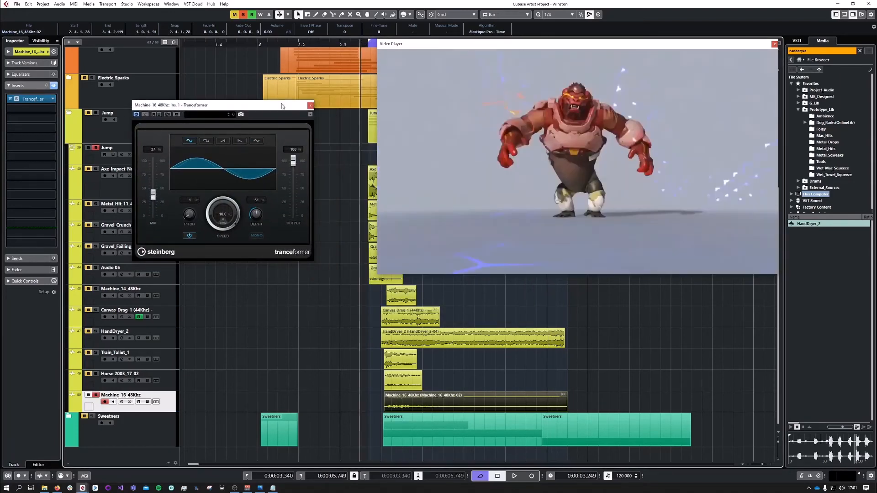
{"action": "key", "text": "space"}
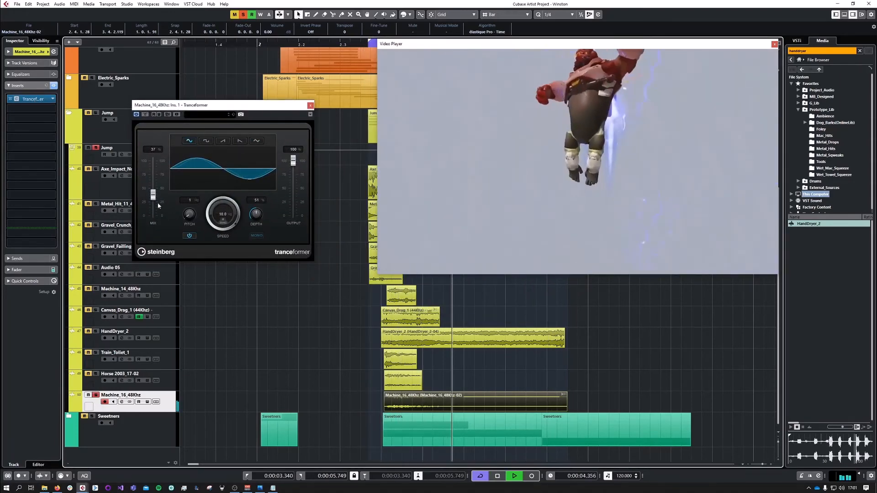
{"action": "key", "text": "space"}
{"action": "left_click", "coordinate": [310, 106]}
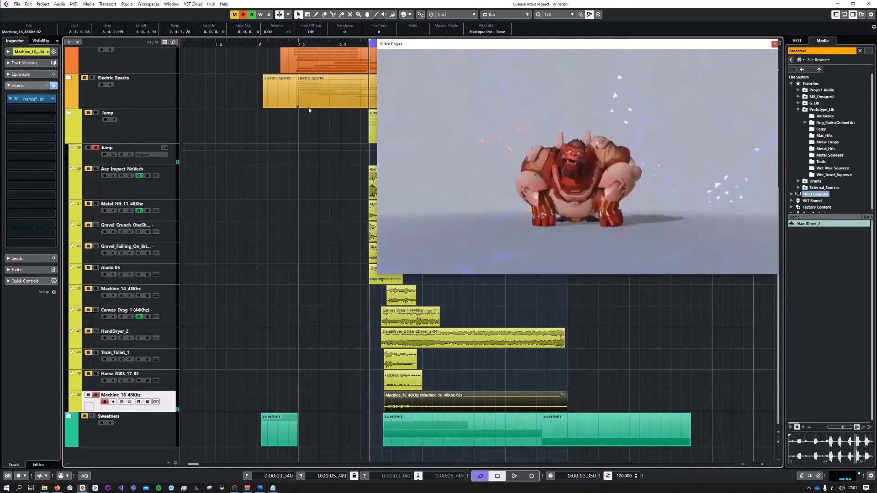
Clear the Machine_16_48Khz solo, then mute and collapse the Jump folder
{"action": "left_click", "coordinate": [96, 395]}
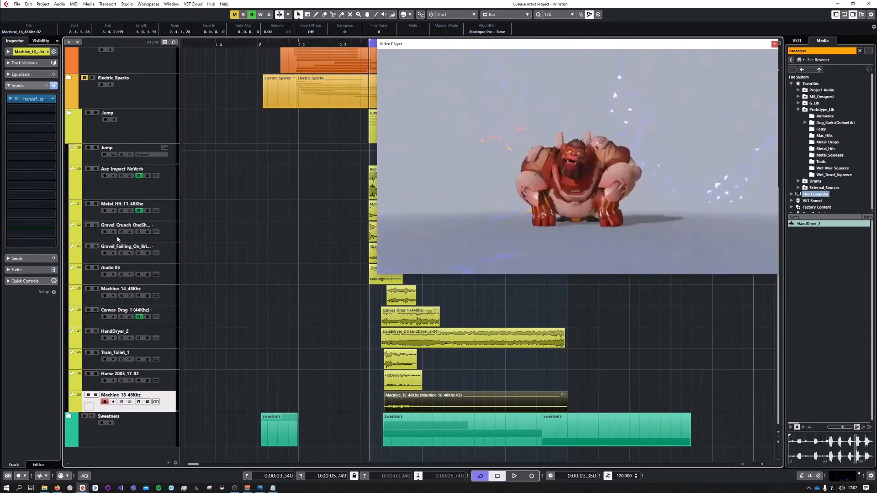
{"action": "left_click", "coordinate": [88, 113]}
{"action": "left_click", "coordinate": [71, 114]}
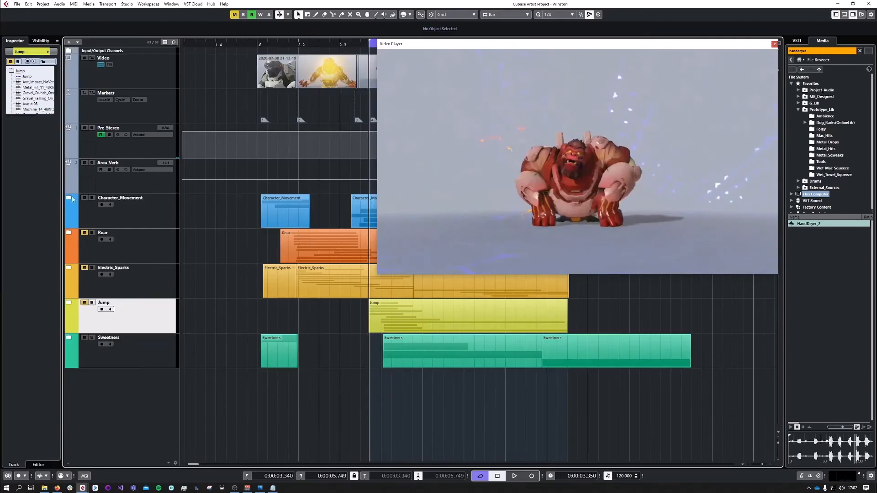
Expand the Sweetners folder so all its tracks and clips fit in the project window
{"action": "left_click", "coordinate": [69, 338]}
{"action": "scroll", "coordinate": [169, 329], "scroll_direction": "down", "scroll_amount": 2}
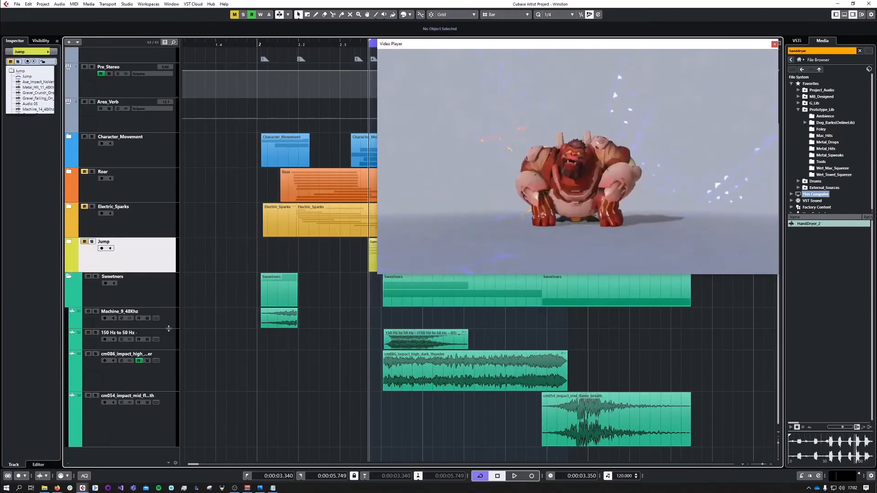
{"action": "scroll", "coordinate": [353, 359], "scroll_direction": "down", "scroll_amount": 1, "text": "ctrl"}
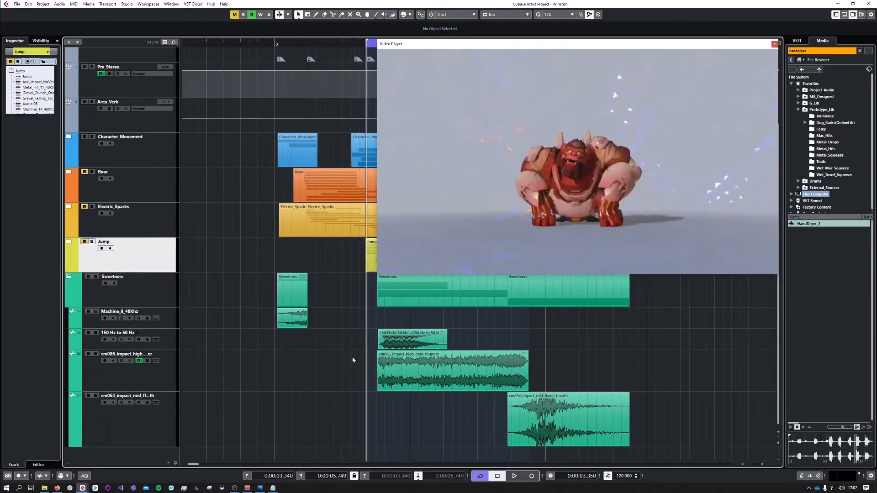
{"action": "scroll", "coordinate": [353, 359], "scroll_direction": "down", "scroll_amount": 1}
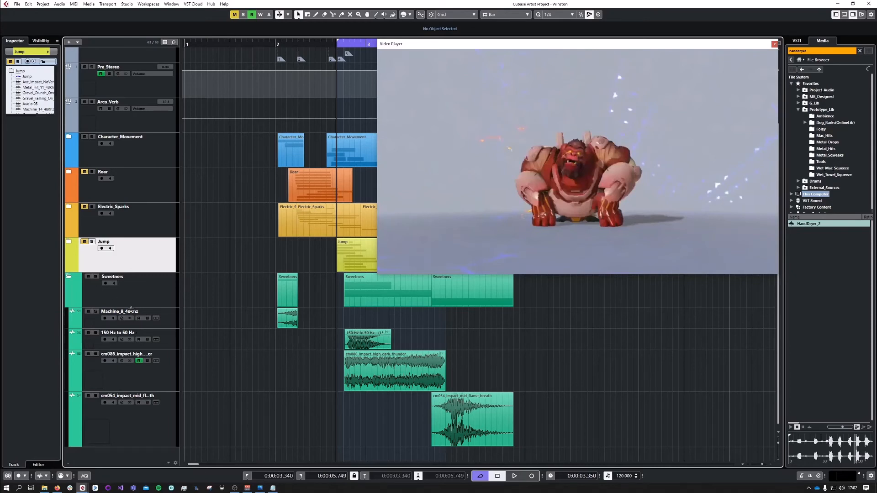
Select the cm086 impact, cm054 impact and 150 Hz to 50 Hz tracks in turn to survey the Sweetners layer
{"action": "left_click", "coordinate": [165, 371]}
{"action": "left_click", "coordinate": [172, 416]}
{"action": "left_click", "coordinate": [163, 377]}
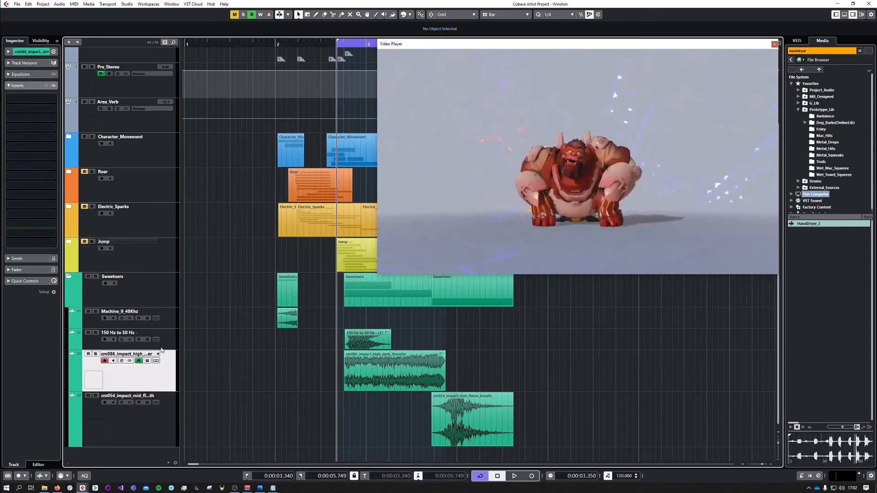
{"action": "left_click", "coordinate": [163, 343]}
{"action": "left_click", "coordinate": [156, 372]}
{"action": "left_click", "coordinate": [154, 425]}
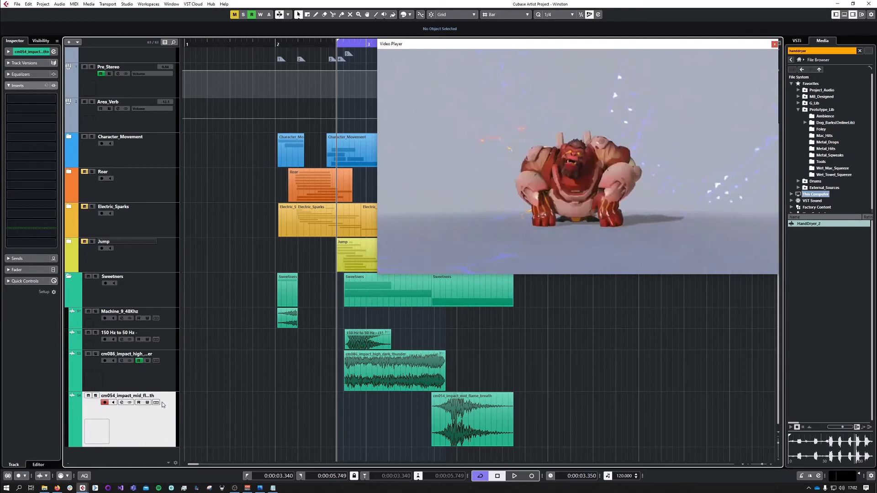
{"action": "left_click", "coordinate": [178, 379]}
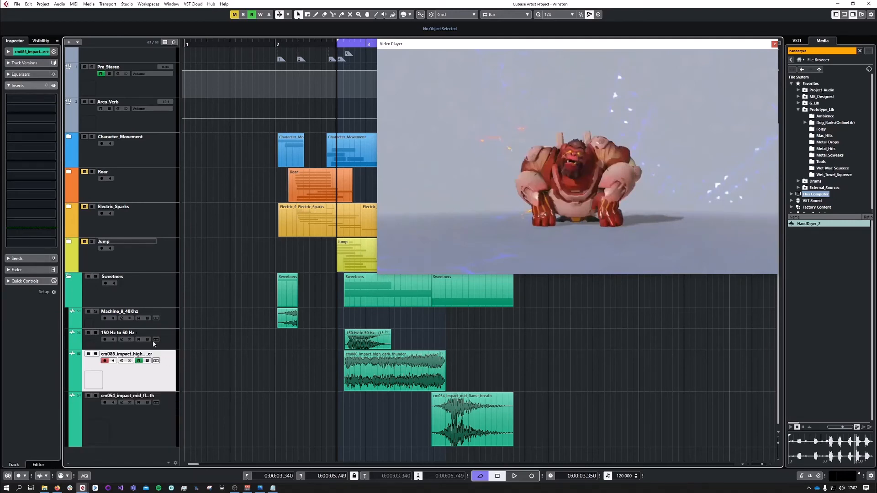
Solo the Machine_9_48Khz track, make it slightly taller, and audition it twice from bar 2
{"action": "left_click", "coordinate": [96, 312]}
{"action": "left_click", "coordinate": [166, 318]}
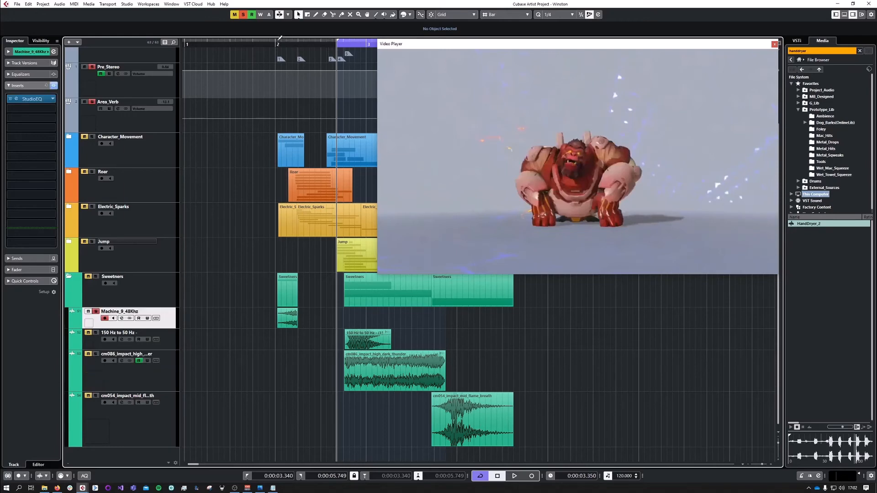
{"action": "left_click_drag", "start_coordinate": [276, 41], "coordinate": [276, 44]}
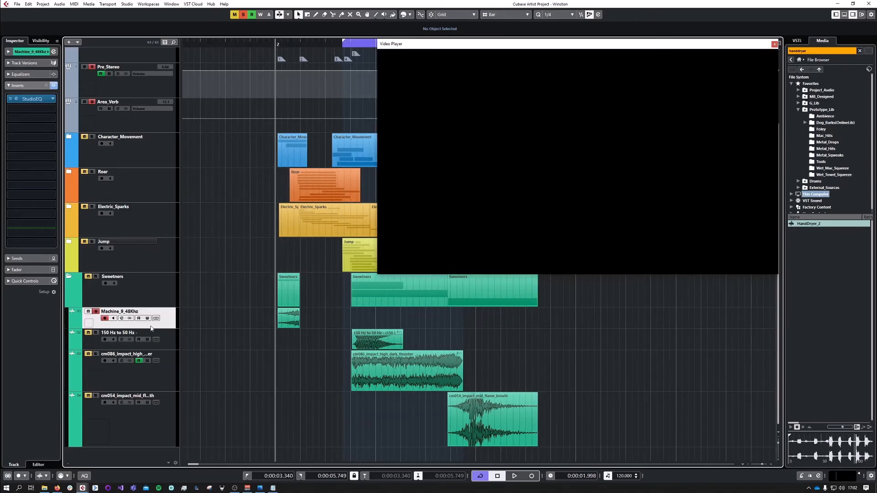
{"action": "left_click_drag", "start_coordinate": [151, 327], "coordinate": [151, 334]}
{"action": "key", "text": "space"}
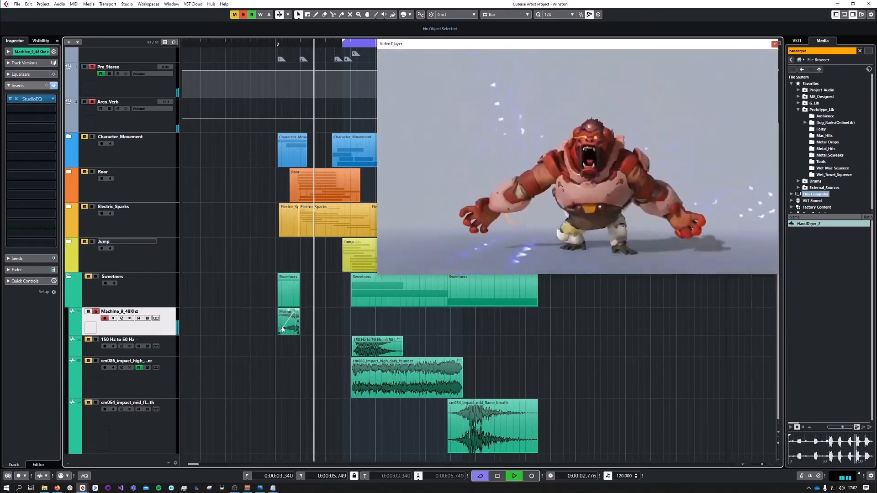
{"action": "left_click", "coordinate": [277, 45]}
{"action": "key", "text": "space"}
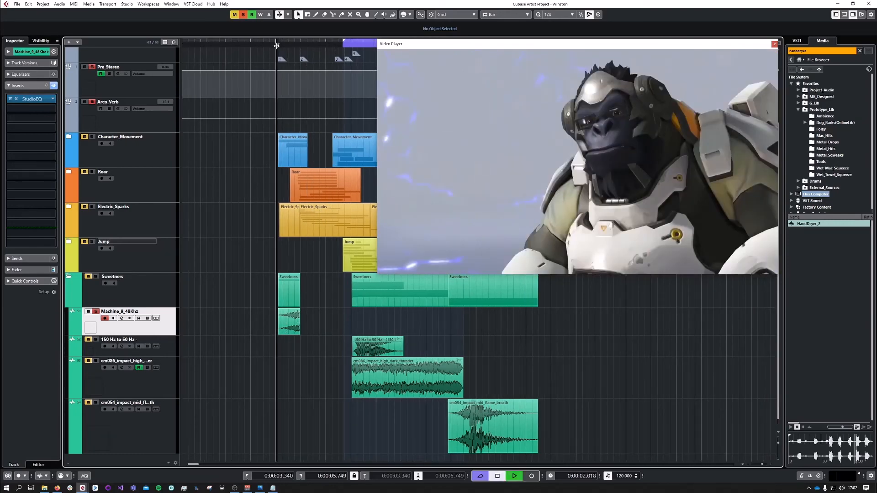
{"action": "key", "text": "space"}
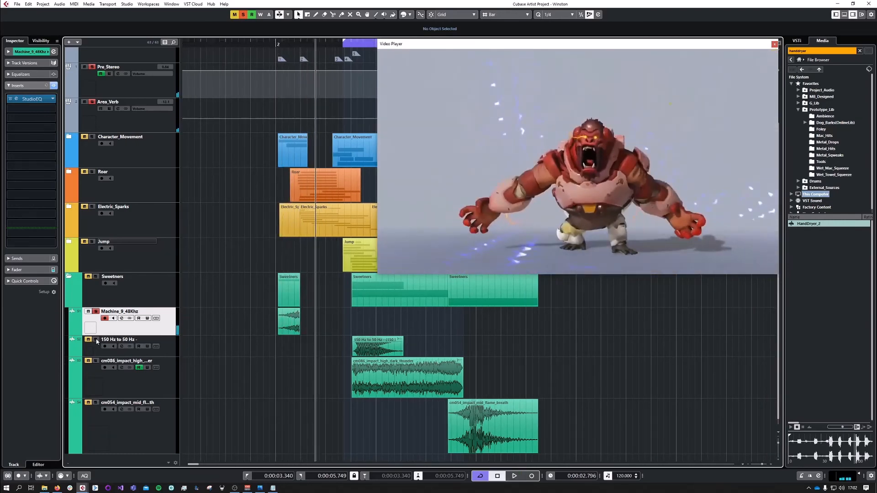
Solo and select the 150 Hz to 50 Hz track in place of Machine_9_48Khz, with its clip in view
{"action": "left_click", "coordinate": [96, 312]}
{"action": "left_click", "coordinate": [167, 346]}
{"action": "scroll", "coordinate": [333, 323], "scroll_direction": "right", "scroll_amount": 1}
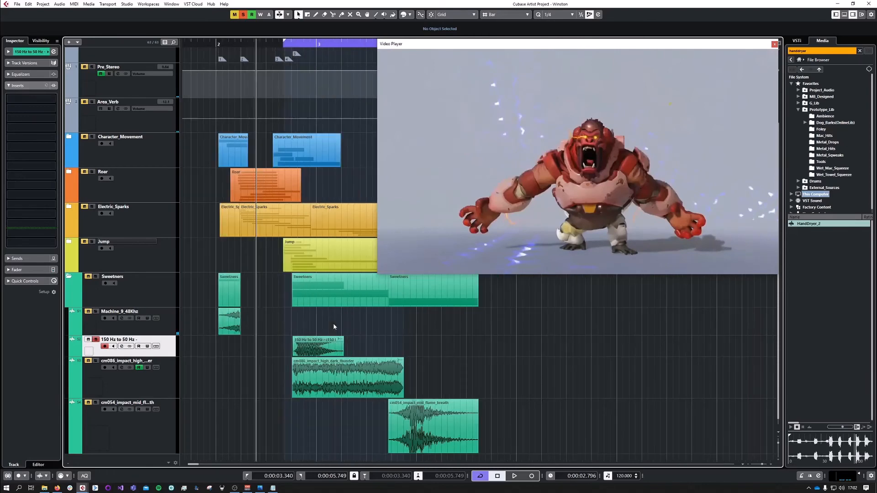
Audition the soloed 150 Hz to 50 Hz track twice, the second time from just before its clip
{"action": "scroll", "coordinate": [228, 339], "scroll_direction": "down", "scroll_amount": 2}
{"action": "key", "text": "space"}
{"action": "scroll", "coordinate": [275, 45], "scroll_direction": "up", "scroll_amount": 2}
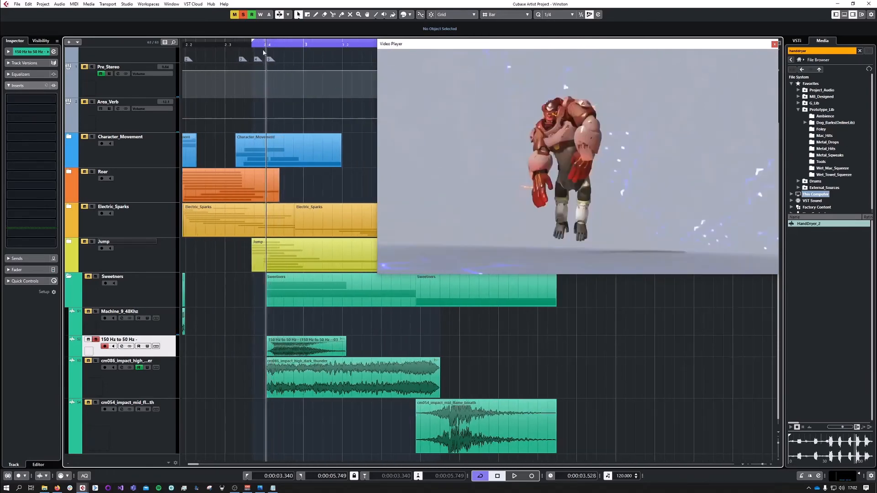
{"action": "key", "text": "space"}
{"action": "left_click_drag", "start_coordinate": [266, 44], "coordinate": [261, 42]}
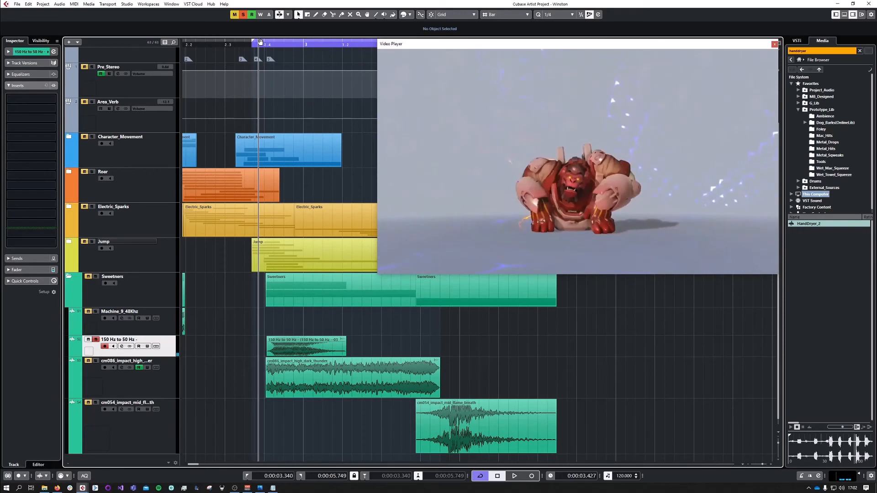
{"action": "key", "text": "space"}
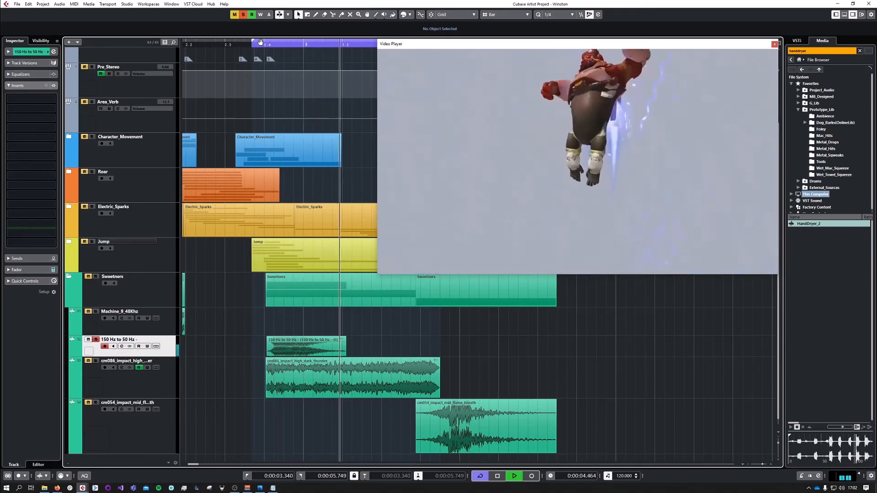
{"action": "key", "text": "space"}
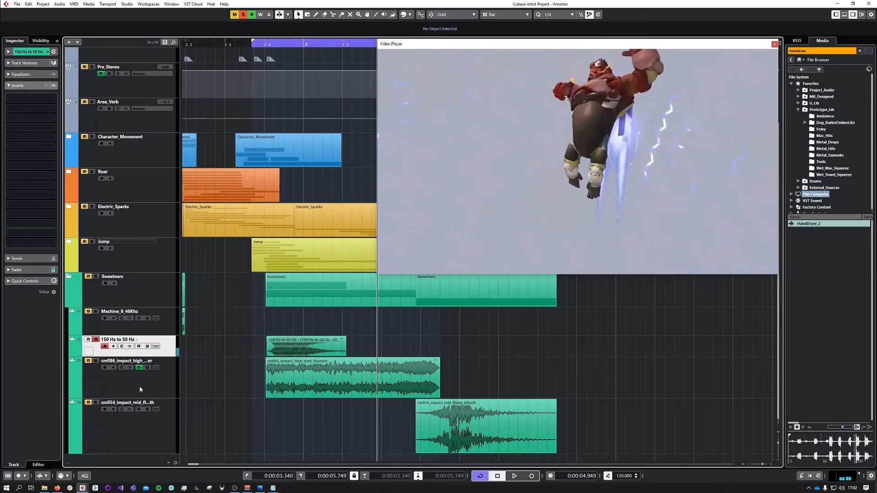
Solo the cm086 impact track in place of 150 Hz to 50 Hz and audition it from the start of the Jump clip
{"action": "left_click", "coordinate": [96, 340]}
{"action": "key", "text": "g"}
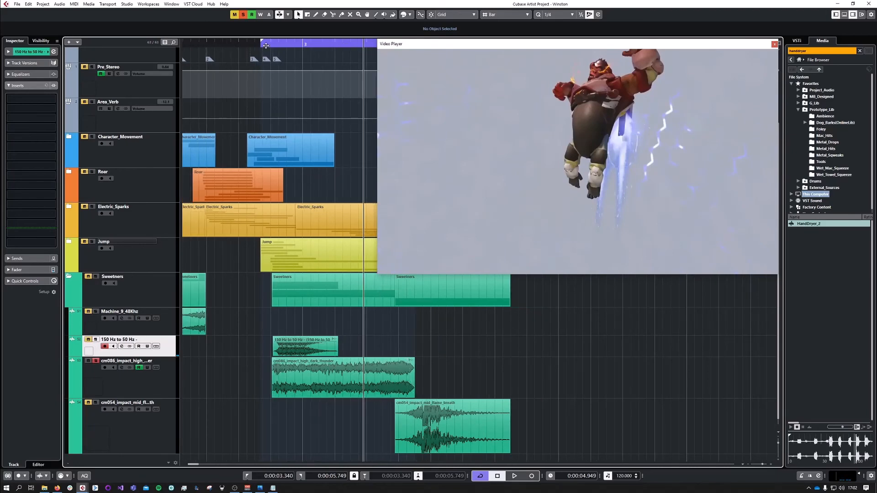
{"action": "left_click", "coordinate": [263, 46]}
{"action": "key", "text": "space"}
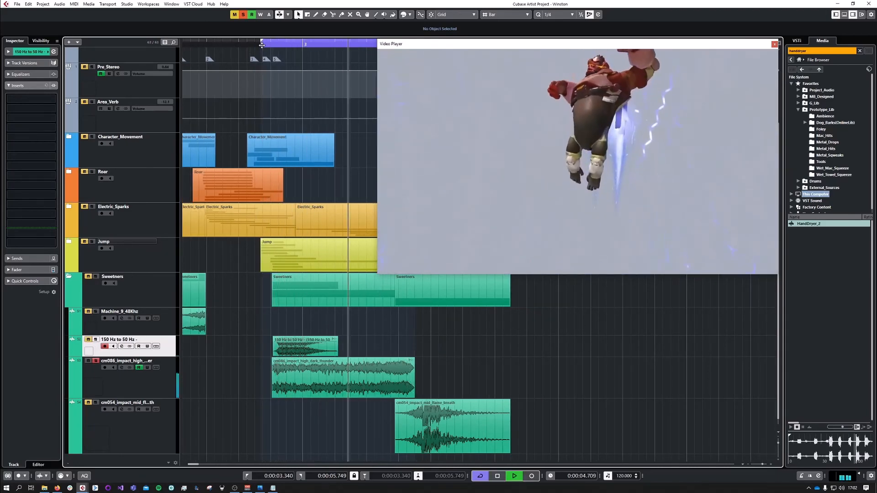
{"action": "left_click", "coordinate": [266, 45]}
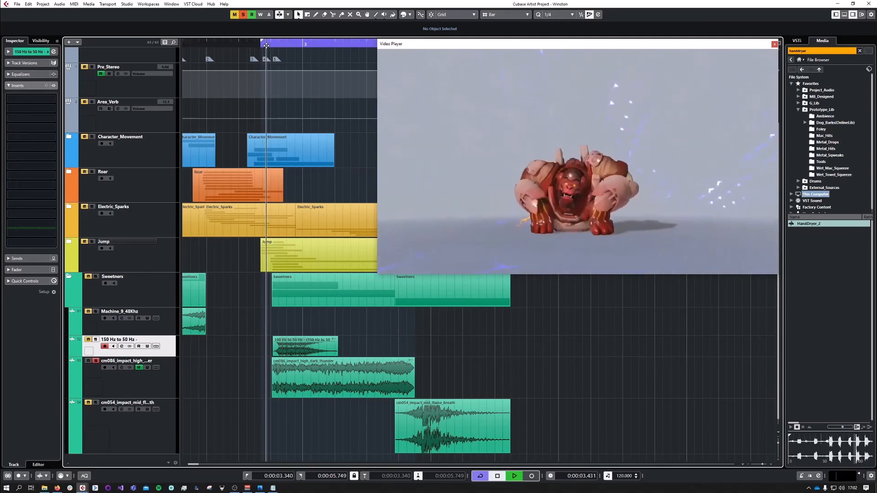
{"action": "key", "text": "space"}
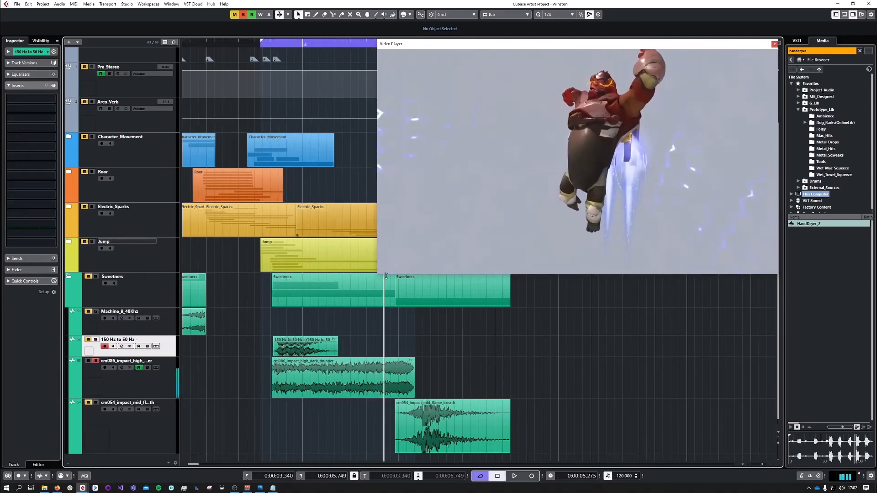
Select the cm086_impact_high_dark_thunder clip and replay it from around the start of the jump
{"action": "left_click", "coordinate": [361, 364]}
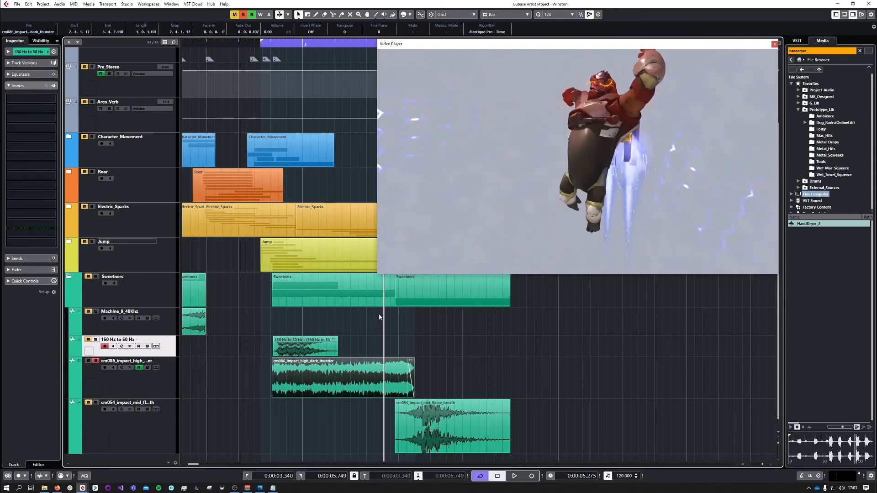
{"action": "left_click_drag", "start_coordinate": [273, 45], "coordinate": [259, 46]}
{"action": "key", "text": "space"}
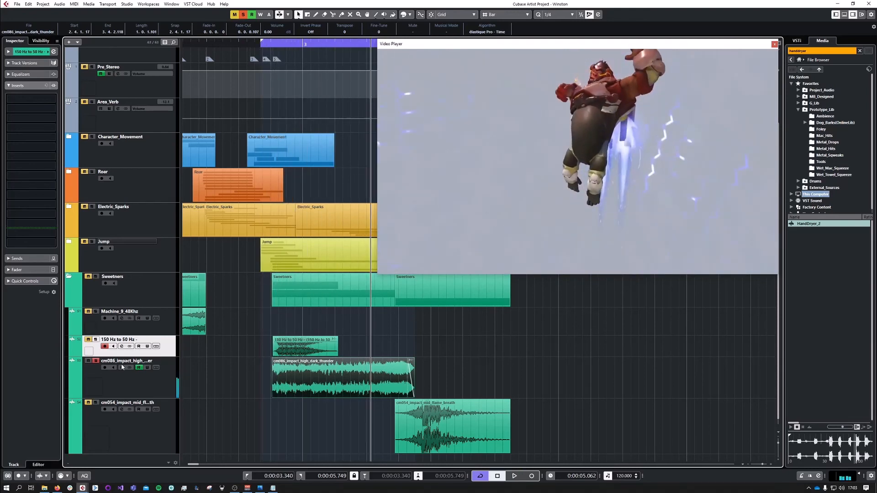
Solo the cm054 impact track in place of the cm086 impact track, with all the layers in view
{"action": "left_click", "coordinate": [95, 361]}
{"action": "left_click", "coordinate": [95, 402]}
{"action": "scroll", "coordinate": [430, 341], "scroll_direction": "down", "scroll_amount": 3}
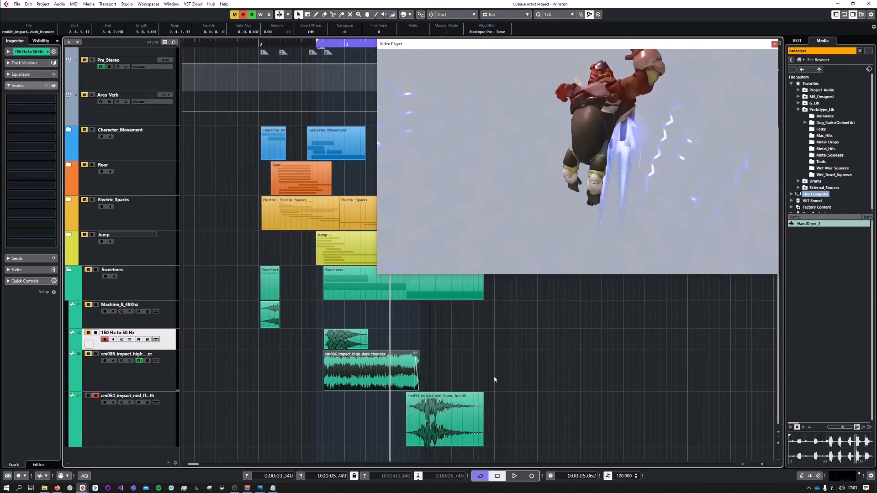
{"action": "scroll", "coordinate": [492, 377], "scroll_direction": "right", "scroll_amount": 3}
{"action": "scroll", "coordinate": [460, 368], "scroll_direction": "down", "scroll_amount": 3}
Clear the cm054 solo and all mutes, and play the full mix from before bar 2 with cycle switched off
{"action": "left_click_drag", "start_coordinate": [227, 42], "coordinate": [173, 313]}
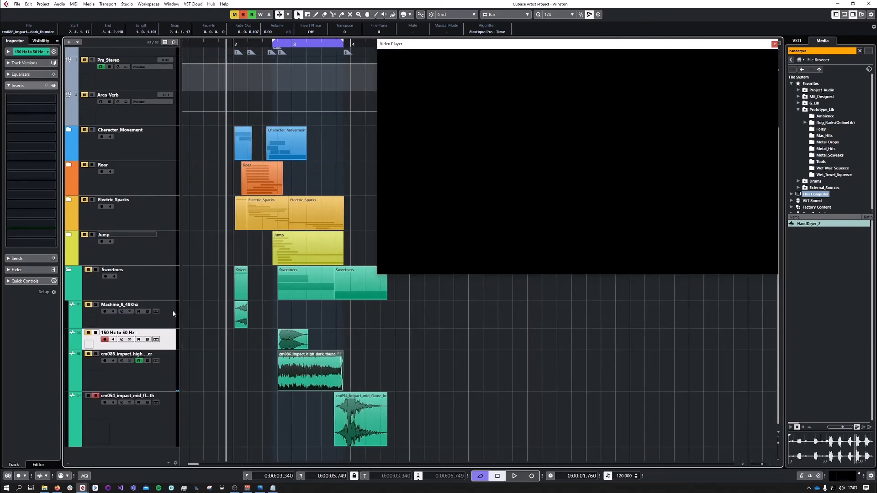
{"action": "left_click", "coordinate": [96, 396]}
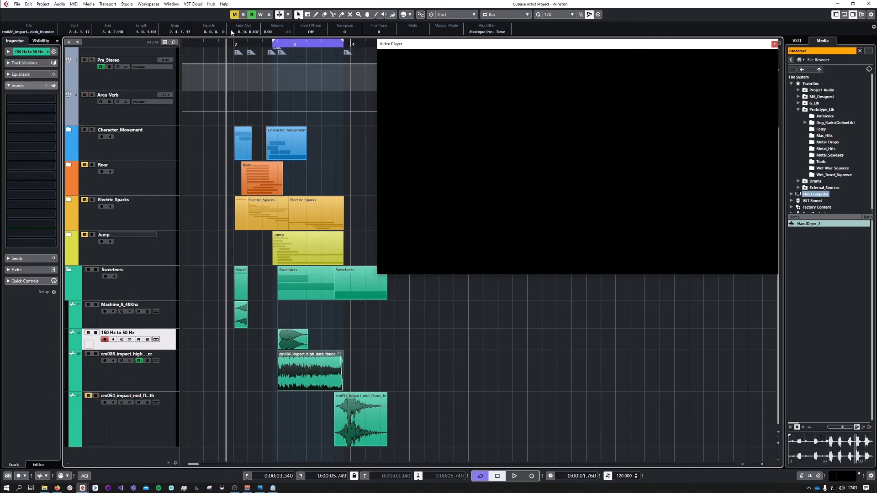
{"action": "left_click", "coordinate": [234, 15]}
{"action": "scroll", "coordinate": [229, 48], "scroll_direction": "up", "scroll_amount": 2}
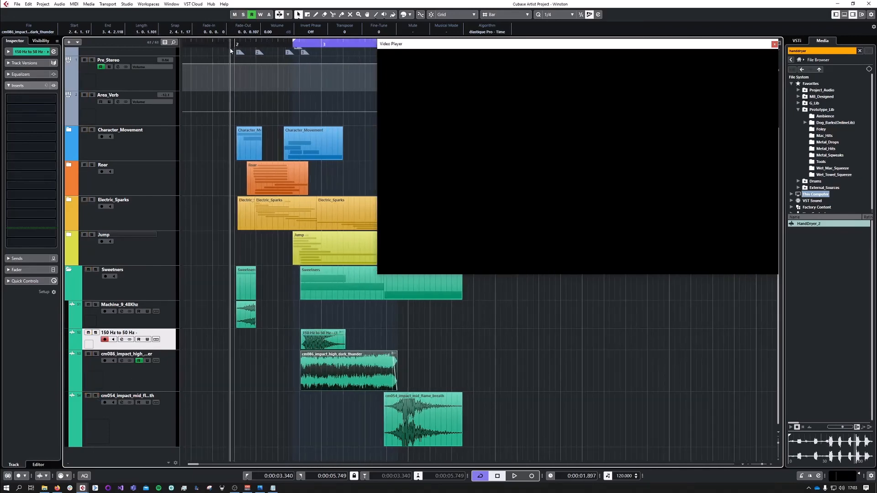
{"action": "key", "text": "space"}
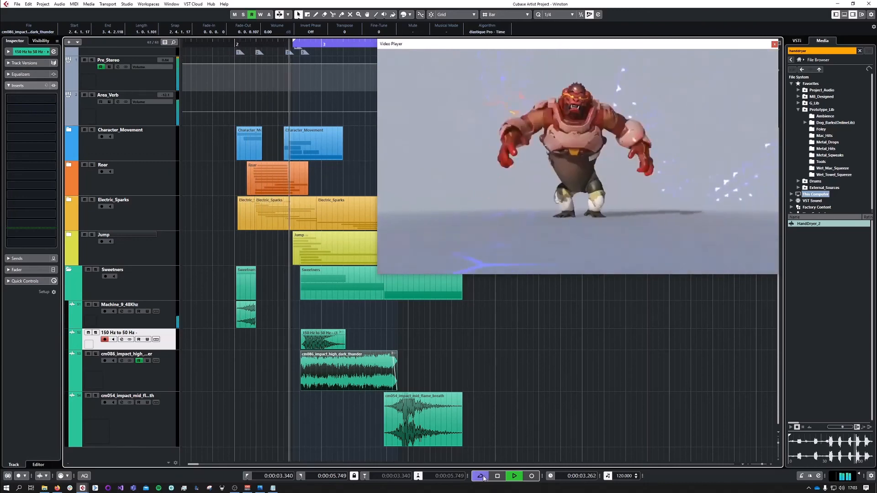
{"action": "left_click", "coordinate": [481, 476]}
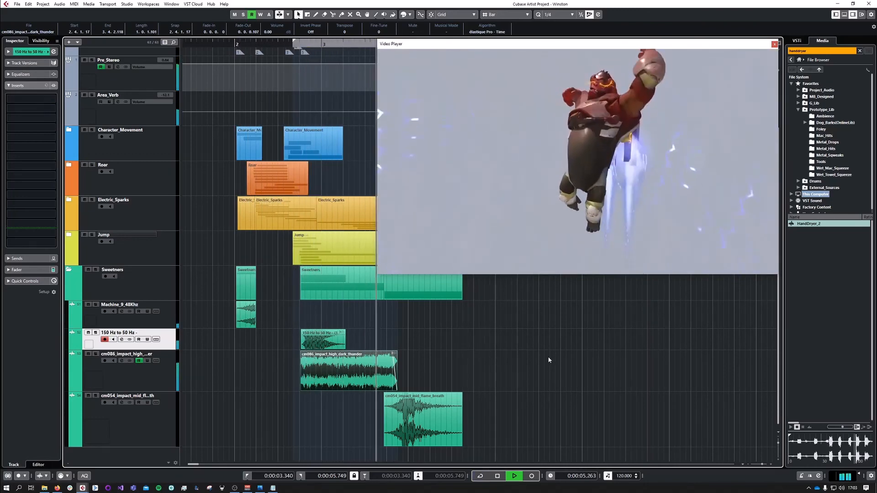
{"action": "key", "text": "space"}
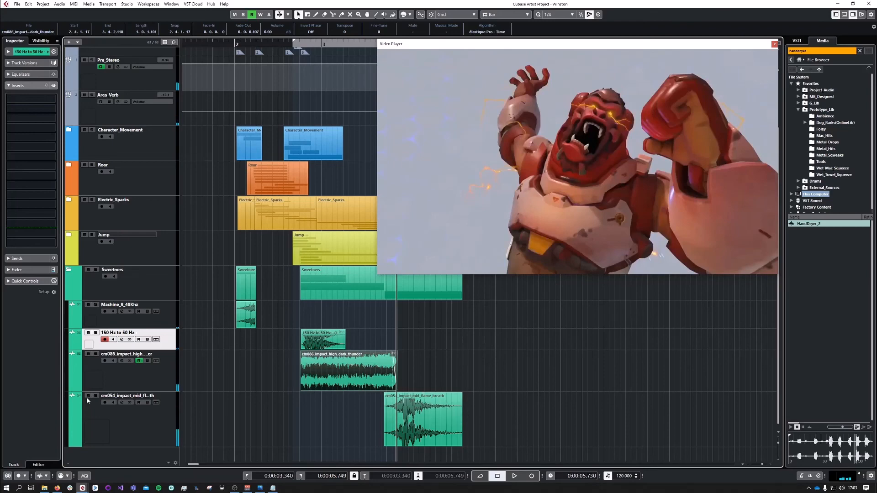
Mute the cm054 impact track during playback and replay the mix without it from bar 2
{"action": "key", "text": "space"}
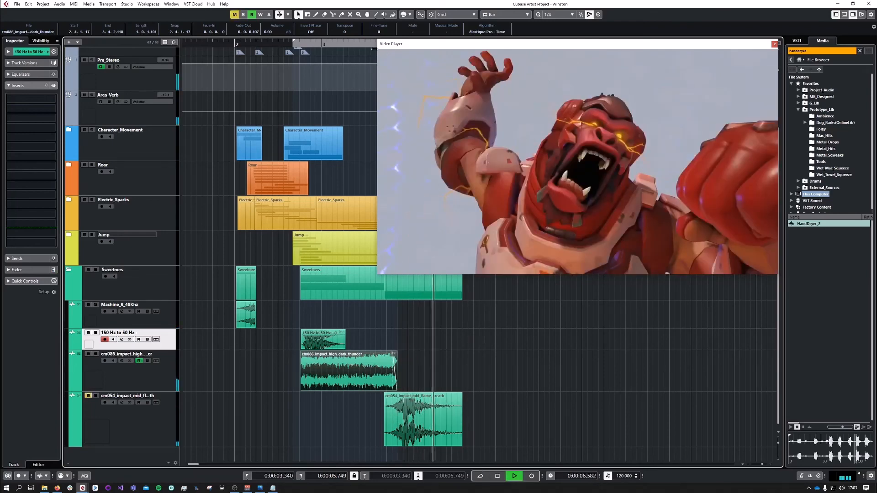
{"action": "left_click", "coordinate": [243, 46]}
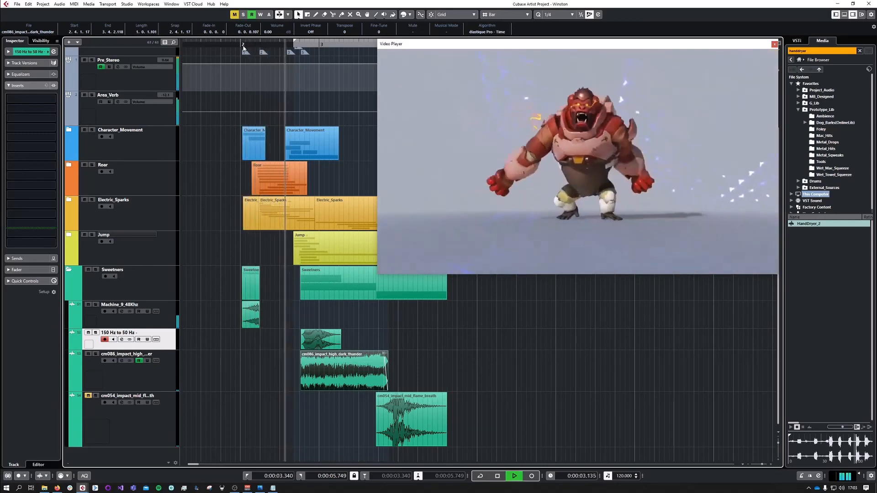
{"action": "key", "text": "space"}
Solo the cm054 impact track and audition its flame breath clip from the clip's start
{"action": "left_click", "coordinate": [96, 396]}
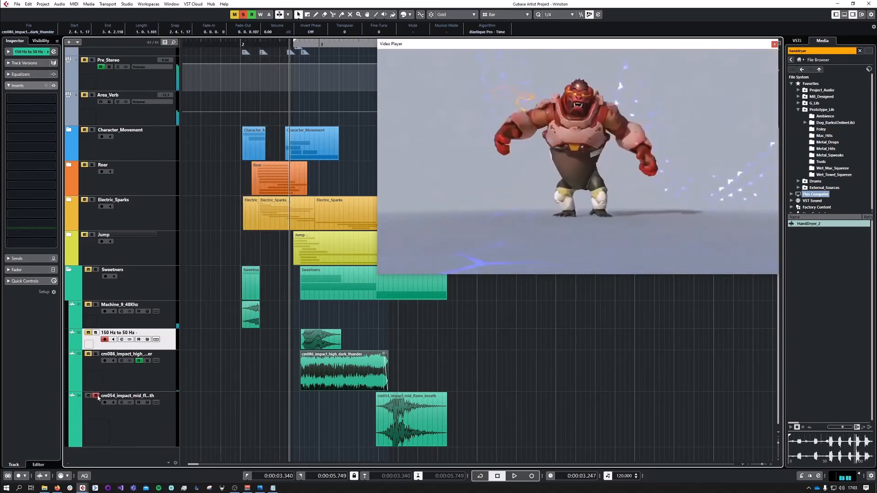
{"action": "scroll", "coordinate": [419, 377], "scroll_direction": "up", "scroll_amount": 2}
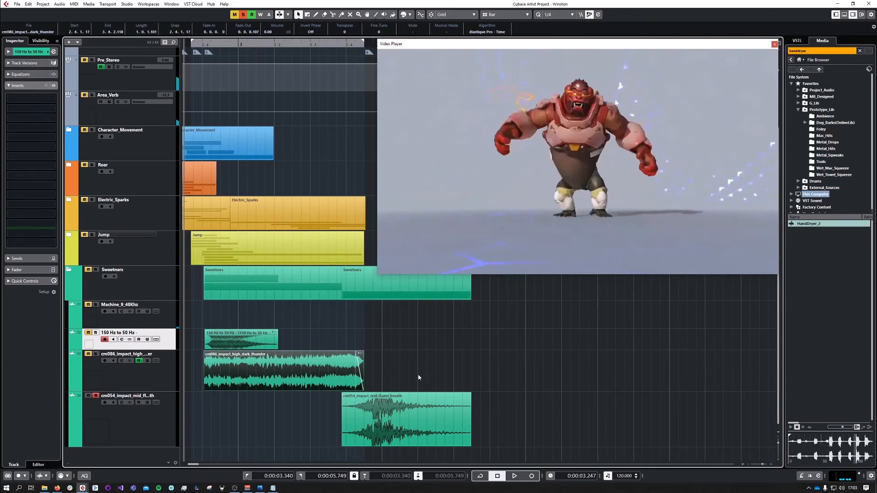
{"action": "left_click_drag", "start_coordinate": [349, 45], "coordinate": [339, 49]}
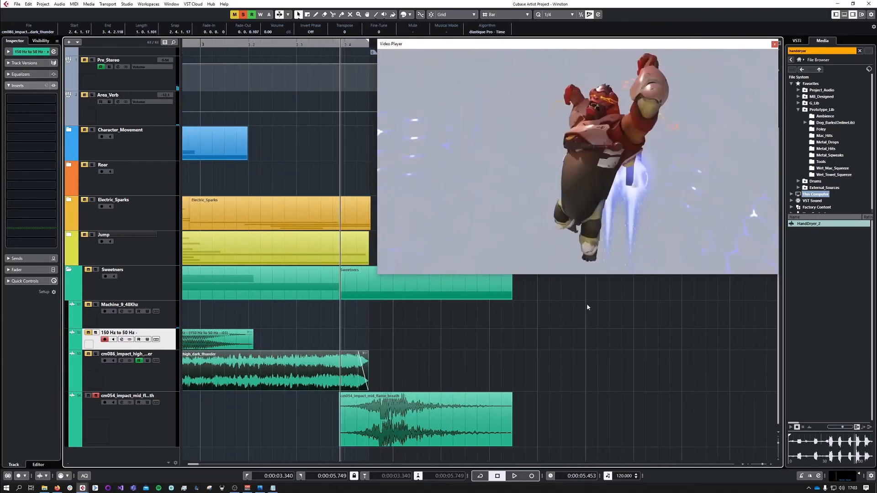
{"action": "key", "text": "space"}
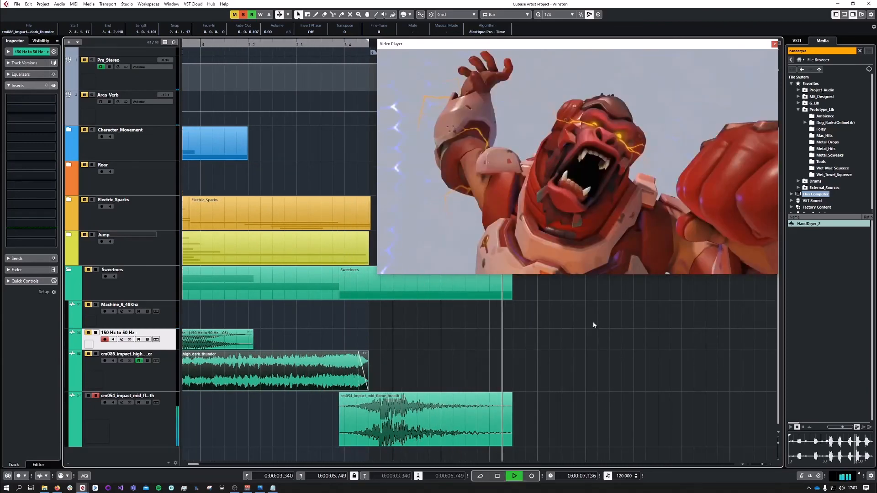
{"action": "key", "text": "space"}
Clear the solo and mute on the cm054 impact track and select the Electric_Sparks folder with all layers in view
{"action": "left_click", "coordinate": [96, 396]}
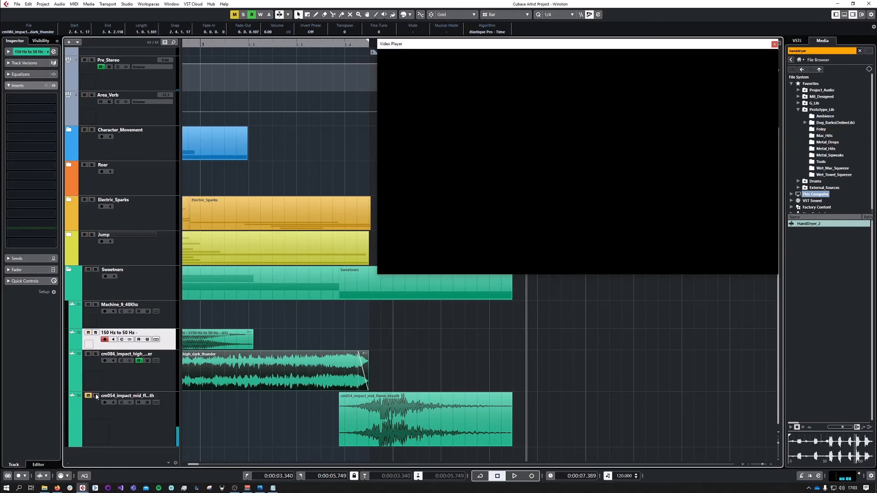
{"action": "scroll", "coordinate": [304, 354], "scroll_direction": "down", "scroll_amount": 2}
{"action": "scroll", "coordinate": [311, 340], "scroll_direction": "down", "scroll_amount": 4}
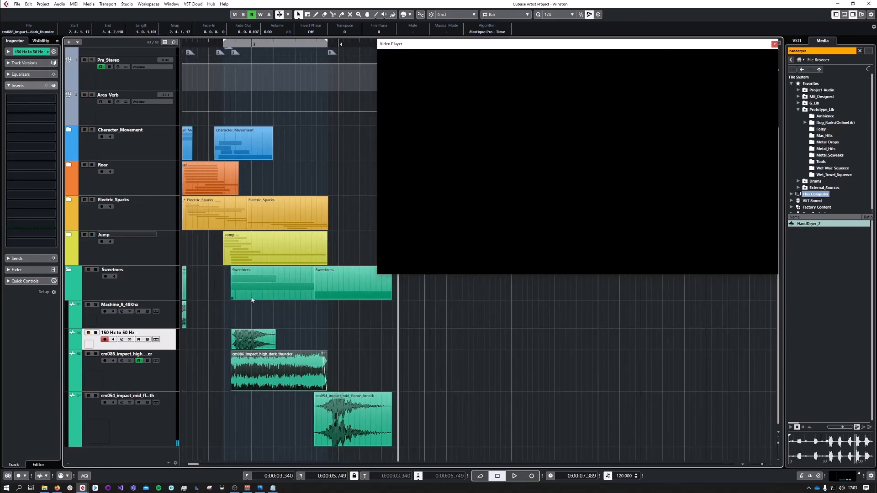
{"action": "scroll", "coordinate": [340, 347], "scroll_direction": "right", "scroll_amount": 2}
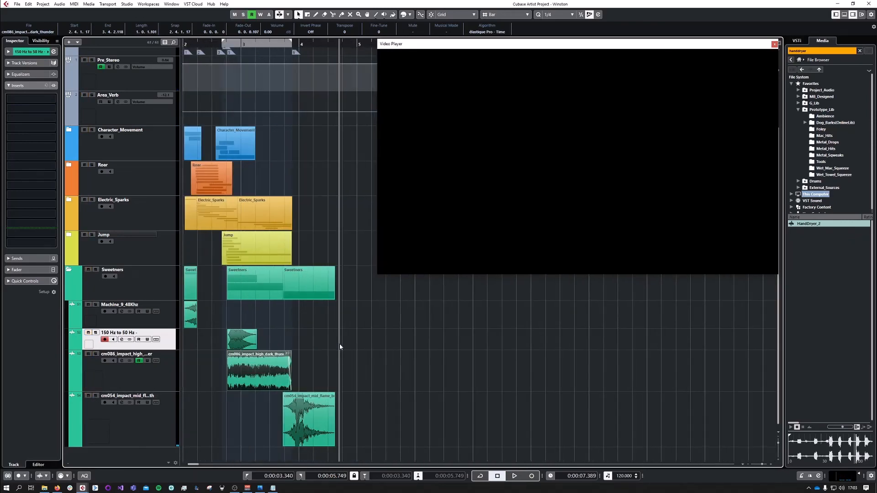
{"action": "scroll", "coordinate": [340, 347], "scroll_direction": "left", "scroll_amount": 2}
{"action": "scroll", "coordinate": [190, 247], "scroll_direction": "down", "scroll_amount": 1}
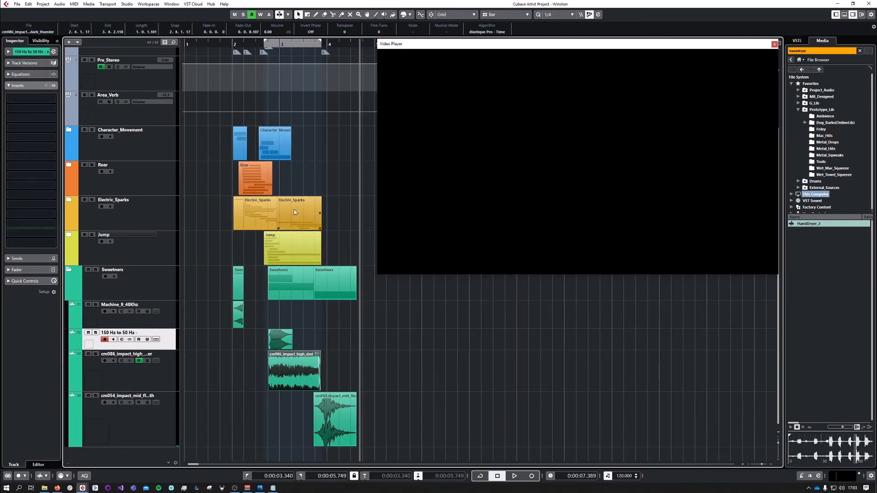
{"action": "left_click", "coordinate": [142, 215]}
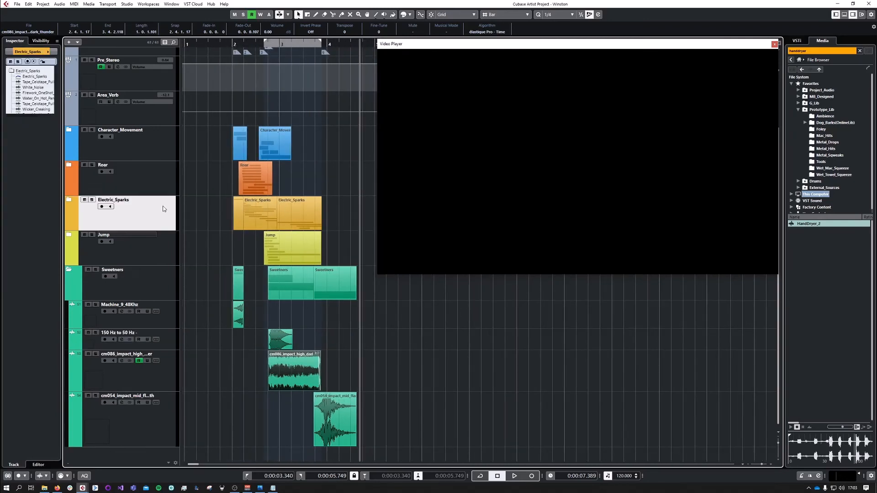